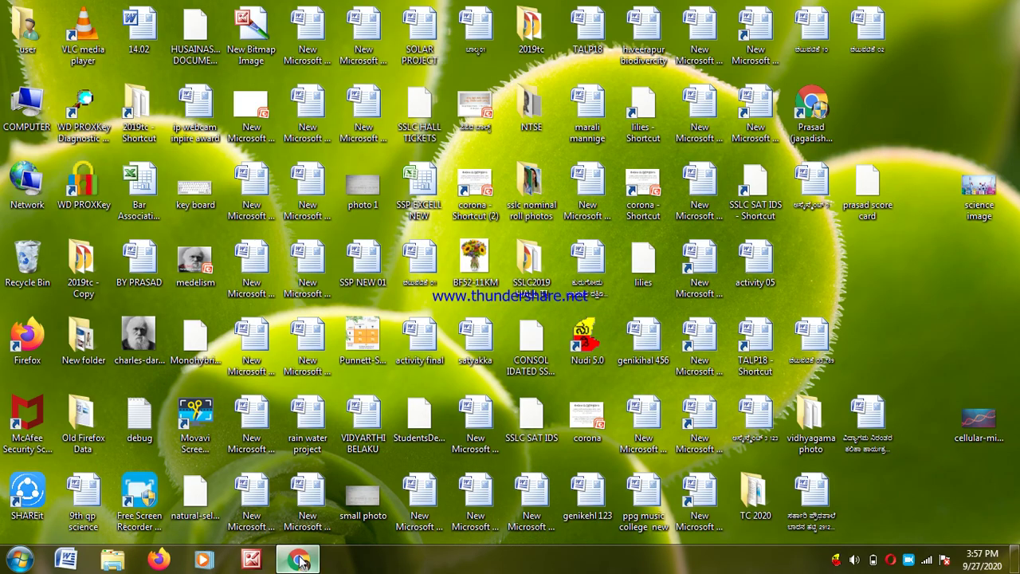
- In a new Chrome tab, search 'inspire award' and open the INSPIRE Award Scheme site
{"action": "left_click", "coordinate": [300, 560]}
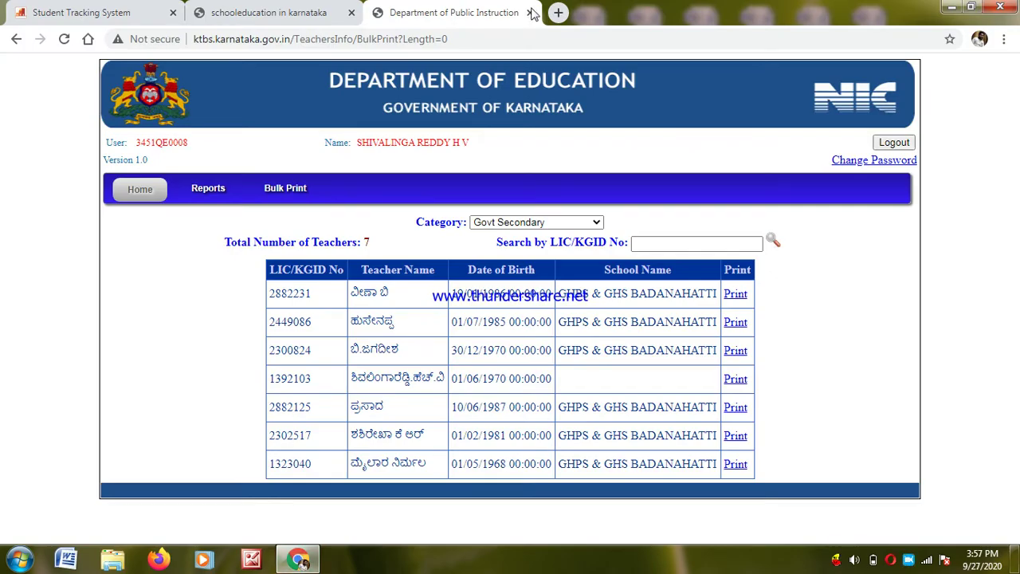
{"action": "left_click", "coordinate": [558, 13]}
{"action": "left_click", "coordinate": [314, 37]}
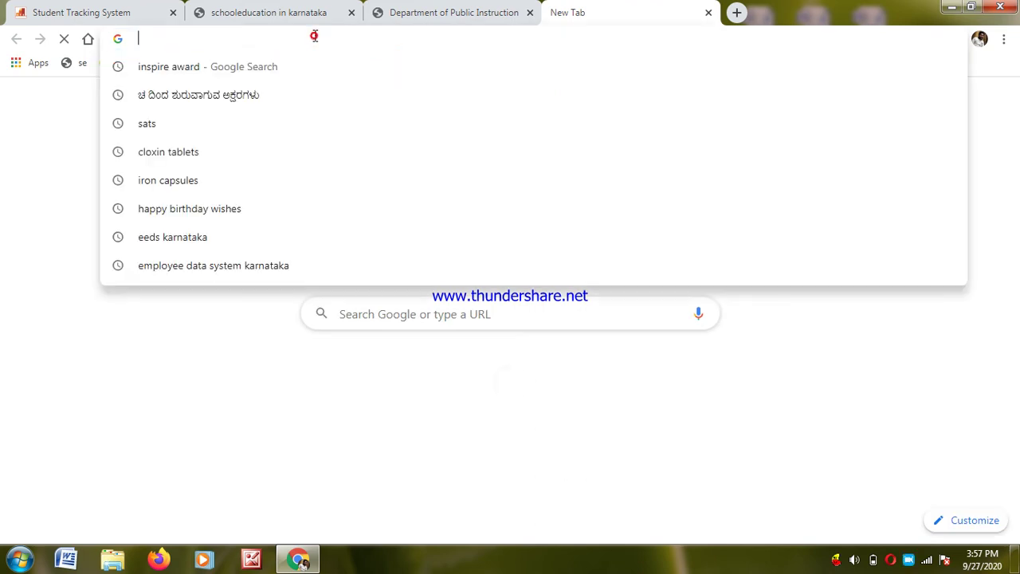
{"action": "left_click", "coordinate": [212, 73]}
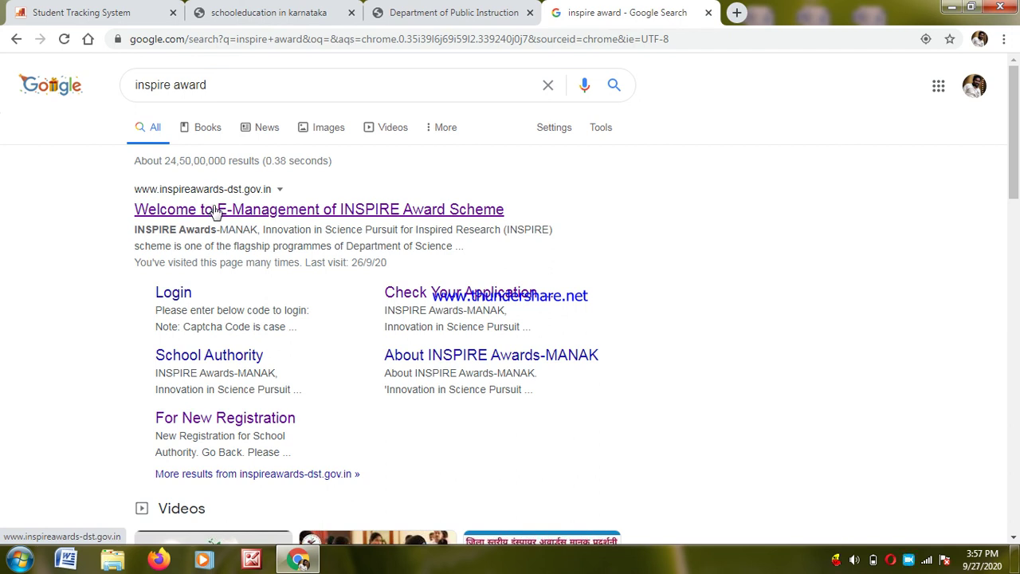
{"action": "left_click", "coordinate": [305, 210]}
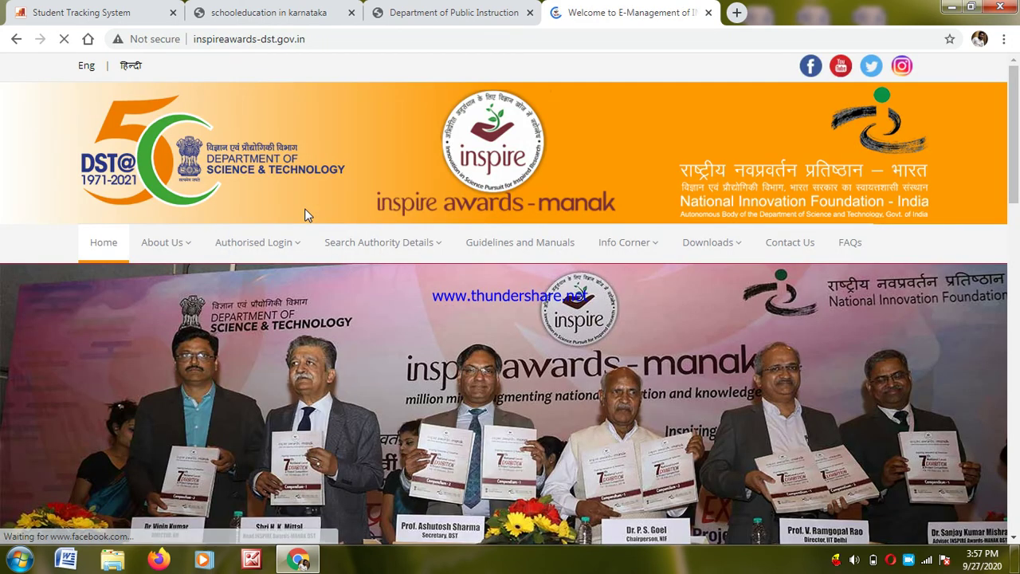
- Go to Authorised Login > School Authority and scroll down to its login and registration options
{"action": "mouse_move", "coordinate": [300, 254]}
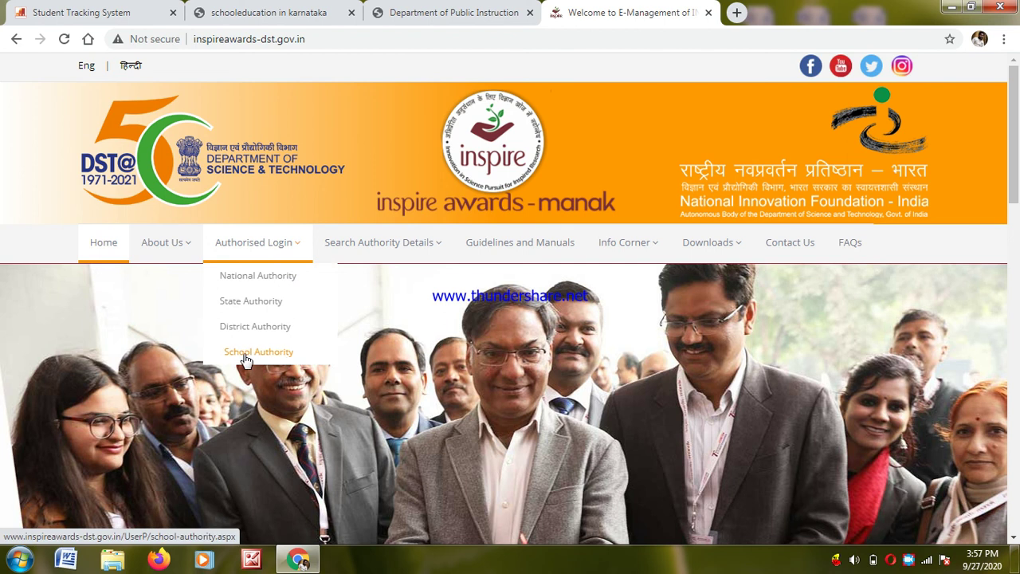
{"action": "left_click", "coordinate": [245, 360]}
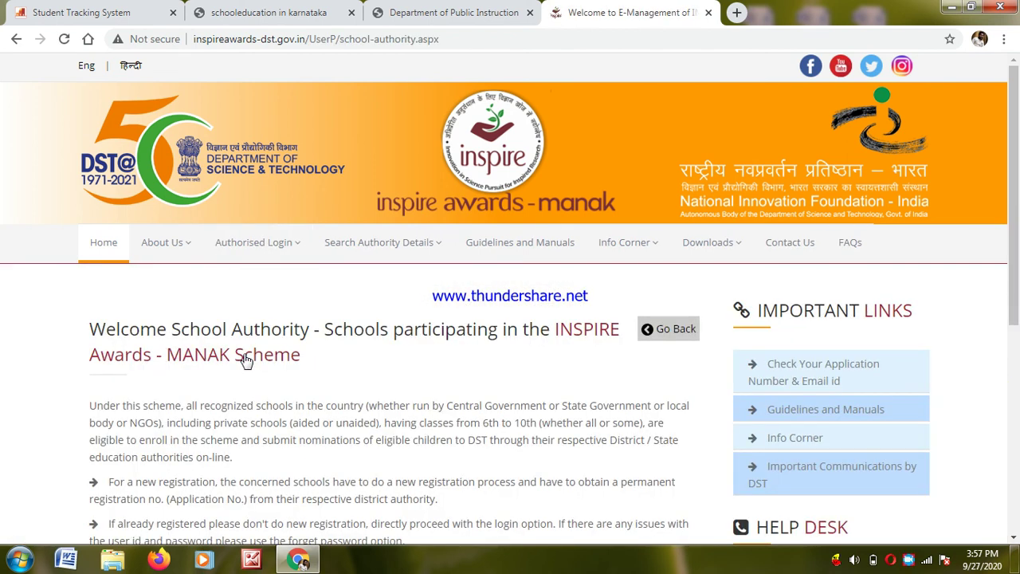
{"action": "left_click", "coordinate": [1014, 538]}
{"action": "scroll", "coordinate": [1015, 540], "scroll_direction": "down", "scroll_amount": 2}
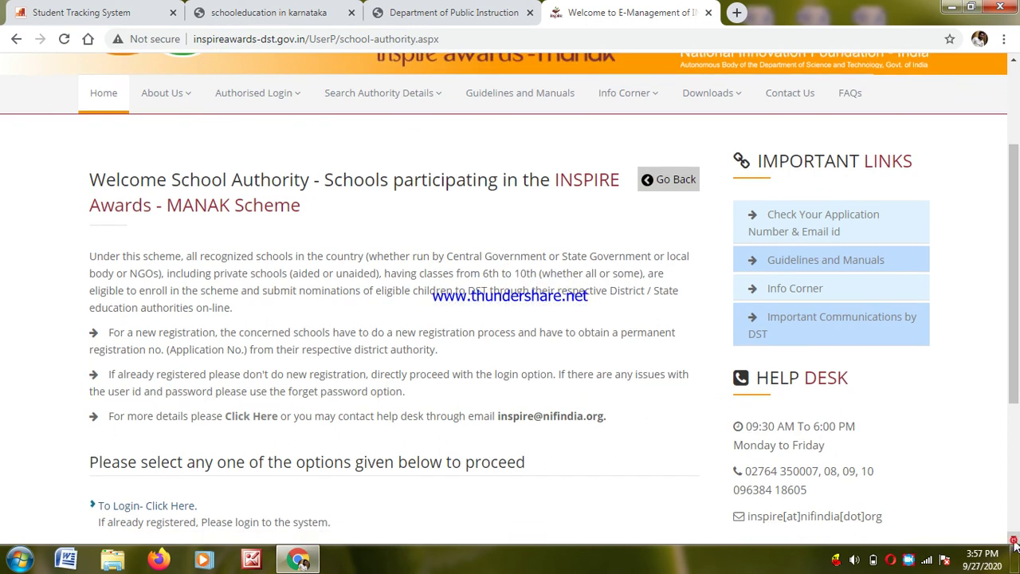
{"action": "scroll", "coordinate": [1015, 541], "scroll_direction": "down", "scroll_amount": 2}
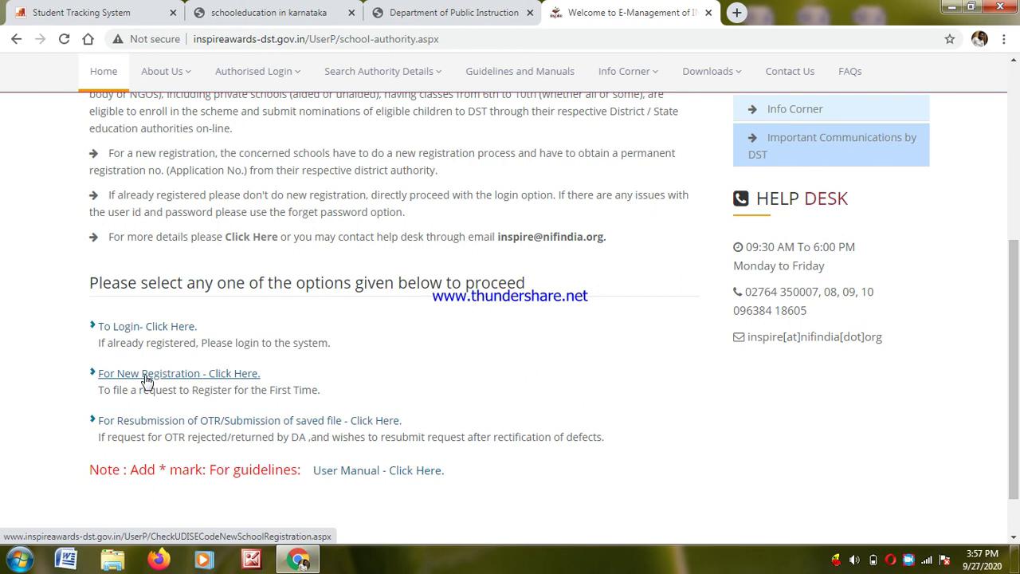
{"action": "left_click", "coordinate": [145, 378]}
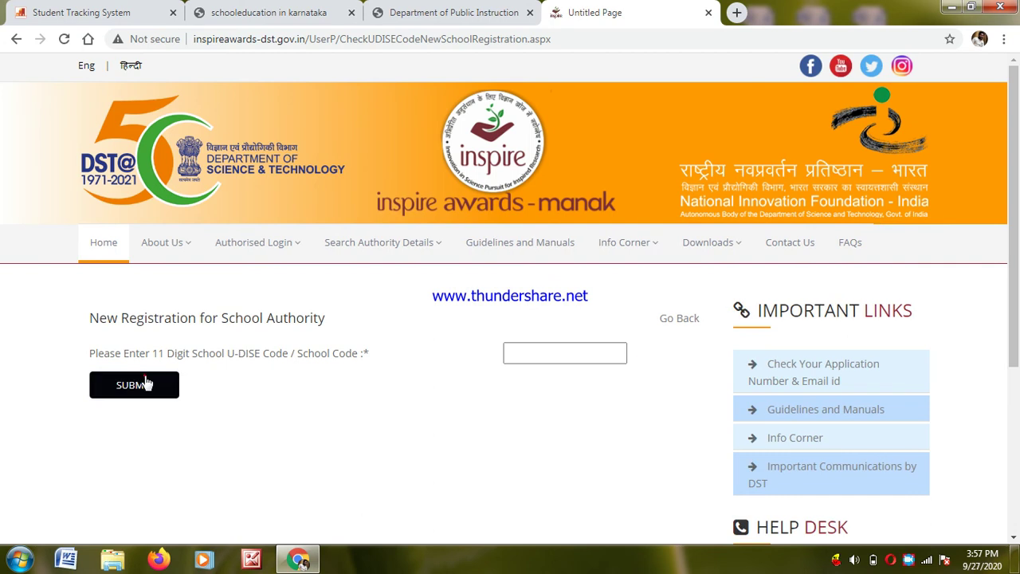
{"action": "left_click", "coordinate": [508, 353]}
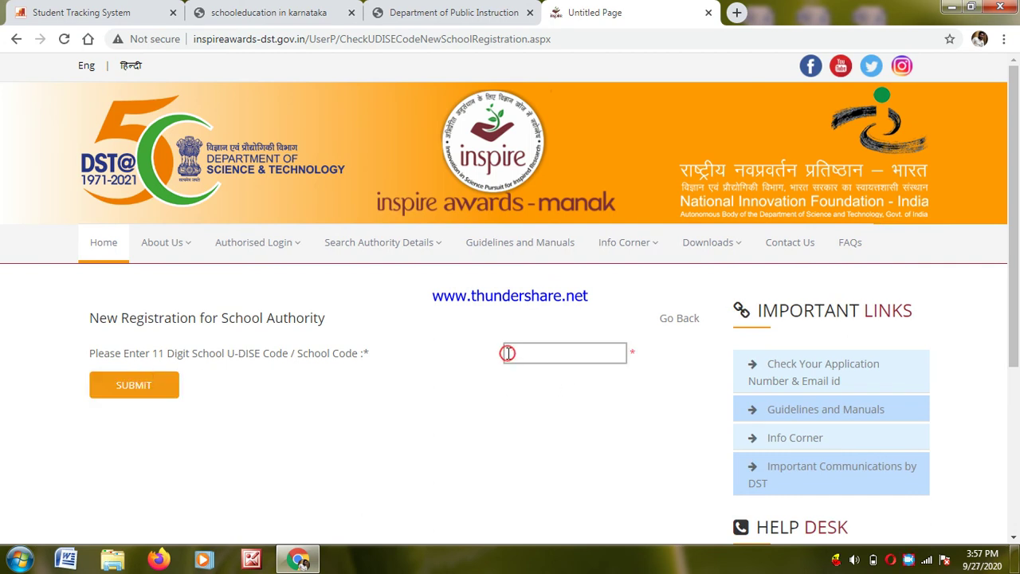
{"action": "left_click", "coordinate": [121, 391]}
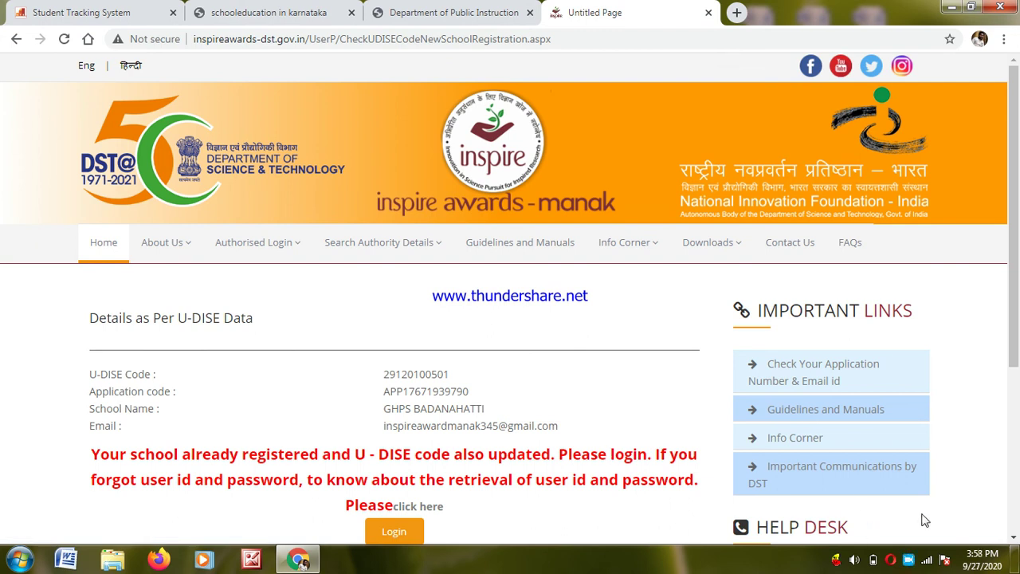
{"action": "left_click", "coordinate": [1014, 541]}
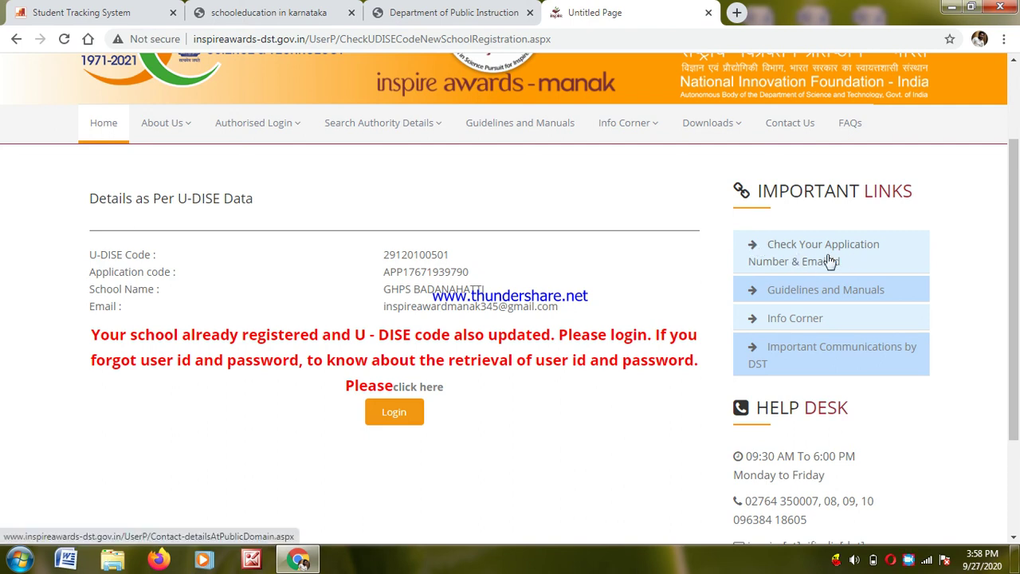
{"action": "left_click", "coordinate": [394, 418]}
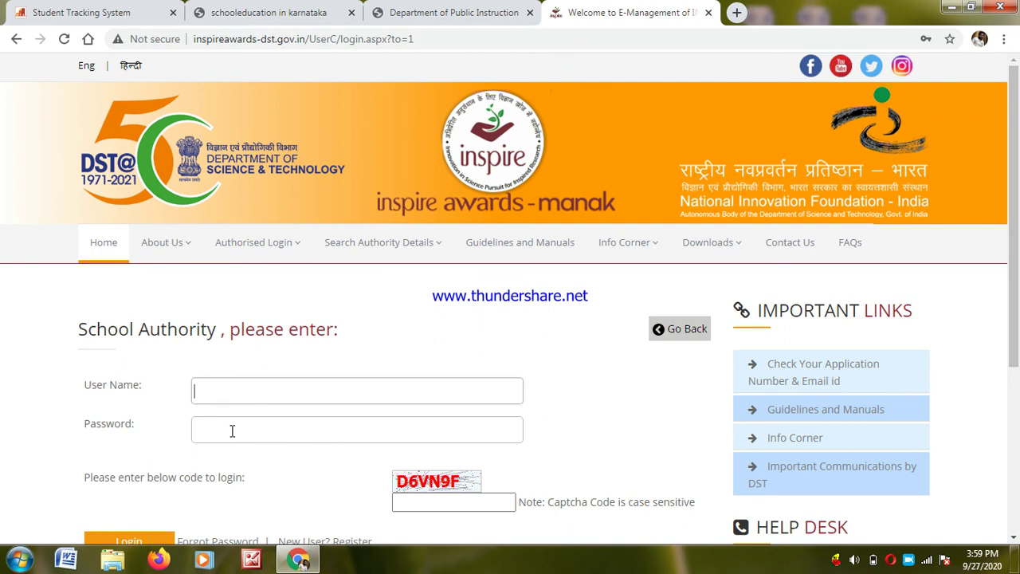
- Open a fresh empty browser tab beside the INSPIRE login page
{"action": "left_click", "coordinate": [735, 14]}
{"action": "left_click", "coordinate": [295, 41]}
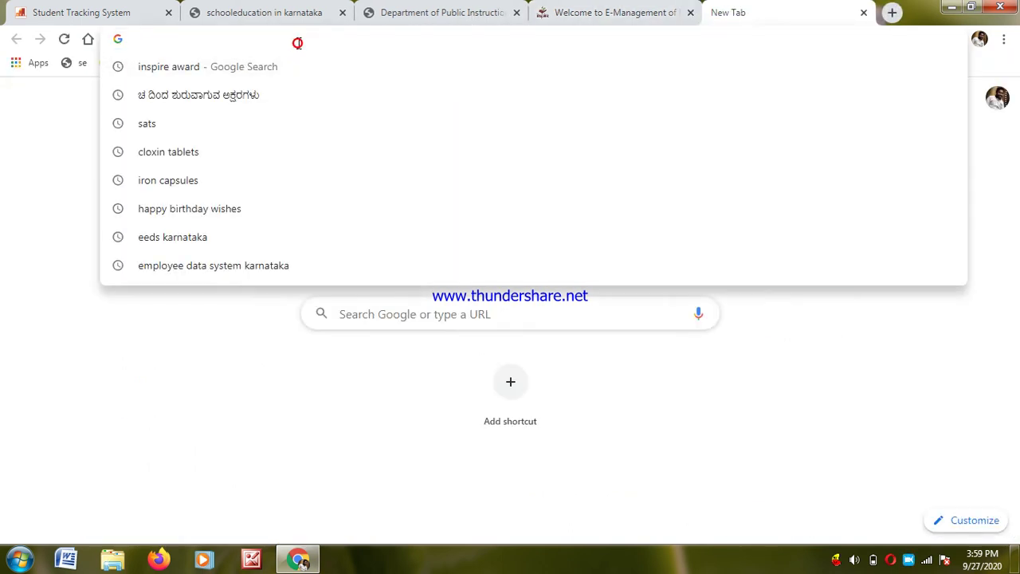
- Open Gmail and start adding another Google account, then return to the INSPIRE tab
{"action": "left_click", "coordinate": [737, 384]}
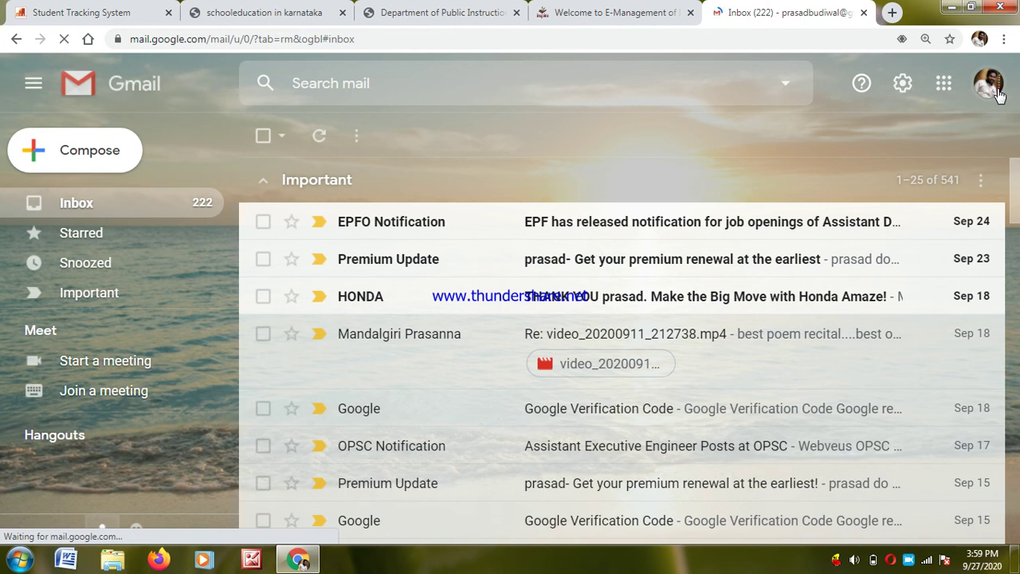
{"action": "left_click", "coordinate": [988, 83]}
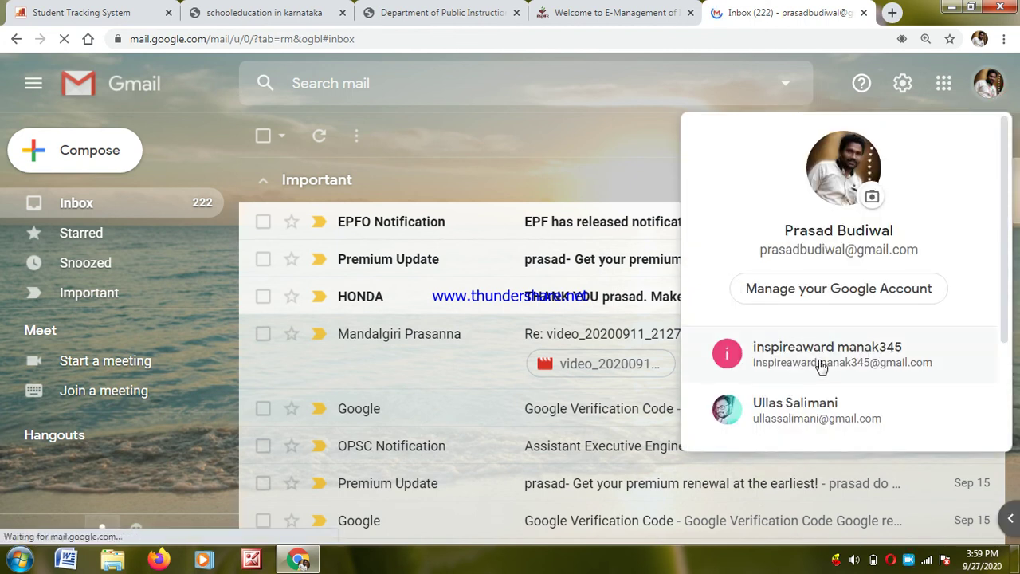
{"action": "scroll", "coordinate": [1005, 435], "scroll_direction": "down", "scroll_amount": 2}
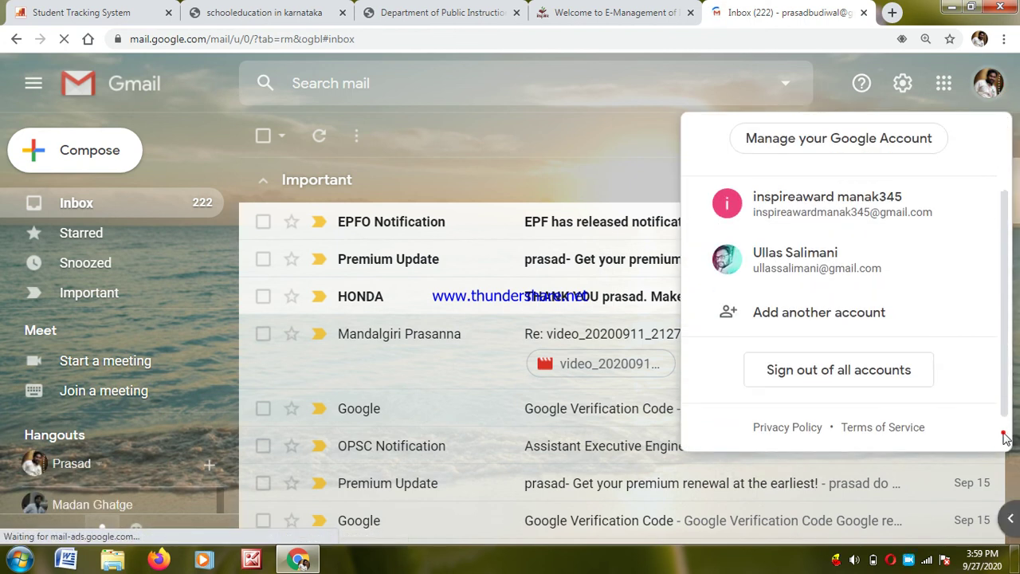
{"action": "left_click", "coordinate": [808, 318]}
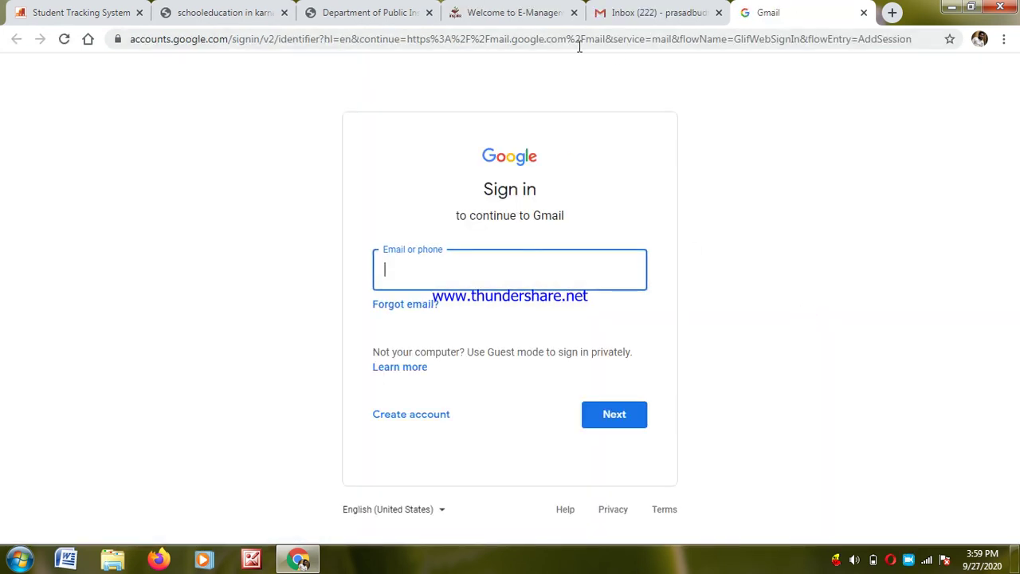
{"action": "left_click", "coordinate": [529, 14]}
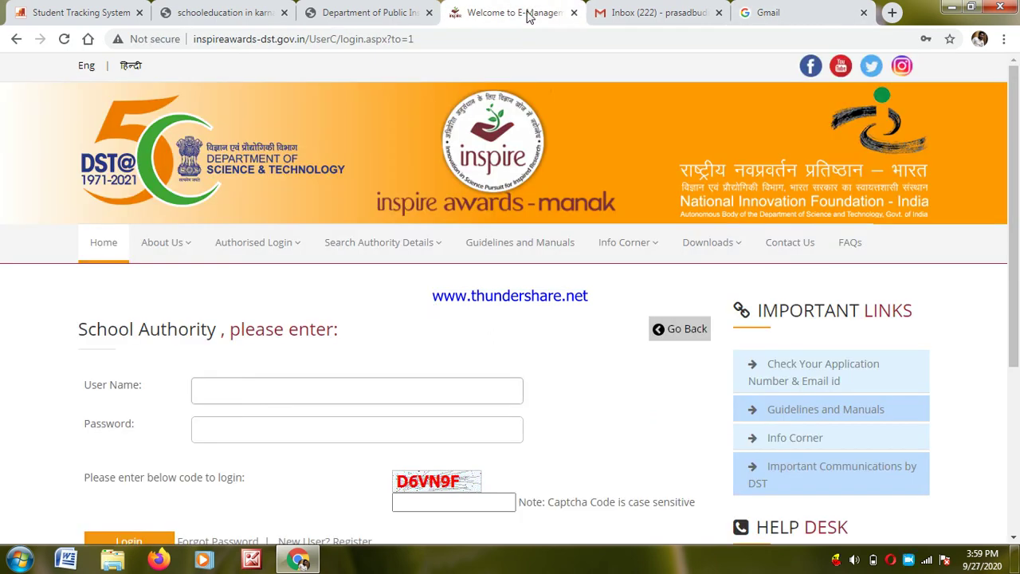
- Switch back to the INSPIRE tab and open 'Check Your Application Number & Email id'
{"action": "left_click", "coordinate": [390, 15]}
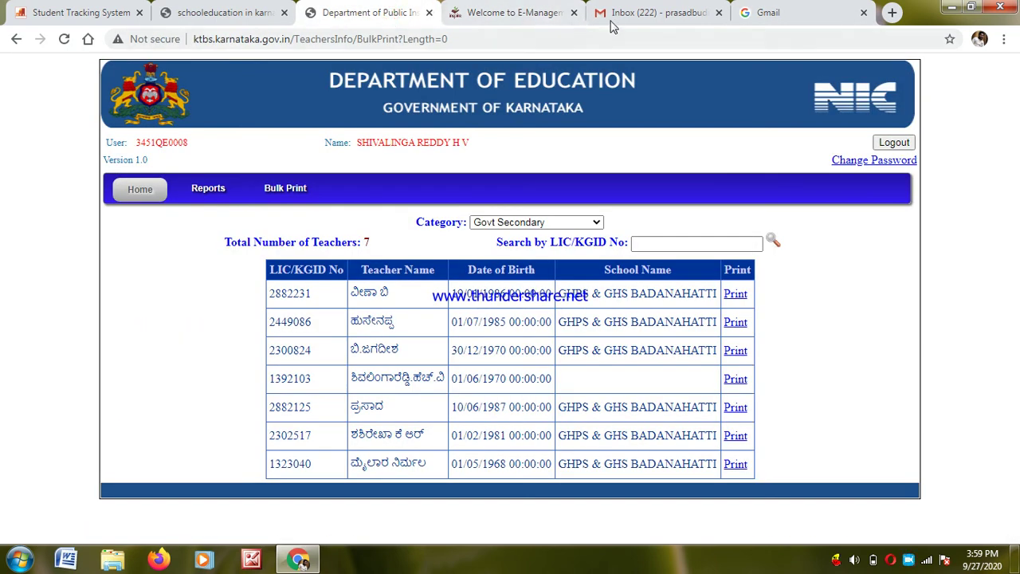
{"action": "left_click", "coordinate": [618, 21]}
{"action": "left_click", "coordinate": [524, 14]}
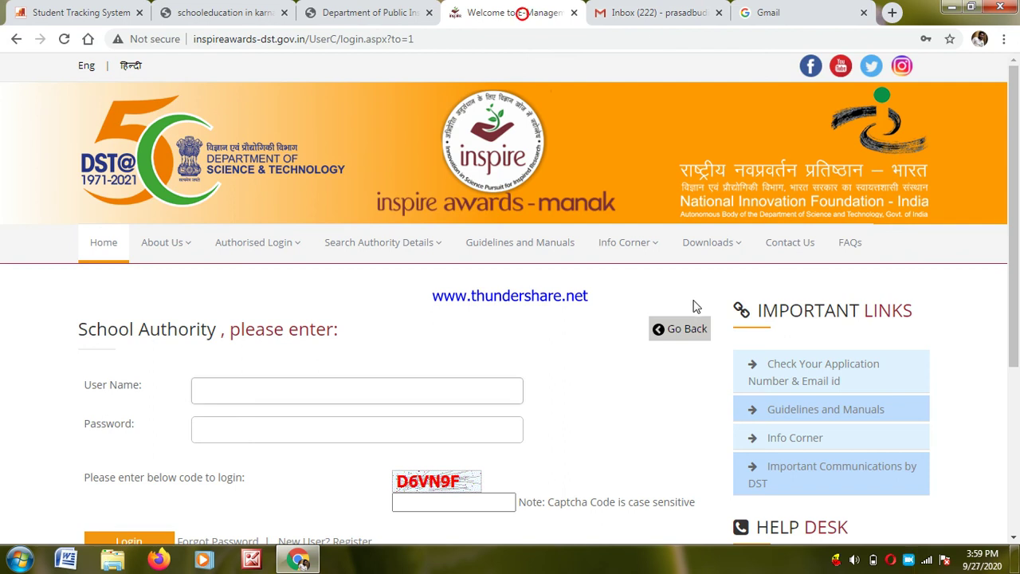
{"action": "left_click", "coordinate": [785, 383]}
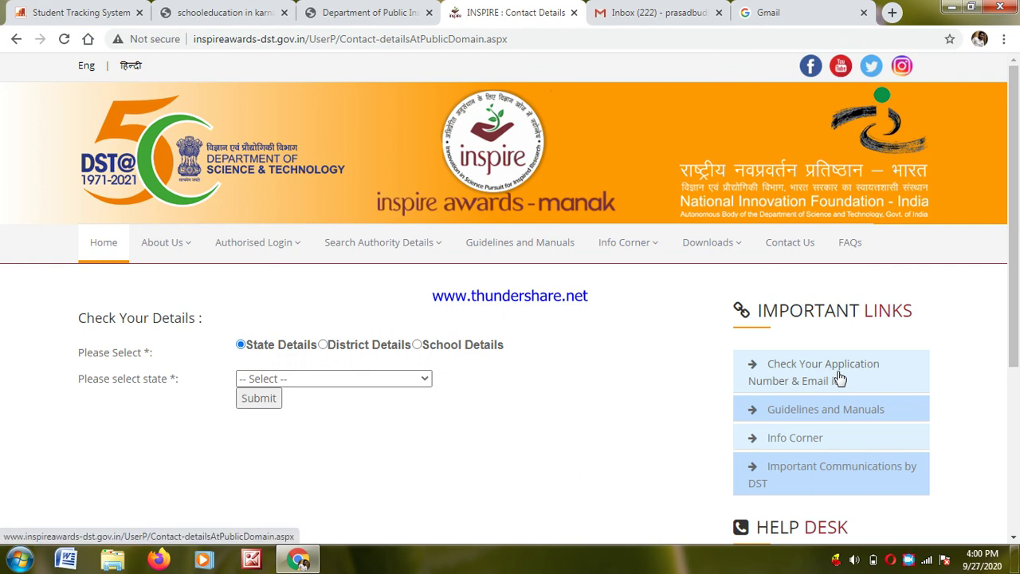
- Look up details by school, choosing state Karnataka and district Bellary
{"action": "left_click", "coordinate": [813, 385]}
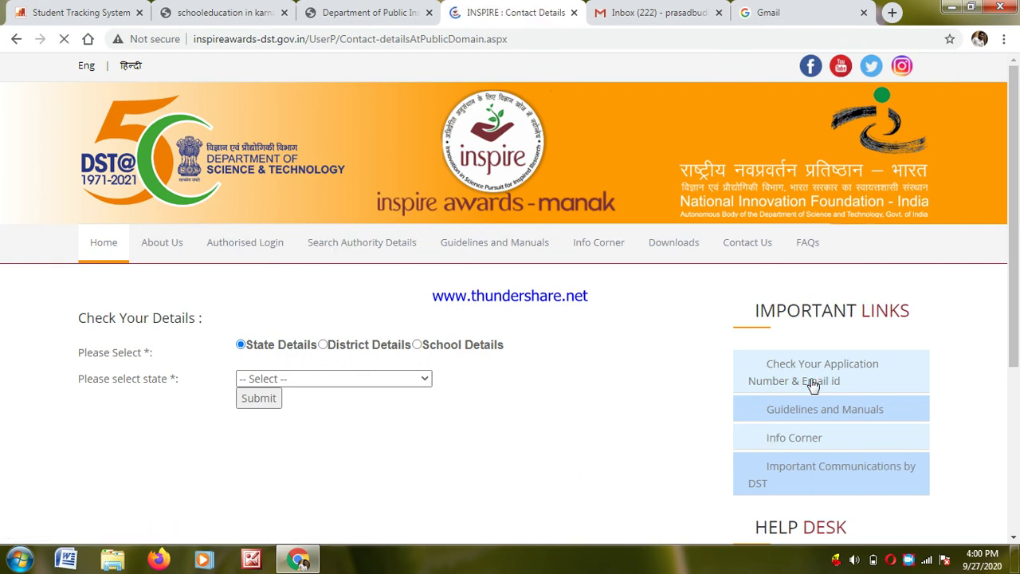
{"action": "left_click", "coordinate": [416, 344]}
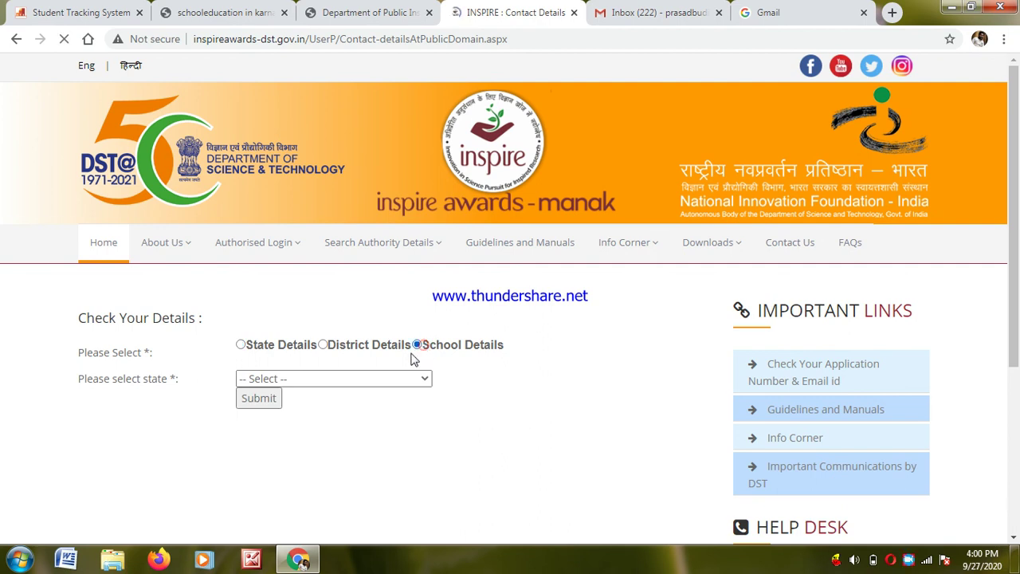
{"action": "left_click", "coordinate": [413, 379]}
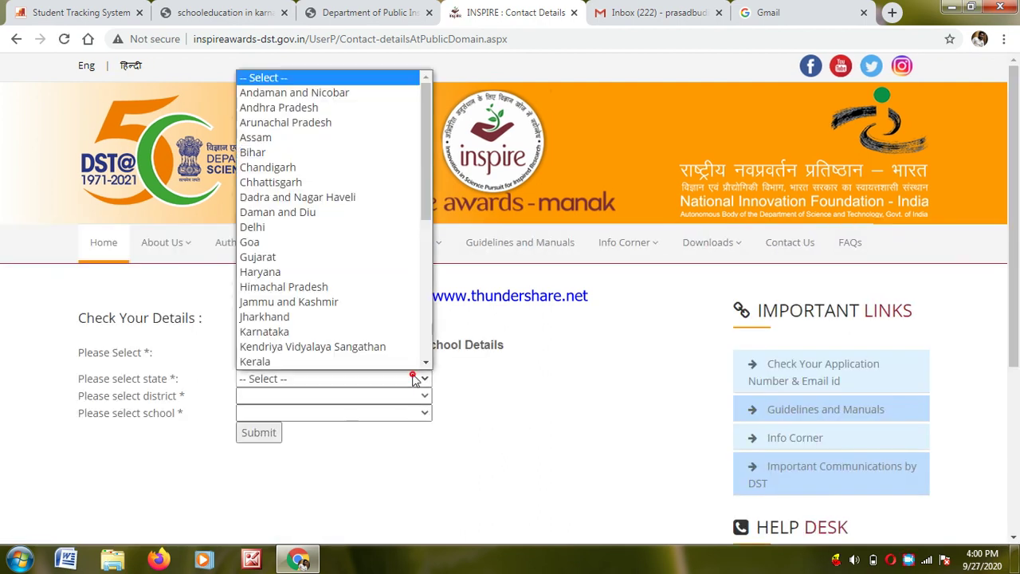
{"action": "left_click", "coordinate": [271, 331]}
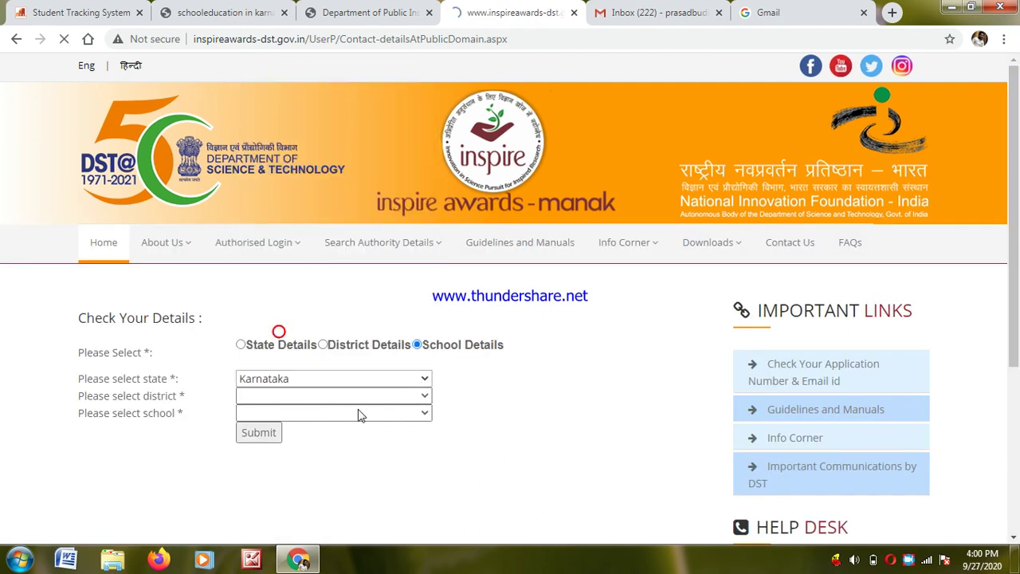
{"action": "left_click", "coordinate": [381, 396]}
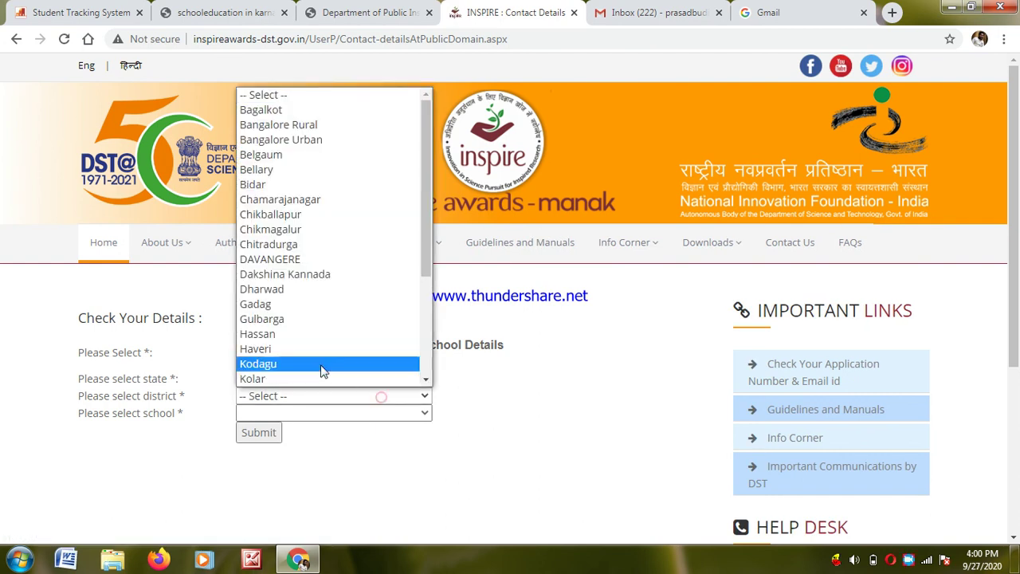
{"action": "left_click", "coordinate": [268, 157]}
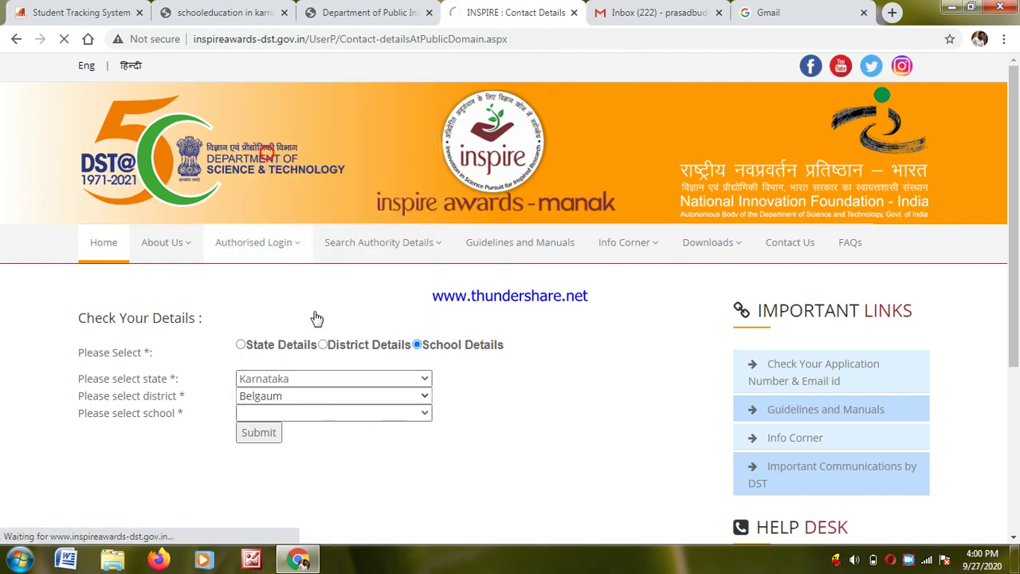
{"action": "left_click", "coordinate": [387, 396]}
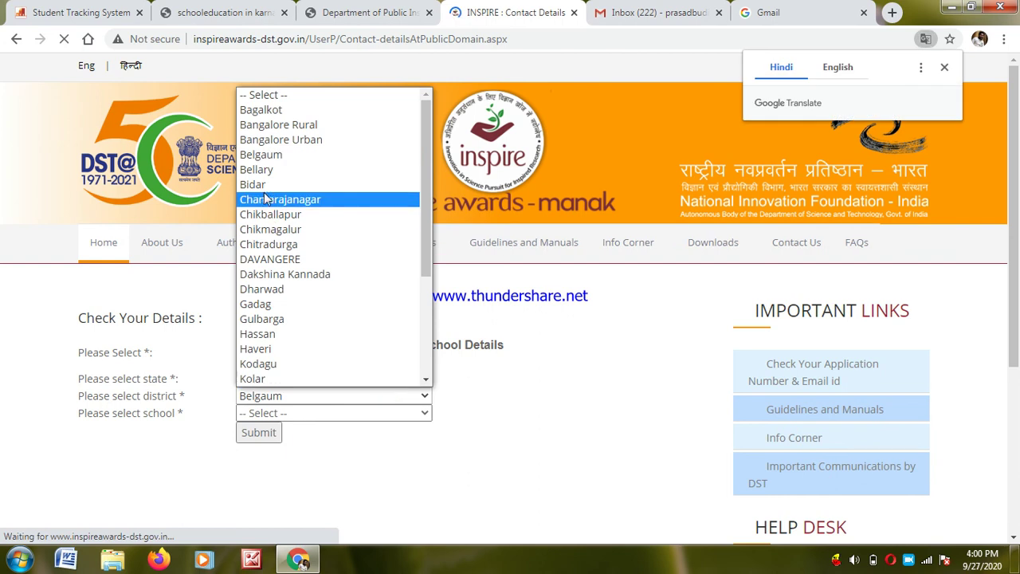
{"action": "left_click", "coordinate": [263, 169]}
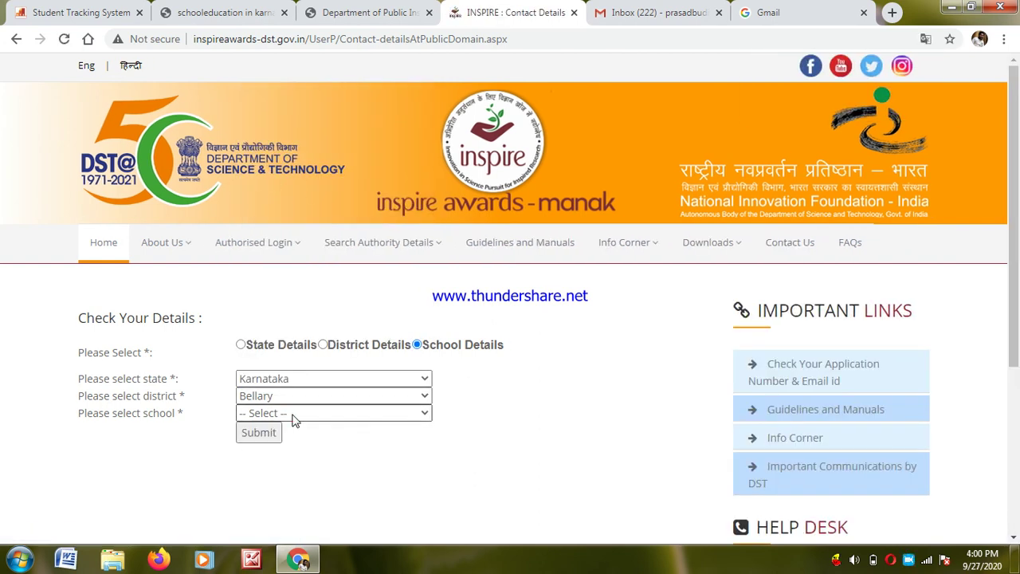
- Scroll through the Bellary school list searching for GHS RMSA BADANAHATTI
{"action": "left_click", "coordinate": [415, 417]}
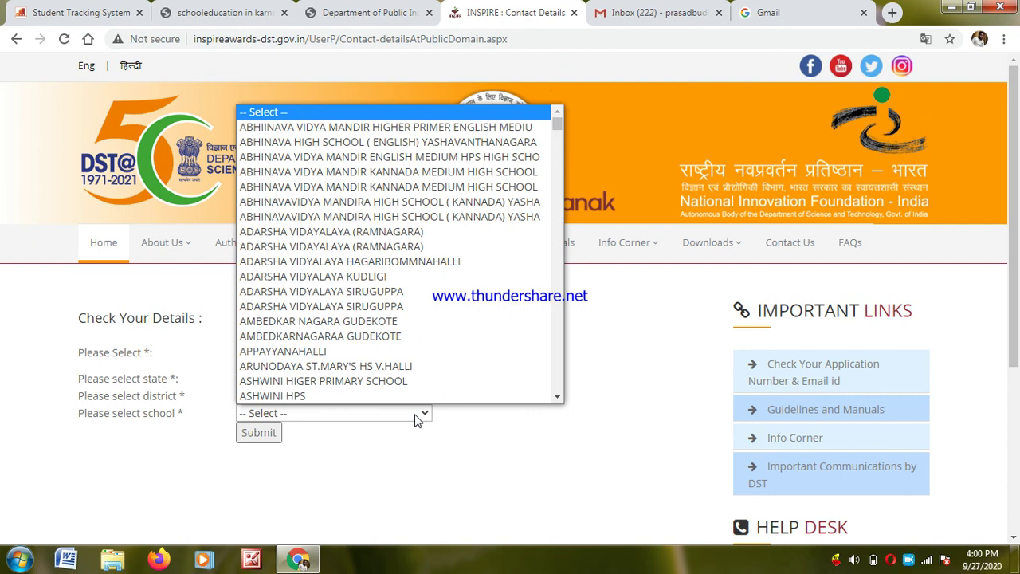
{"action": "left_click", "coordinate": [554, 194]}
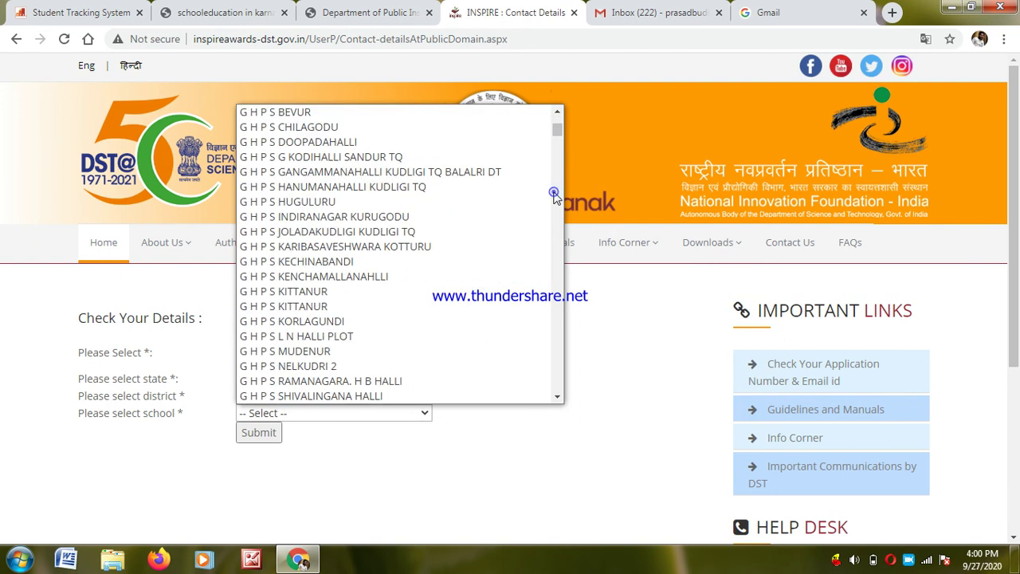
{"action": "left_click", "coordinate": [554, 195]}
{"action": "left_click", "coordinate": [554, 195]}
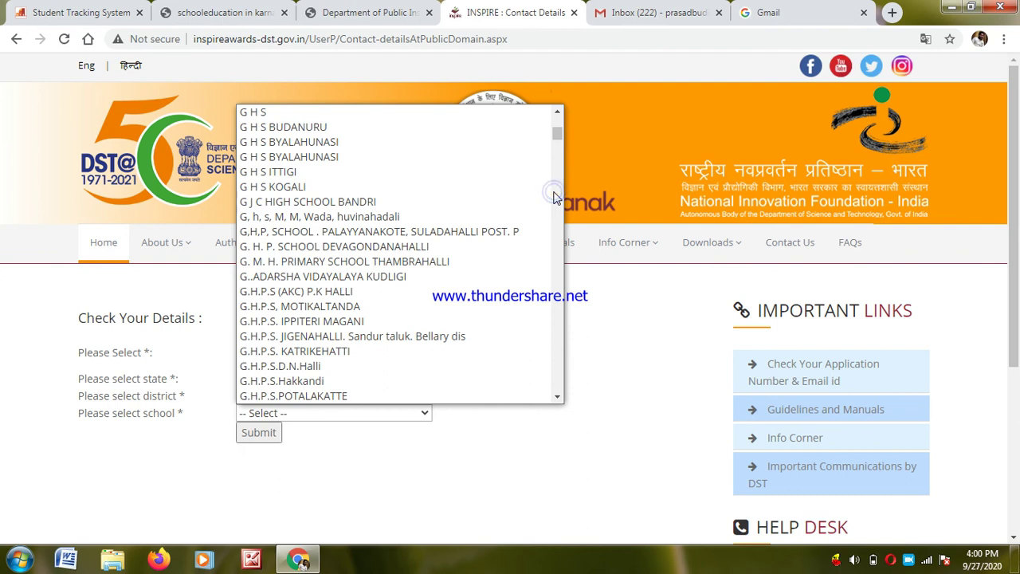
{"action": "left_click", "coordinate": [554, 195]}
{"action": "left_click", "coordinate": [554, 195]}
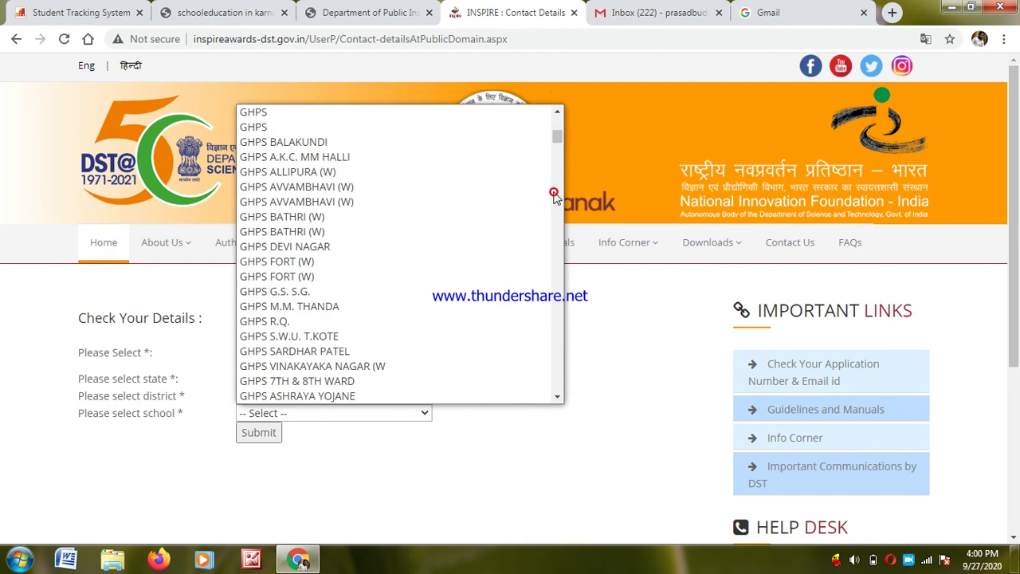
{"action": "left_click", "coordinate": [555, 194]}
{"action": "left_click", "coordinate": [554, 194]}
{"action": "left_click", "coordinate": [555, 195]}
{"action": "left_click", "coordinate": [554, 195]}
{"action": "left_click", "coordinate": [554, 195]}
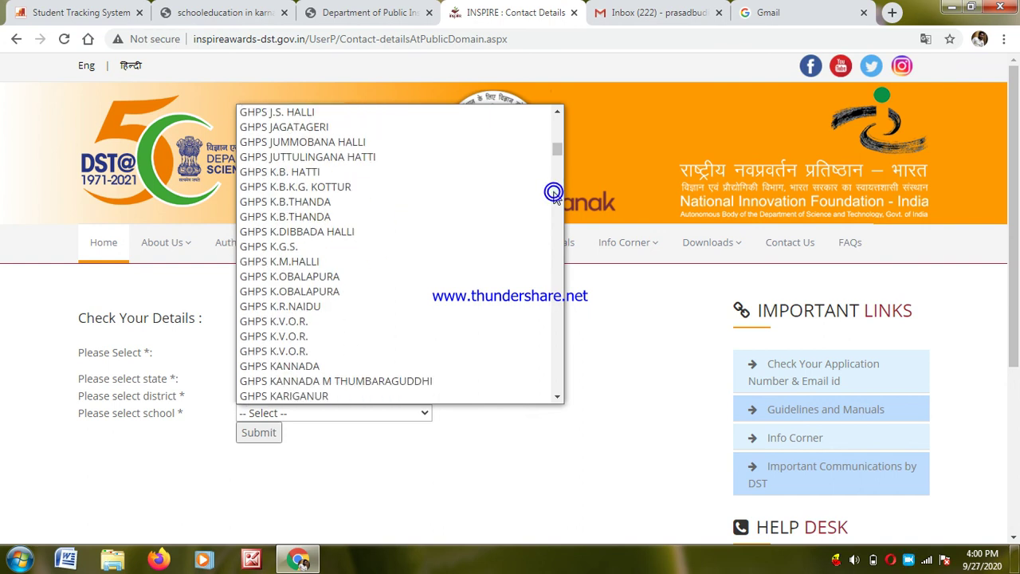
{"action": "left_click", "coordinate": [554, 194]}
{"action": "left_click", "coordinate": [554, 194]}
{"action": "left_click", "coordinate": [557, 136]}
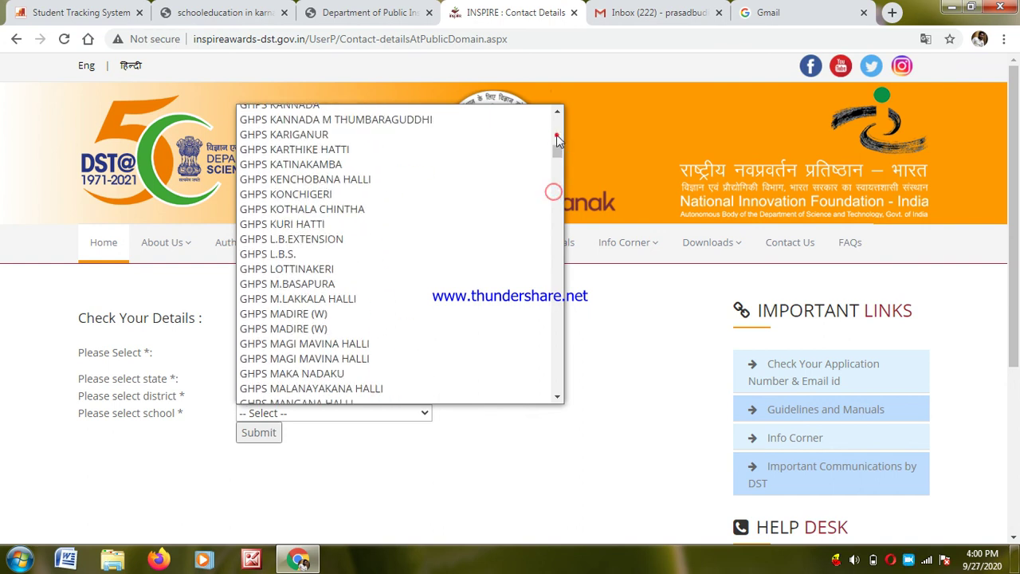
{"action": "left_click", "coordinate": [556, 134]}
{"action": "left_click", "coordinate": [557, 133]}
{"action": "left_click", "coordinate": [557, 133]}
{"action": "left_click", "coordinate": [557, 133]}
{"action": "left_click", "coordinate": [557, 133]}
{"action": "left_click", "coordinate": [557, 133]}
{"action": "left_click", "coordinate": [557, 131]}
{"action": "left_click", "coordinate": [557, 130]}
{"action": "left_click", "coordinate": [558, 128]}
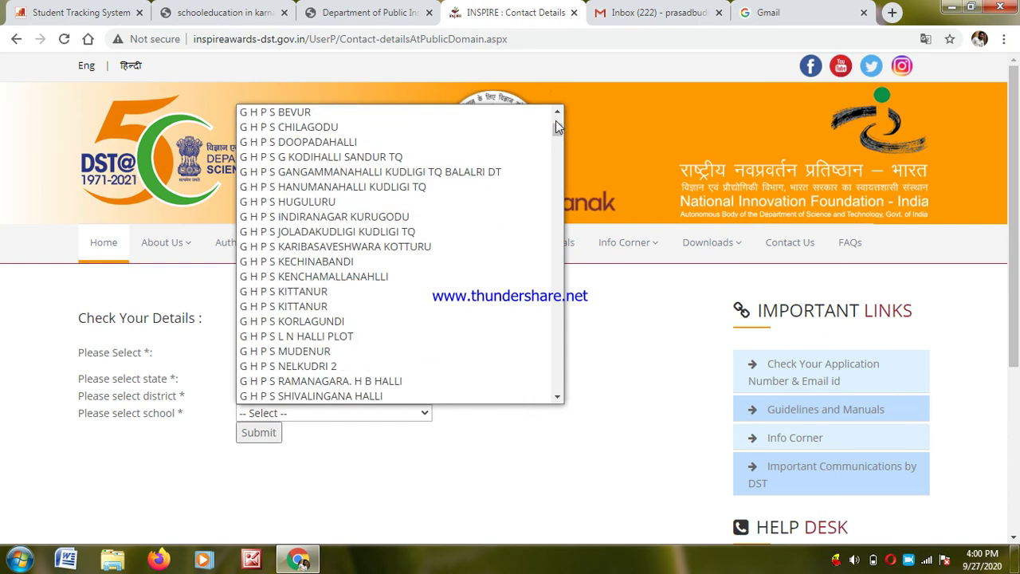
{"action": "left_click_drag", "start_coordinate": [556, 127], "coordinate": [553, 114]}
{"action": "left_click", "coordinate": [558, 114]}
{"action": "left_click", "coordinate": [558, 112]}
{"action": "left_click", "coordinate": [558, 112]}
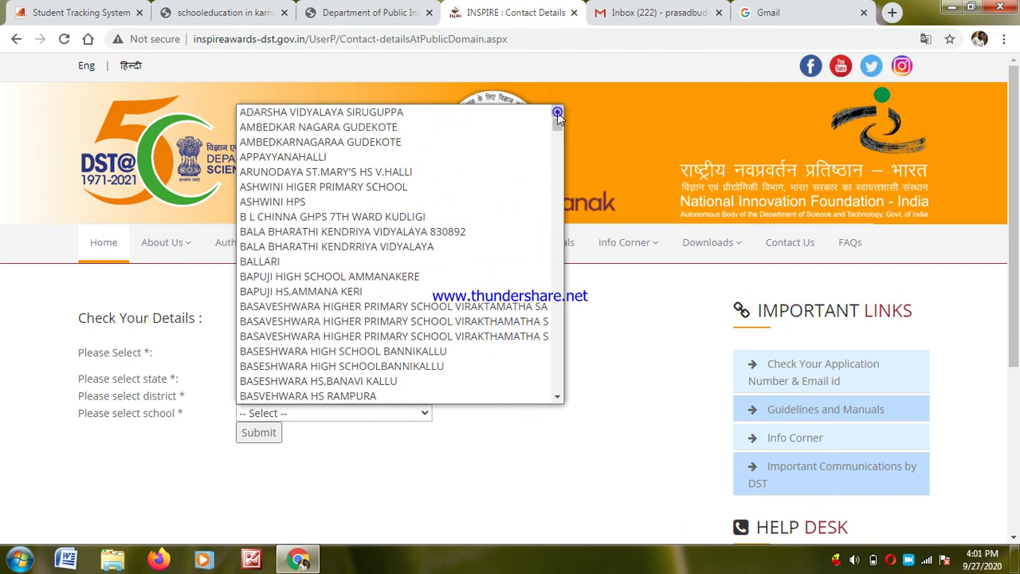
{"action": "left_click", "coordinate": [556, 234]}
{"action": "left_click", "coordinate": [558, 264]}
{"action": "left_click", "coordinate": [558, 264]}
{"action": "left_click", "coordinate": [558, 264]}
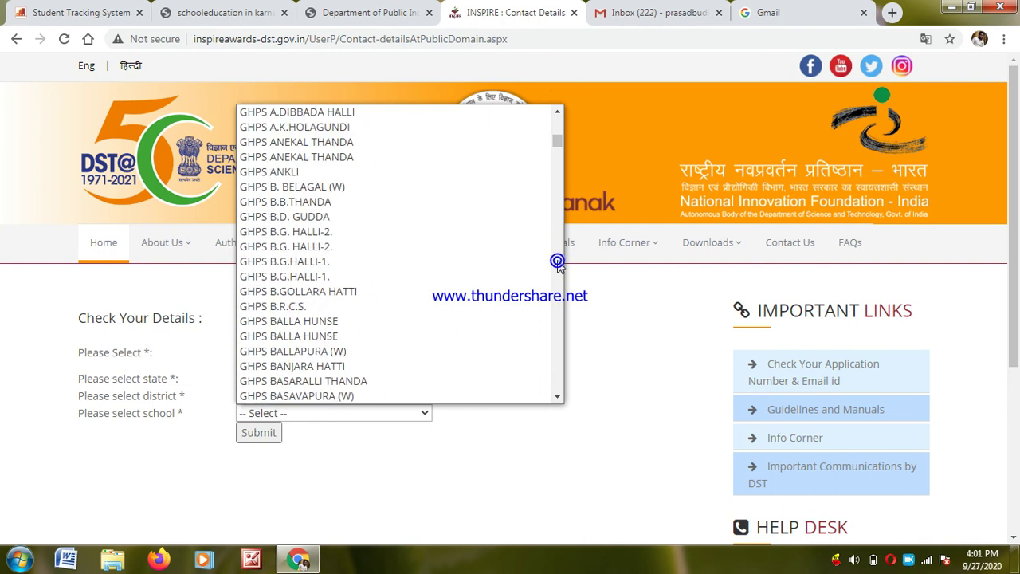
{"action": "left_click", "coordinate": [558, 264]}
{"action": "left_click", "coordinate": [558, 264]}
{"action": "left_click", "coordinate": [558, 264]}
{"action": "left_click", "coordinate": [558, 264]}
{"action": "left_click", "coordinate": [558, 263]}
{"action": "left_click", "coordinate": [558, 264]}
{"action": "left_click", "coordinate": [558, 264]}
{"action": "left_click", "coordinate": [558, 264]}
{"action": "left_click", "coordinate": [558, 264]}
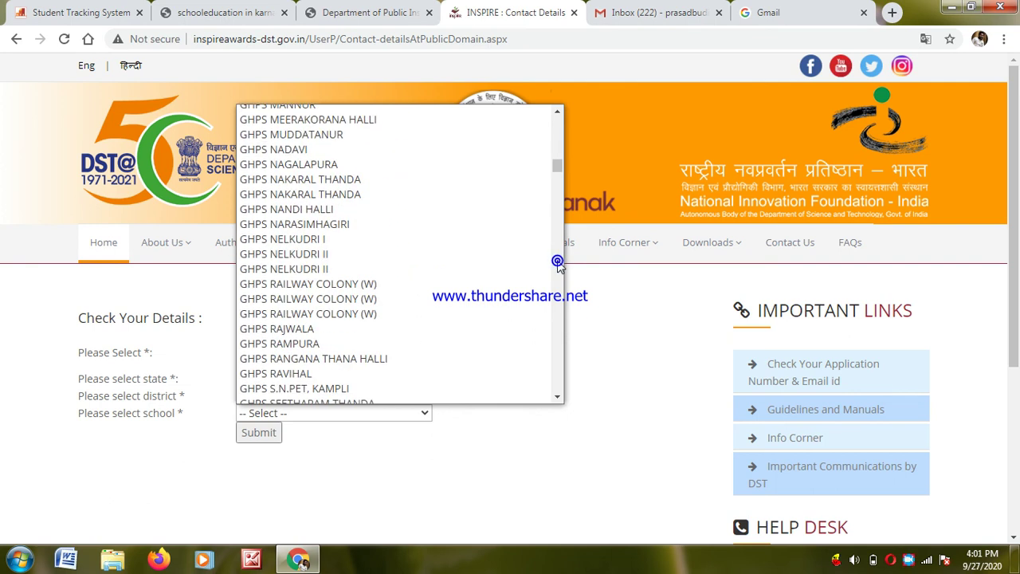
{"action": "left_click", "coordinate": [558, 264]}
{"action": "left_click", "coordinate": [558, 264]}
{"action": "left_click", "coordinate": [558, 264]}
{"action": "left_click", "coordinate": [558, 264]}
{"action": "left_click", "coordinate": [558, 264]}
{"action": "left_click", "coordinate": [558, 264]}
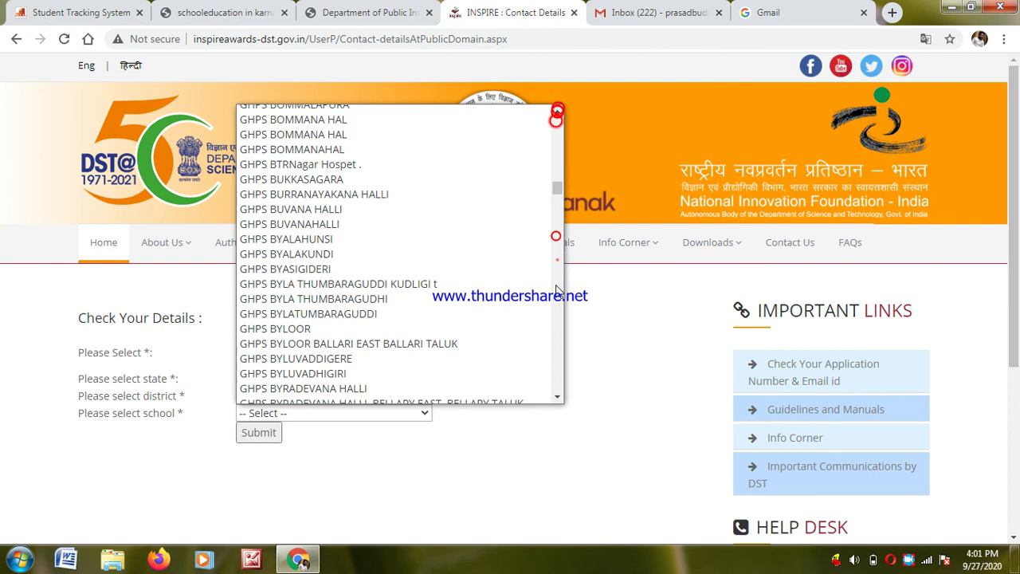
{"action": "left_click", "coordinate": [557, 261]}
{"action": "left_click", "coordinate": [557, 289]}
{"action": "left_click", "coordinate": [557, 289]}
{"action": "left_click", "coordinate": [556, 288]}
{"action": "left_click", "coordinate": [557, 289]}
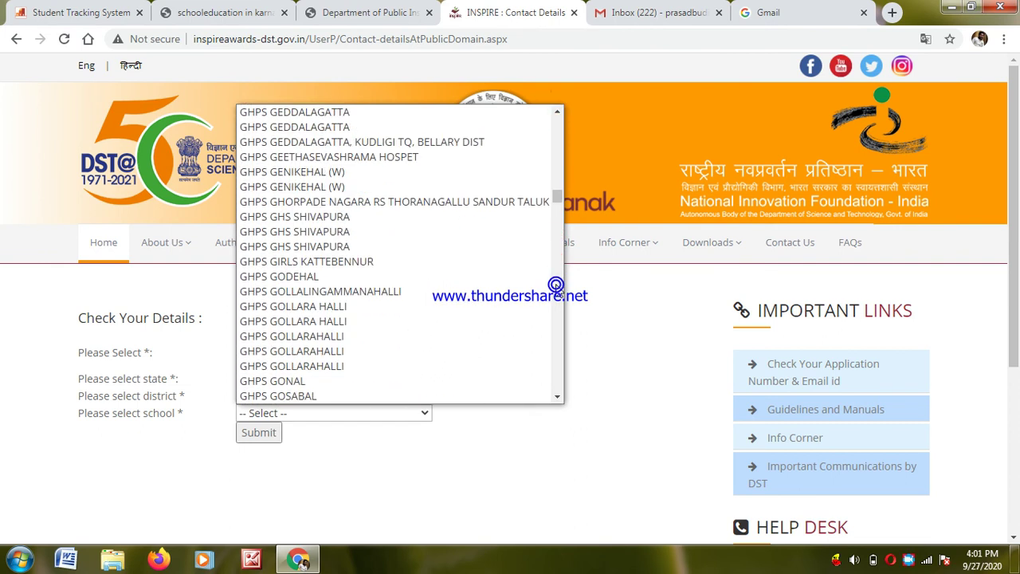
{"action": "left_click", "coordinate": [556, 288]}
{"action": "left_click", "coordinate": [557, 289]}
{"action": "left_click", "coordinate": [556, 289]}
{"action": "left_click", "coordinate": [556, 289]}
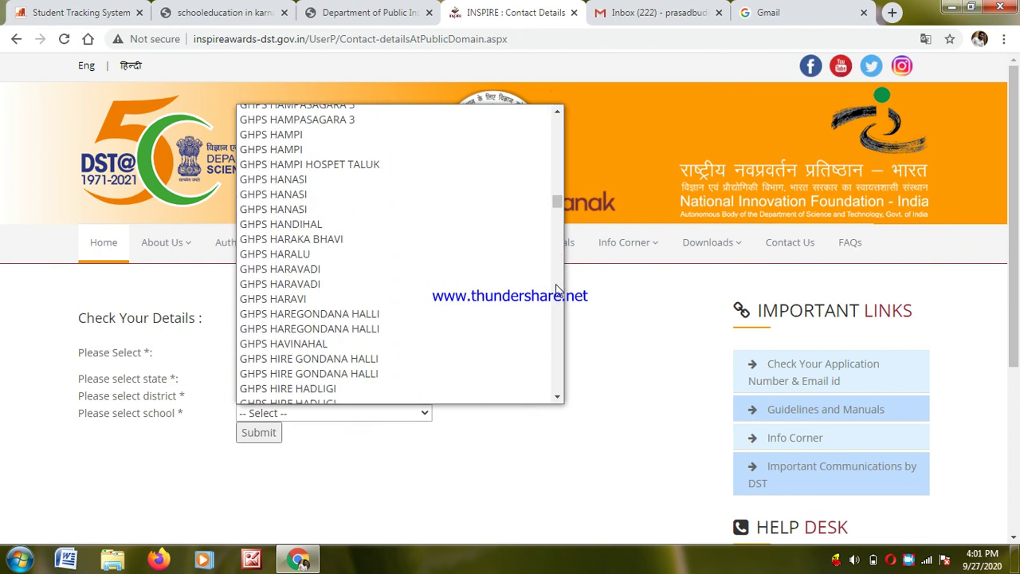
{"action": "left_click", "coordinate": [556, 289]}
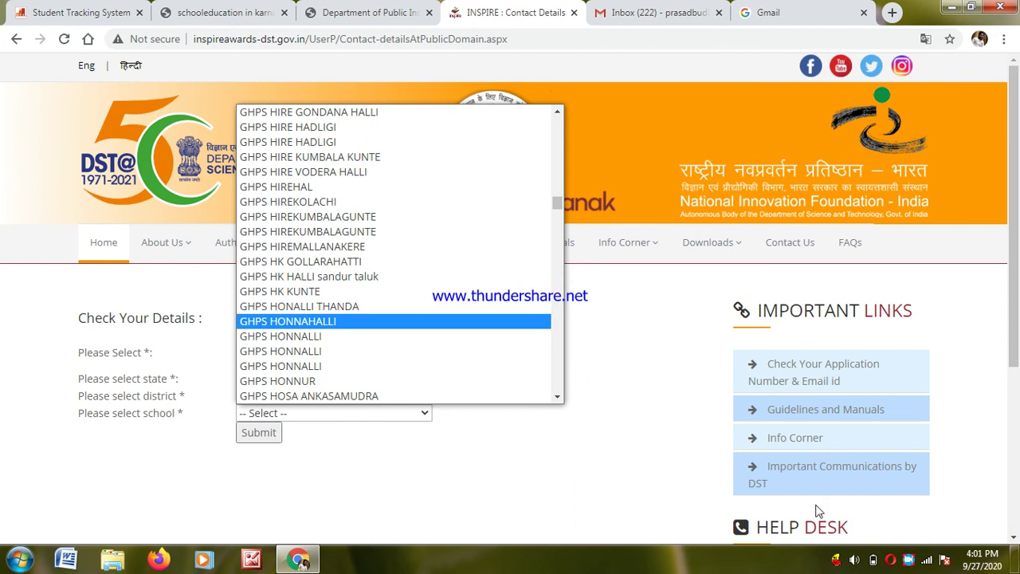
{"action": "left_click", "coordinate": [911, 563]}
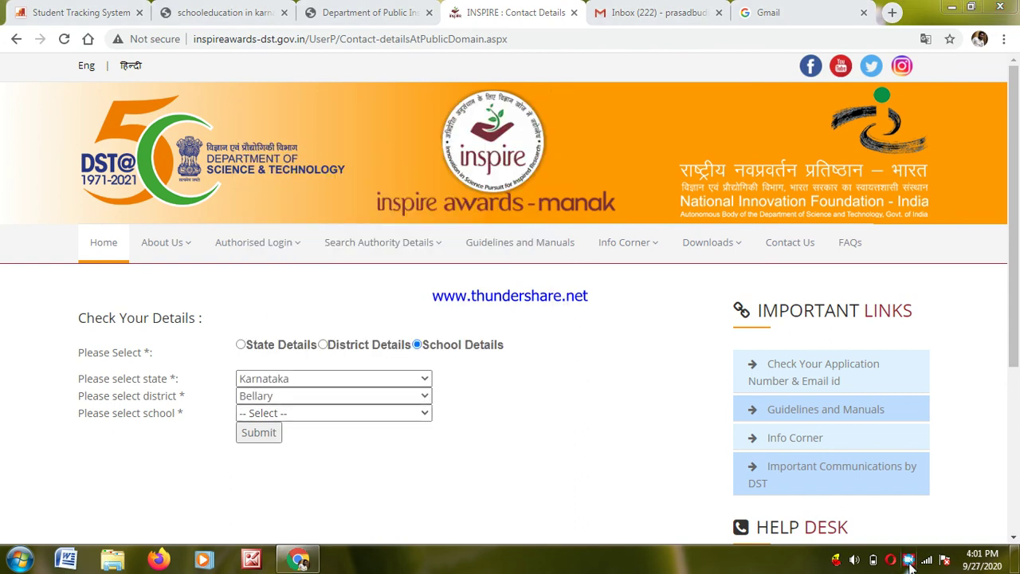
{"action": "left_click", "coordinate": [911, 563]}
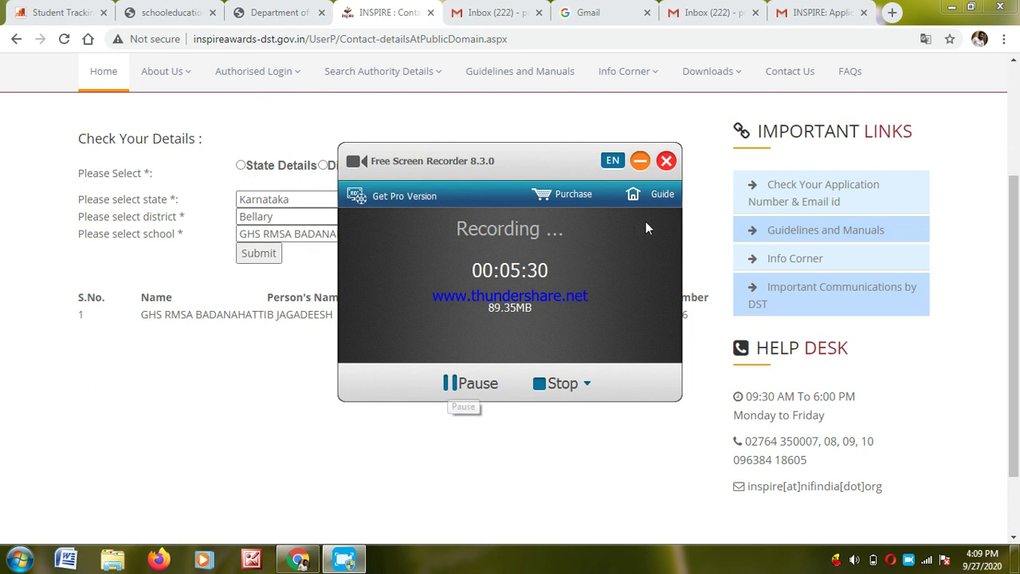
{"action": "left_click", "coordinate": [640, 160]}
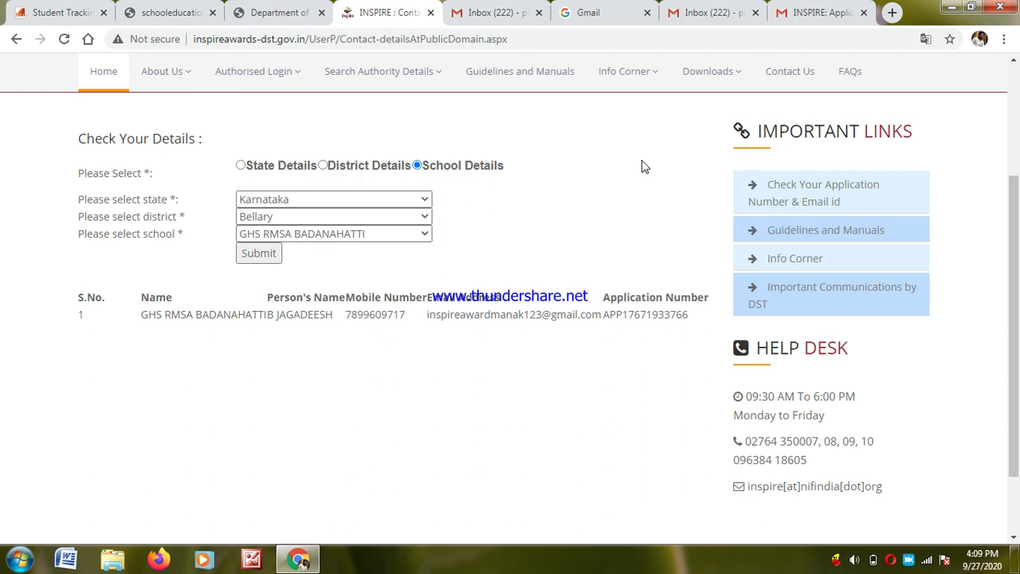
- Select GHS RMSA BADANAHATTI to view its registered contact details, then switch to Gmail
{"action": "left_click", "coordinate": [423, 235]}
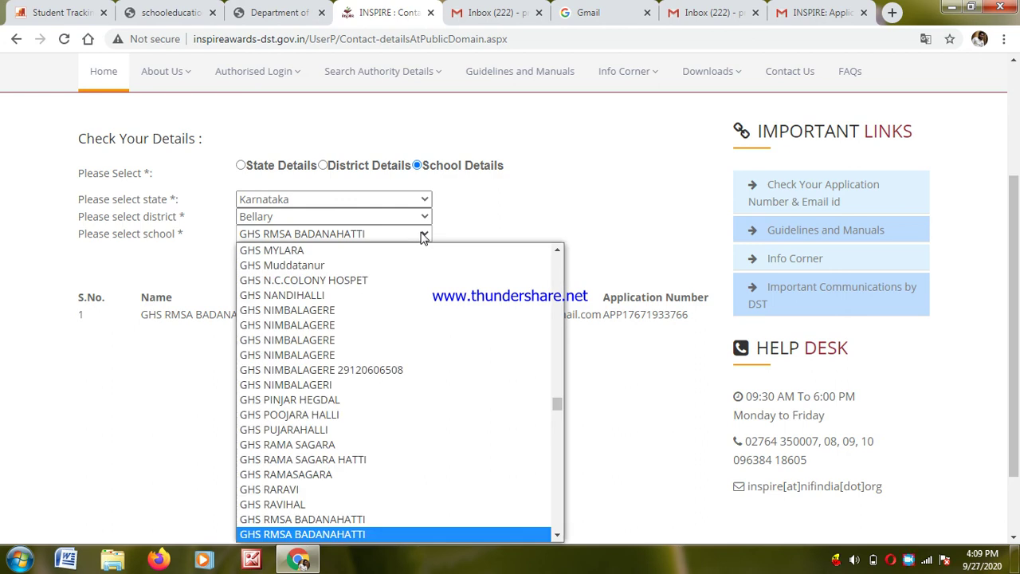
{"action": "left_click", "coordinate": [570, 211]}
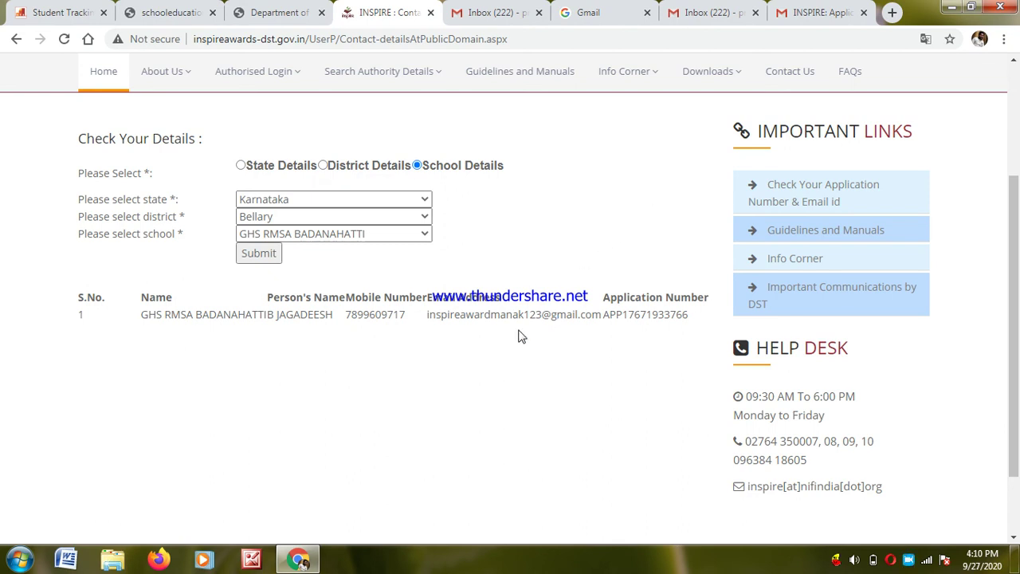
{"action": "left_click", "coordinate": [717, 12]}
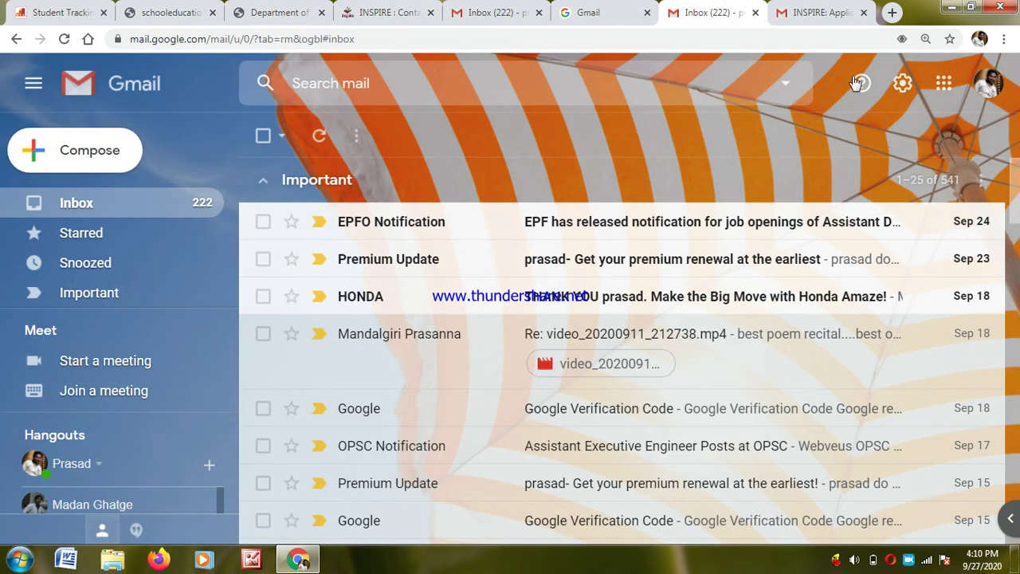
- Read the 'INSPIRE: Application has been accepted' email for the login user ID, confirming the mailbox account
{"action": "left_click", "coordinate": [988, 91]}
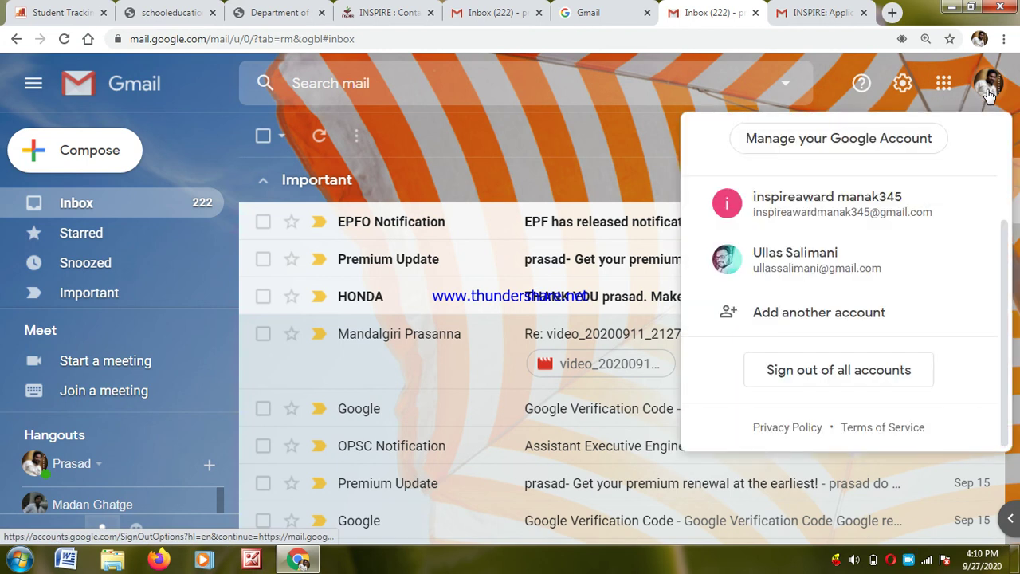
{"action": "left_click", "coordinate": [476, 140]}
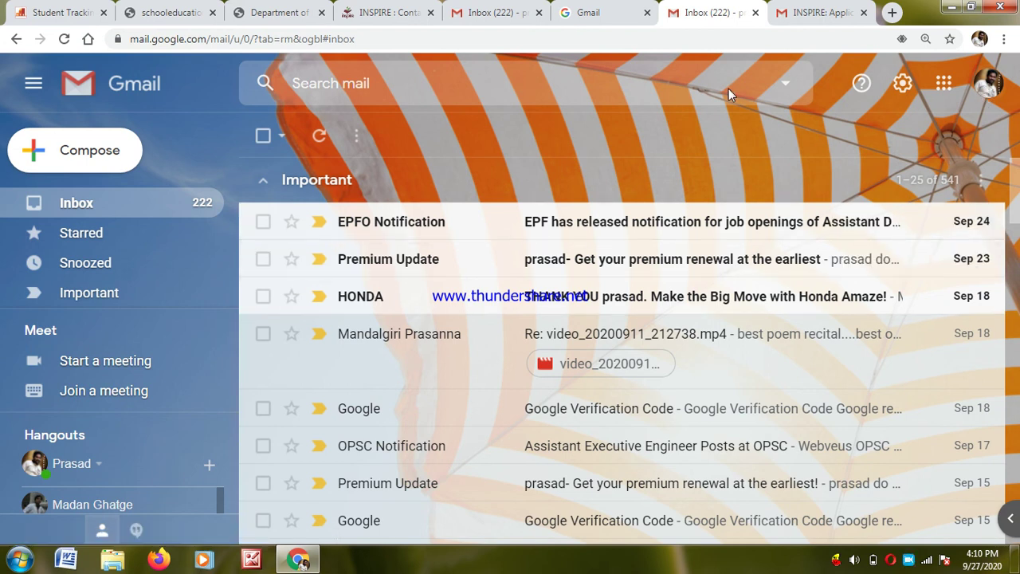
{"action": "left_click", "coordinate": [803, 15]}
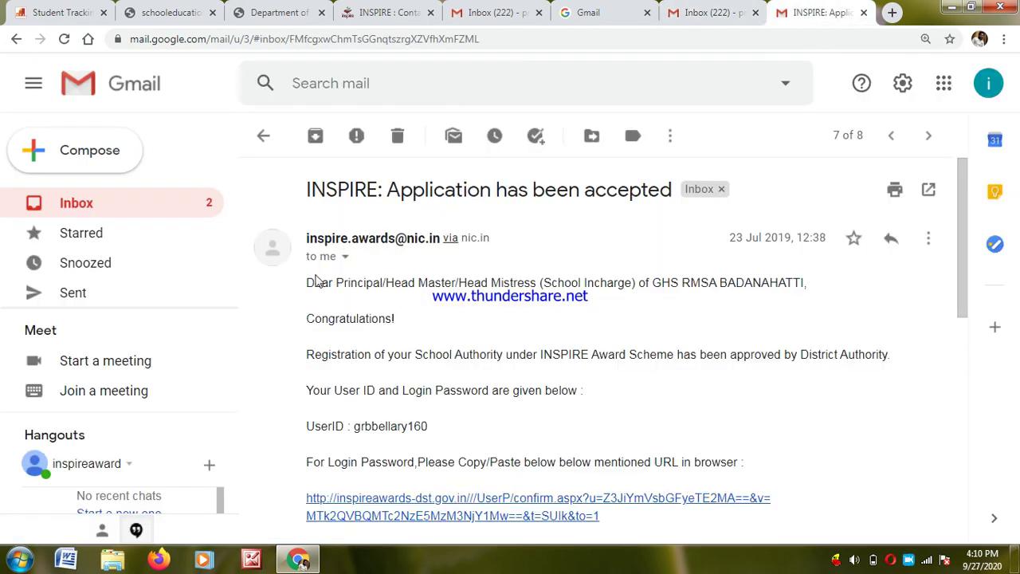
{"action": "left_click", "coordinate": [986, 87]}
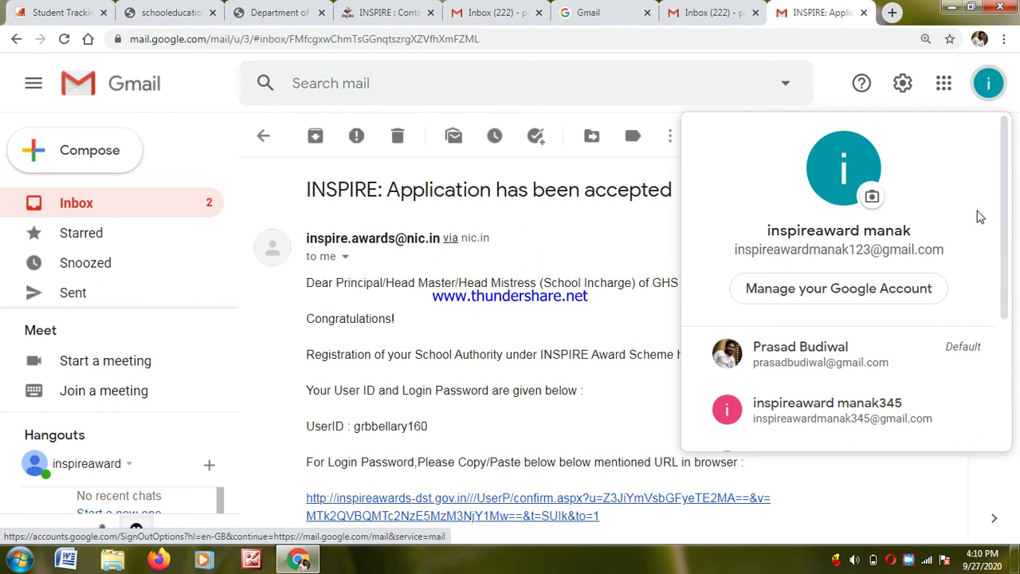
{"action": "left_click", "coordinate": [637, 235]}
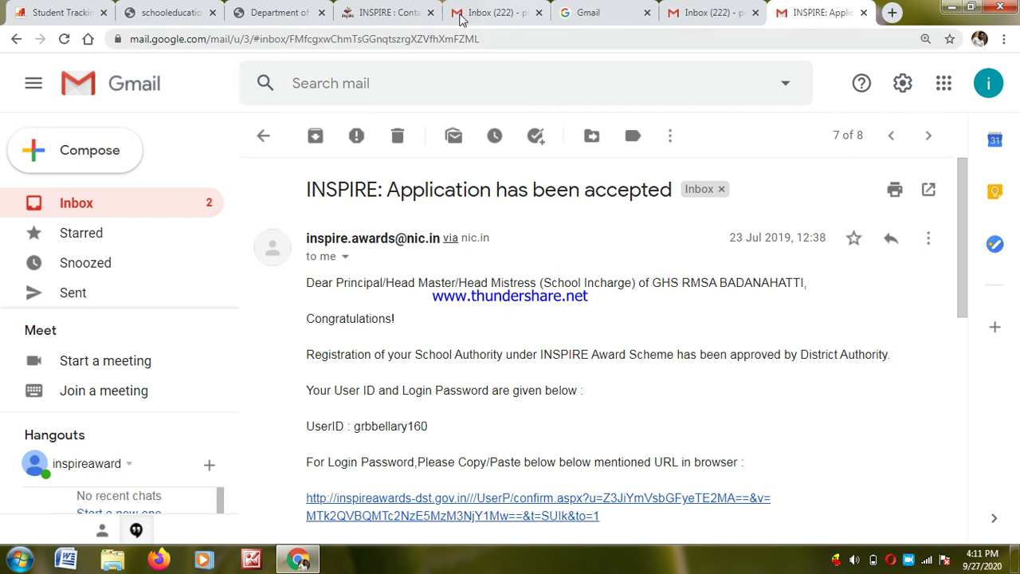
{"action": "left_click", "coordinate": [395, 11]}
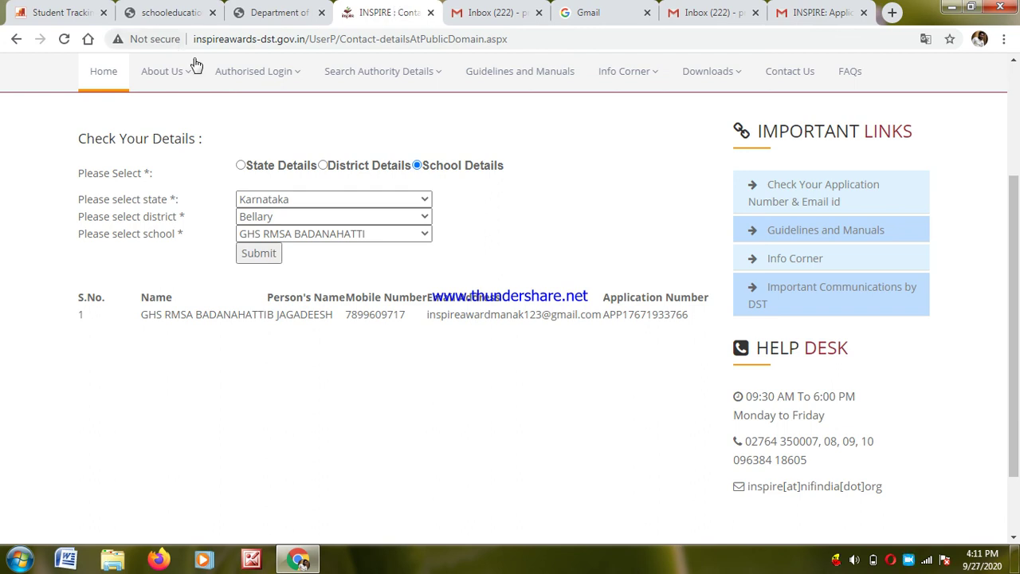
- Log in as School Authority using the saved user name and password plus the captcha
{"action": "mouse_move", "coordinate": [256, 72]}
{"action": "left_click", "coordinate": [245, 182]}
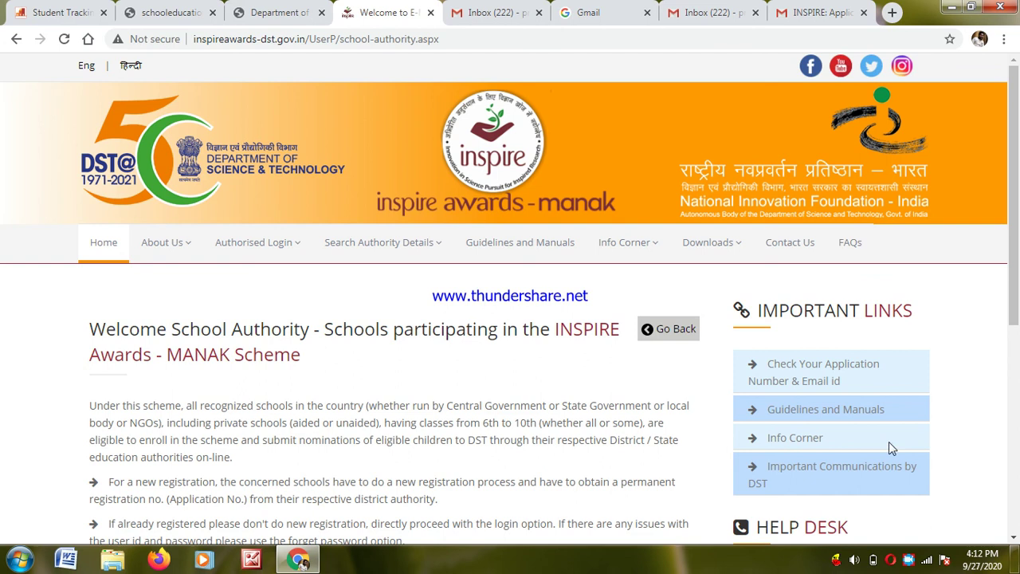
{"action": "scroll", "coordinate": [561, 358], "scroll_direction": "down", "scroll_amount": 5}
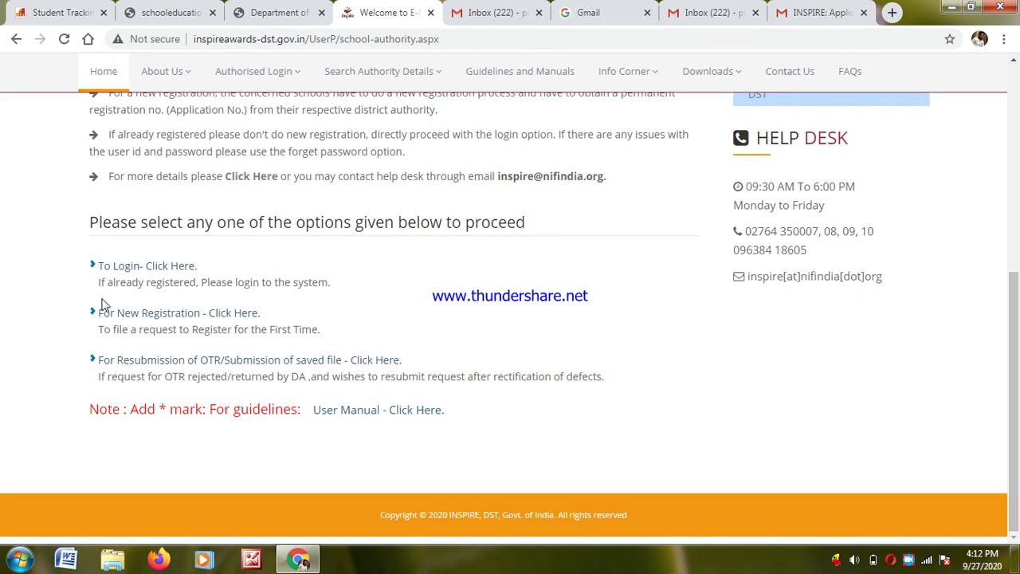
{"action": "left_click", "coordinate": [132, 268]}
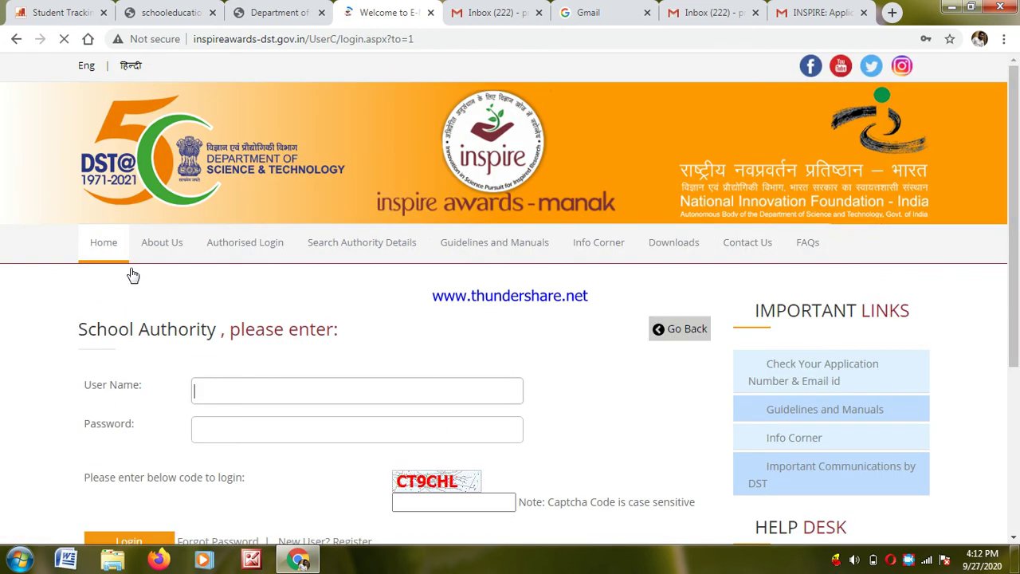
{"action": "left_click", "coordinate": [235, 398]}
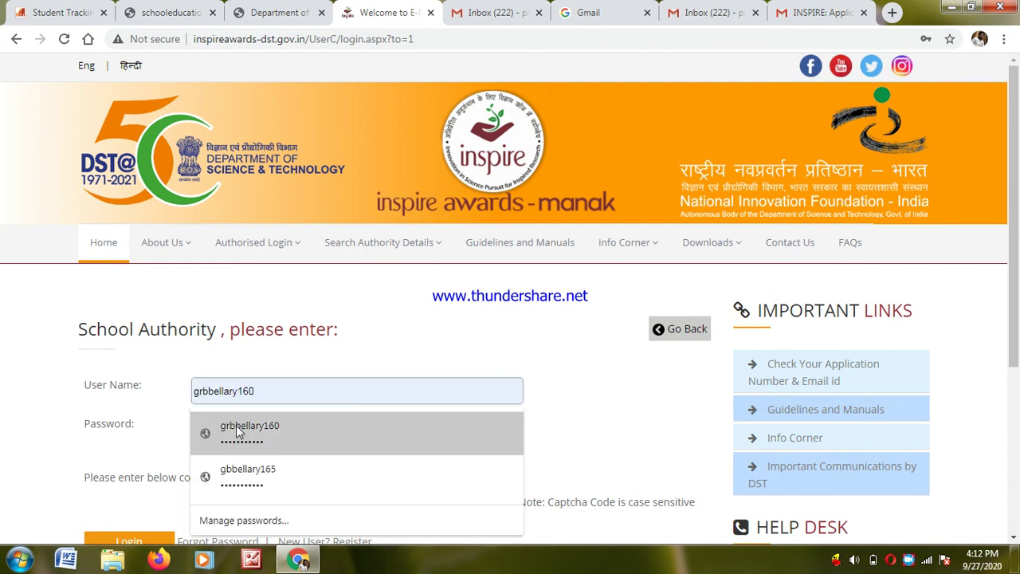
{"action": "left_click", "coordinate": [237, 429]}
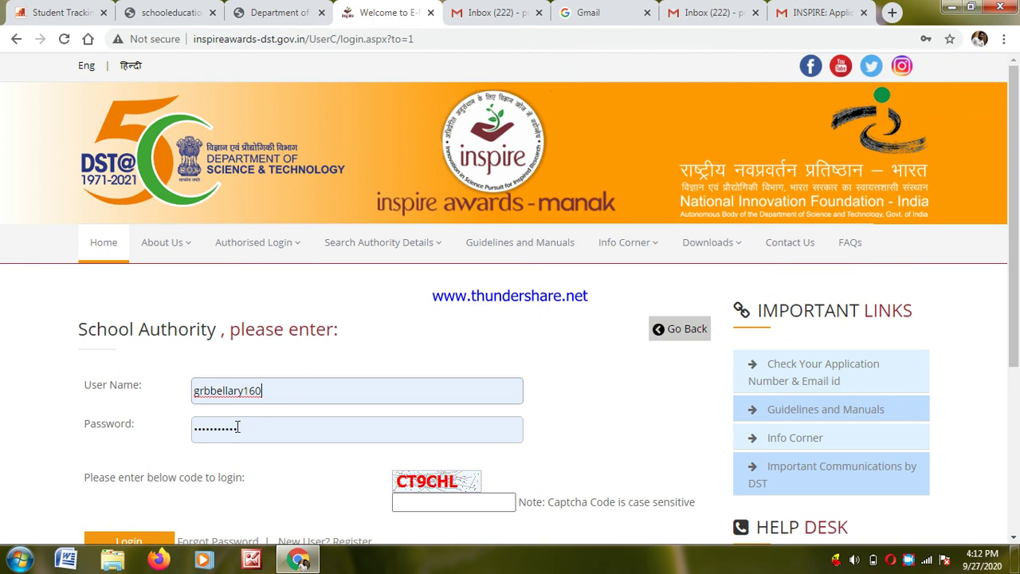
{"action": "left_click", "coordinate": [435, 501]}
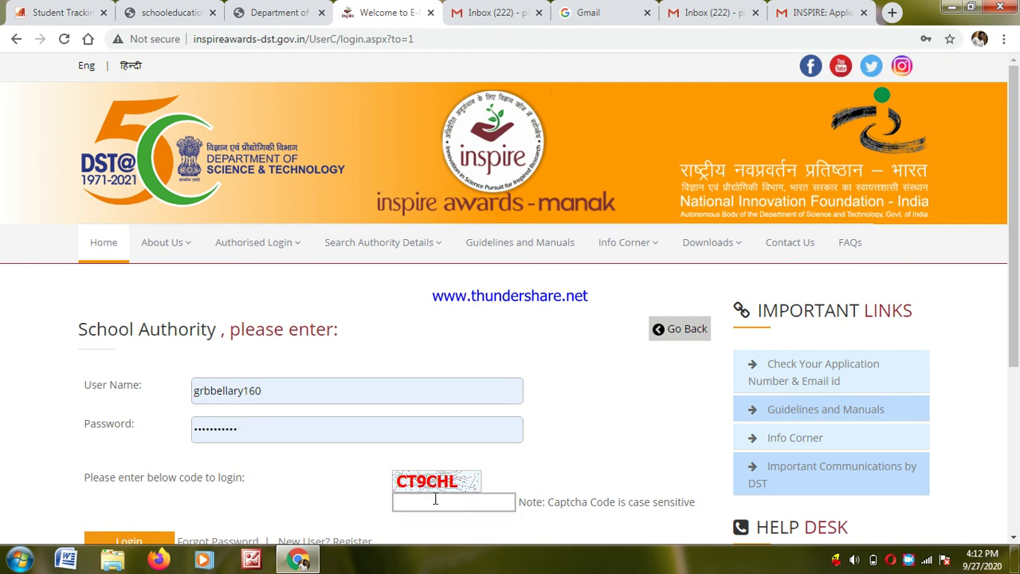
{"action": "type", "text": "CT9CHL"}
{"action": "left_click", "coordinate": [144, 541]}
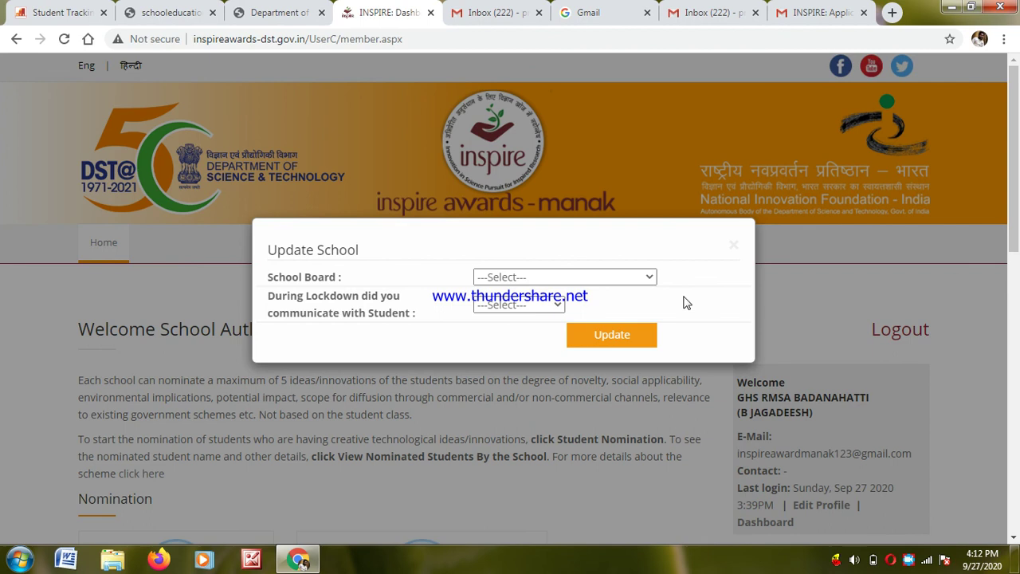
- Dismiss the Update School dialog and choose Students Nomination from the dashboard cards
{"action": "left_click", "coordinate": [733, 246]}
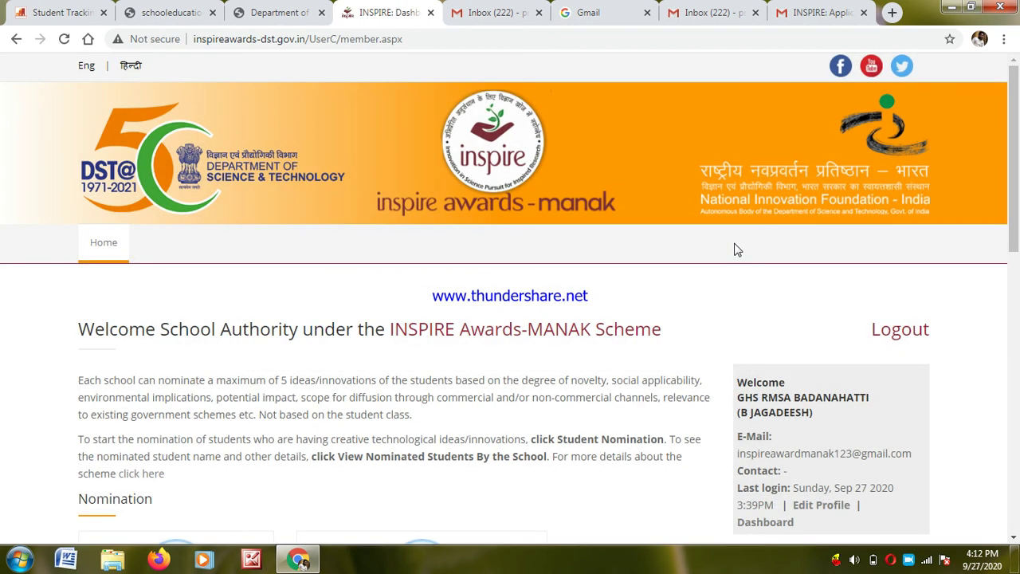
{"action": "left_click", "coordinate": [1017, 526]}
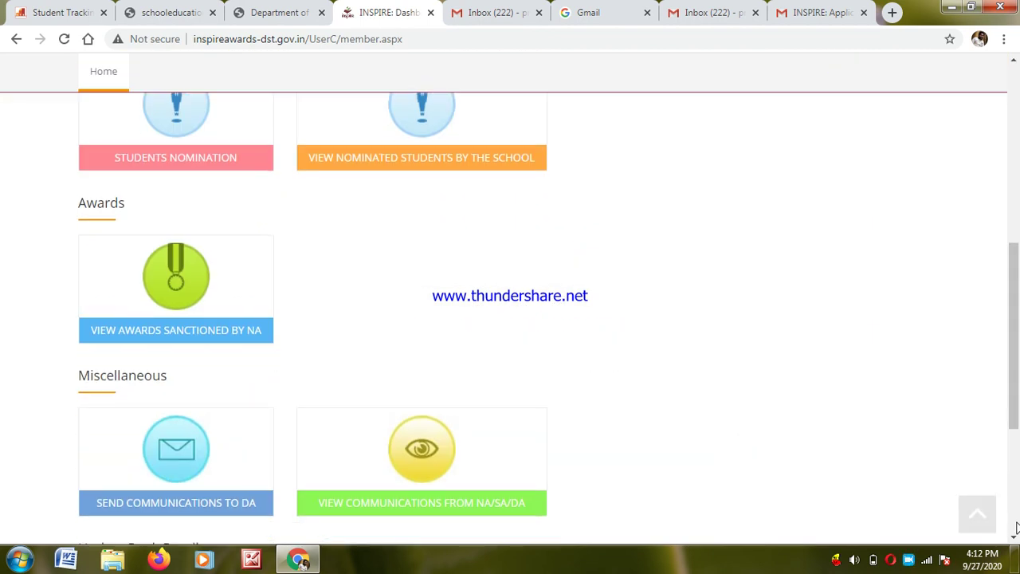
{"action": "left_click", "coordinate": [1016, 150]}
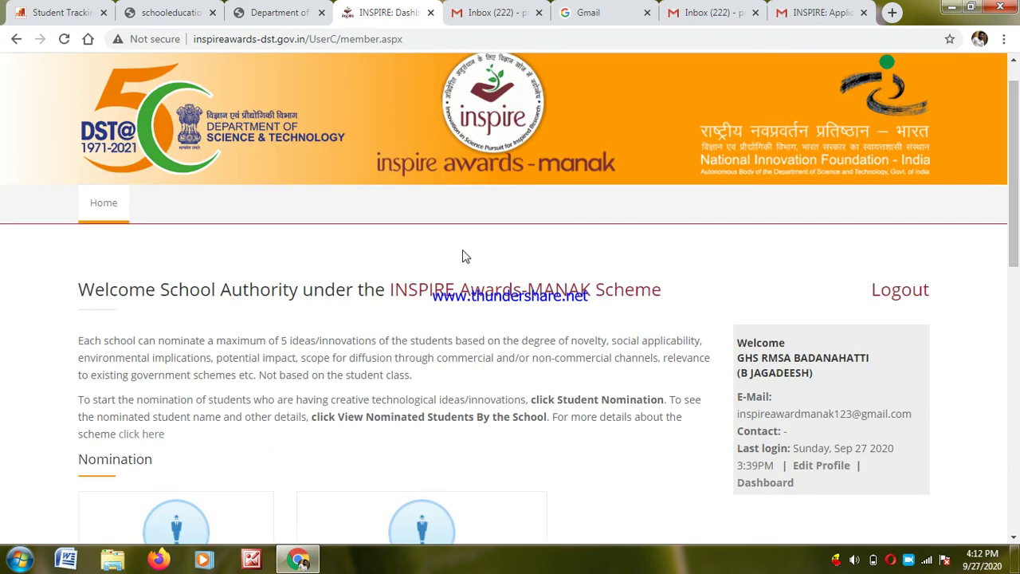
{"action": "scroll", "coordinate": [1001, 542], "scroll_direction": "down", "scroll_amount": 2}
{"action": "scroll", "coordinate": [510, 300], "scroll_direction": "down", "scroll_amount": 2}
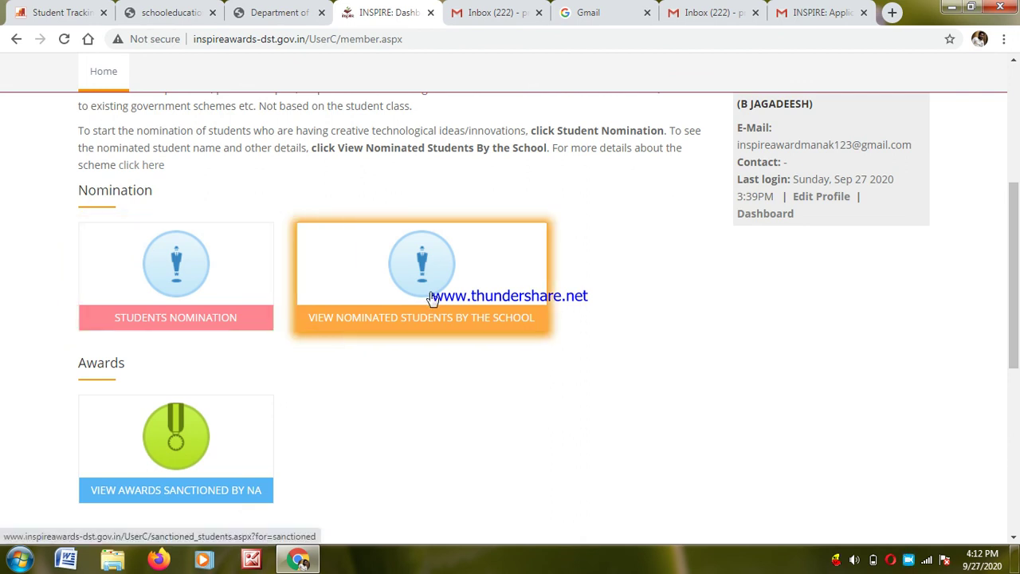
{"action": "left_click", "coordinate": [215, 313]}
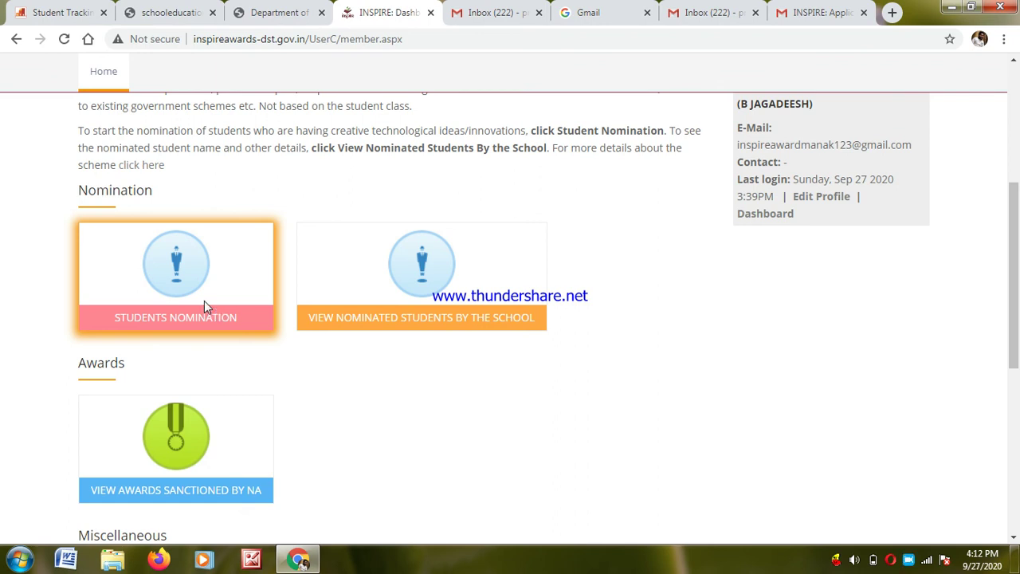
{"action": "left_click", "coordinate": [152, 274]}
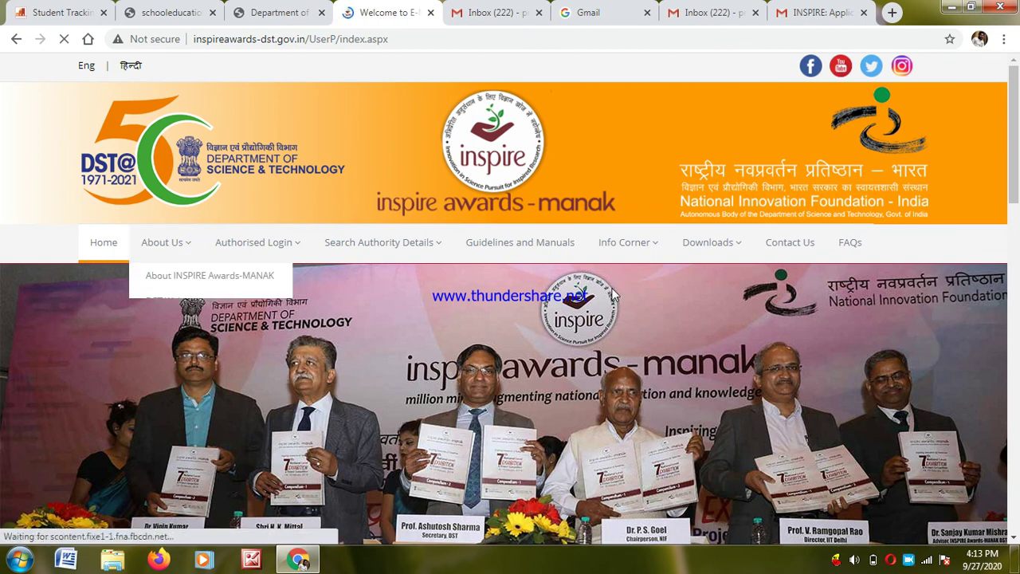
- Go from the home page to the School Authority login form
{"action": "scroll", "coordinate": [1015, 499], "scroll_direction": "down", "scroll_amount": 10}
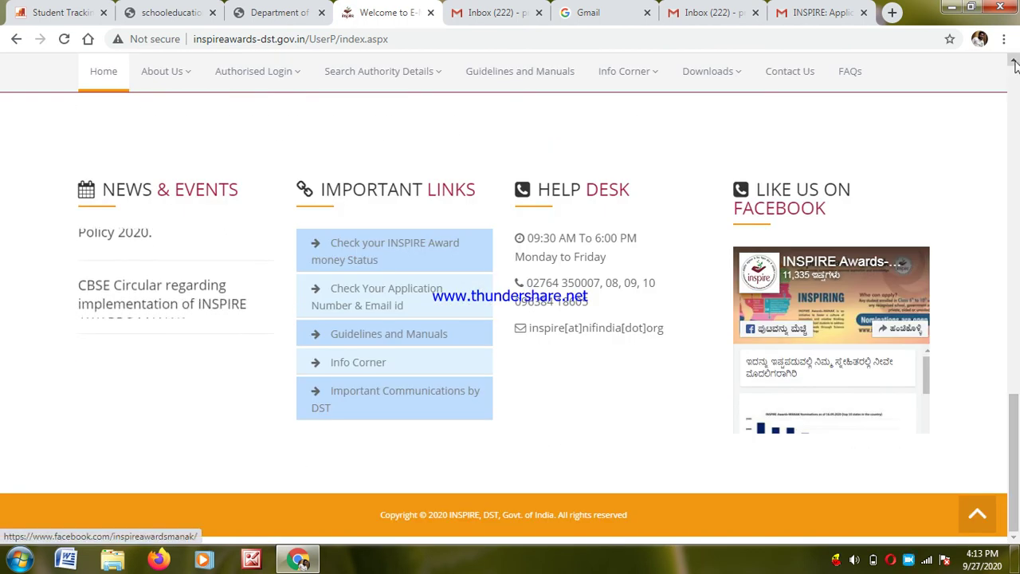
{"action": "scroll", "coordinate": [1017, 111], "scroll_direction": "up", "scroll_amount": 10}
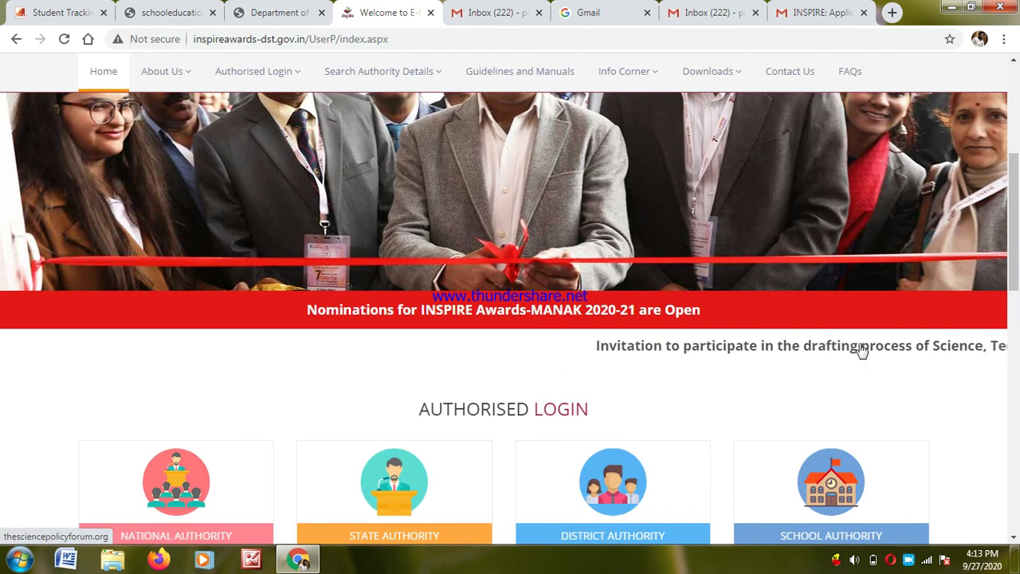
{"action": "scroll", "coordinate": [1018, 514], "scroll_direction": "down", "scroll_amount": 5}
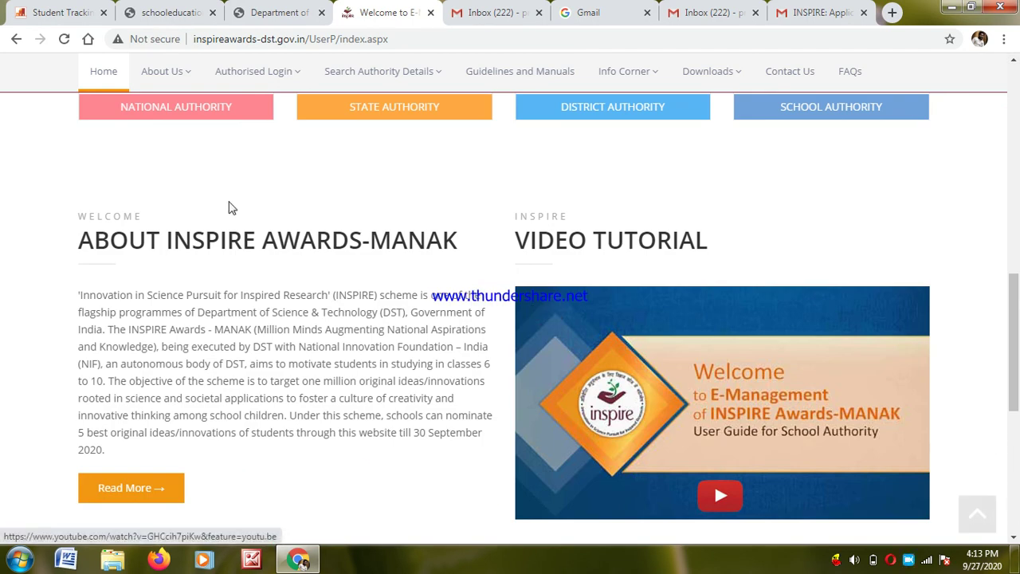
{"action": "mouse_move", "coordinate": [255, 71]}
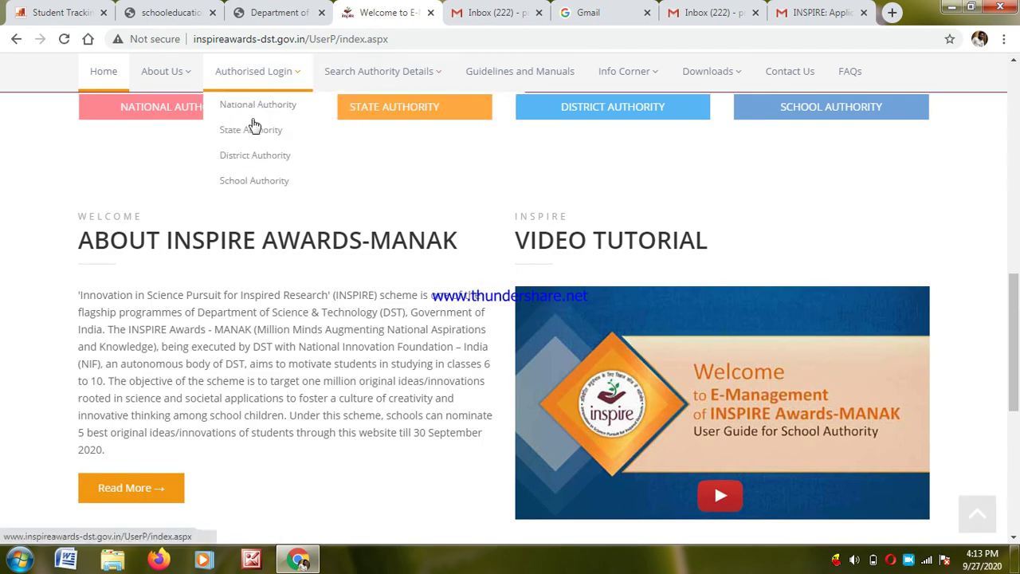
{"action": "left_click", "coordinate": [246, 183]}
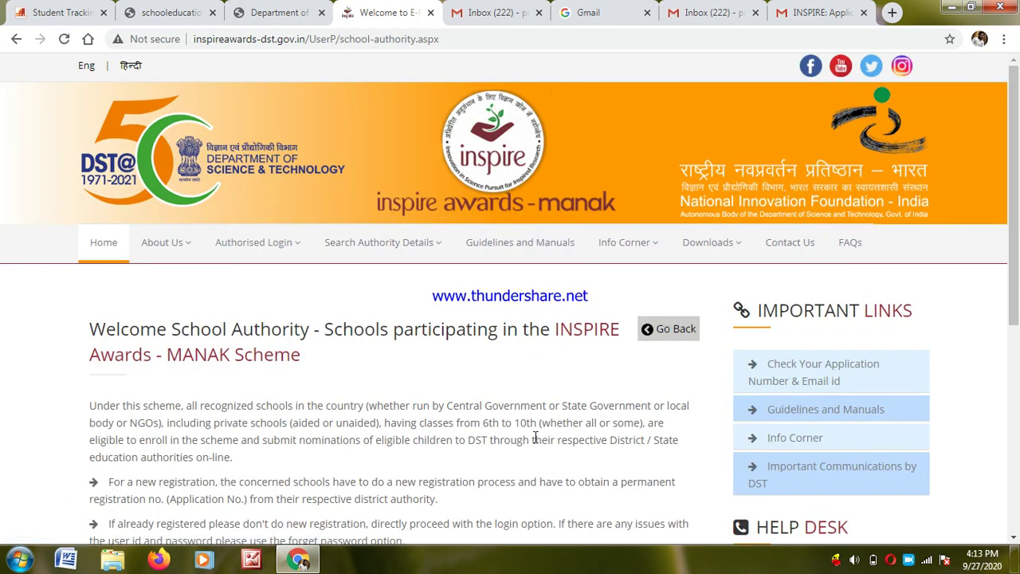
{"action": "scroll", "coordinate": [1016, 523], "scroll_direction": "down", "scroll_amount": 5}
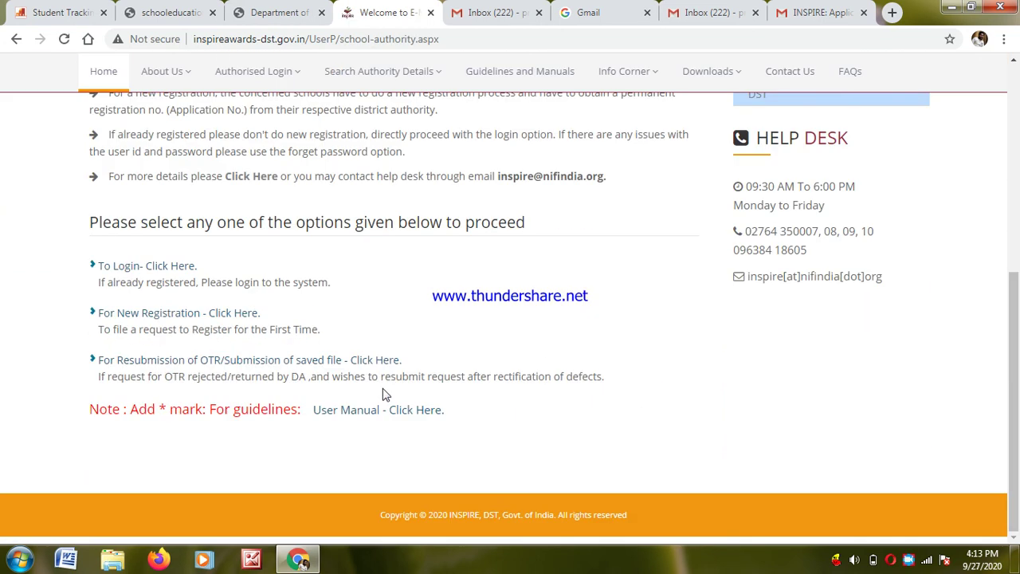
{"action": "left_click", "coordinate": [146, 269]}
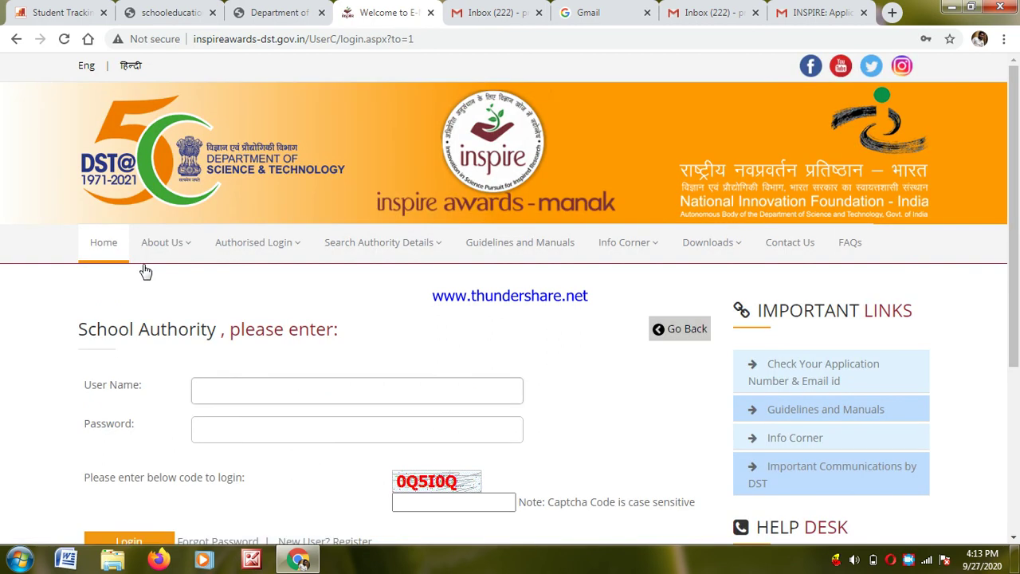
- Log in with the saved school credentials and the captcha code
{"action": "left_click", "coordinate": [214, 392]}
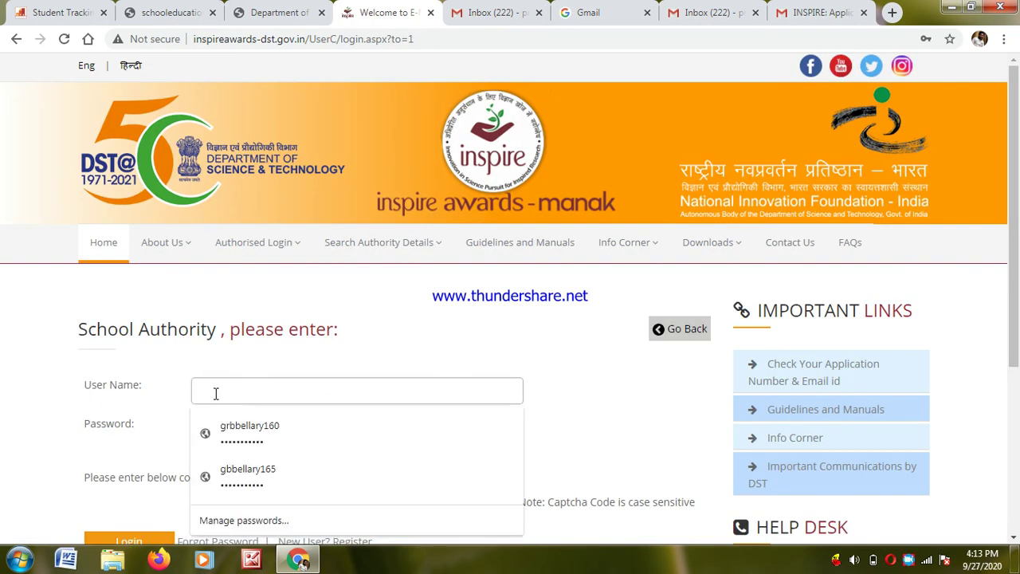
{"action": "left_click", "coordinate": [229, 430]}
{"action": "left_click", "coordinate": [431, 502]}
{"action": "type", "text": "0Q5I"}
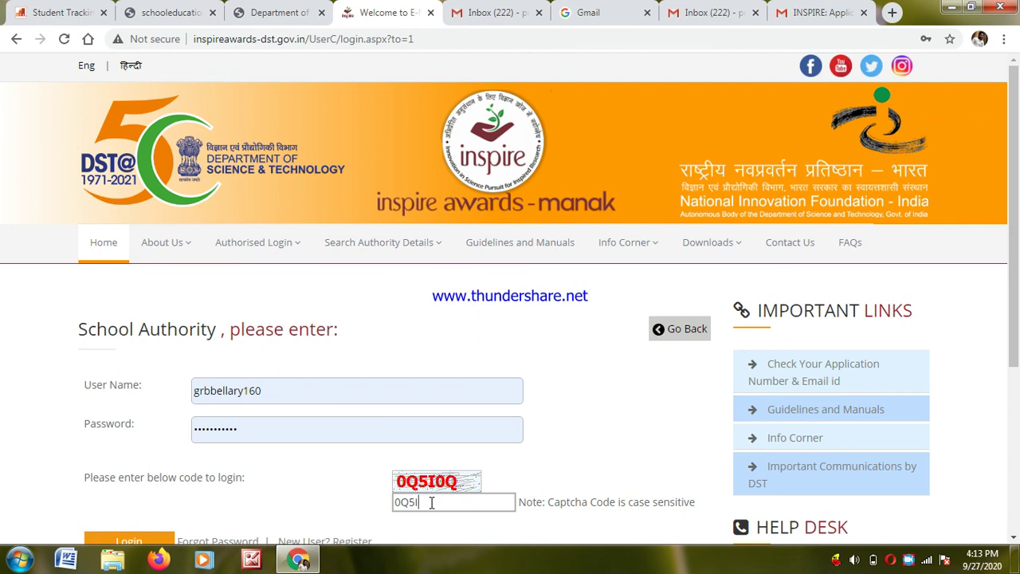
{"action": "type", "text": "0Q"}
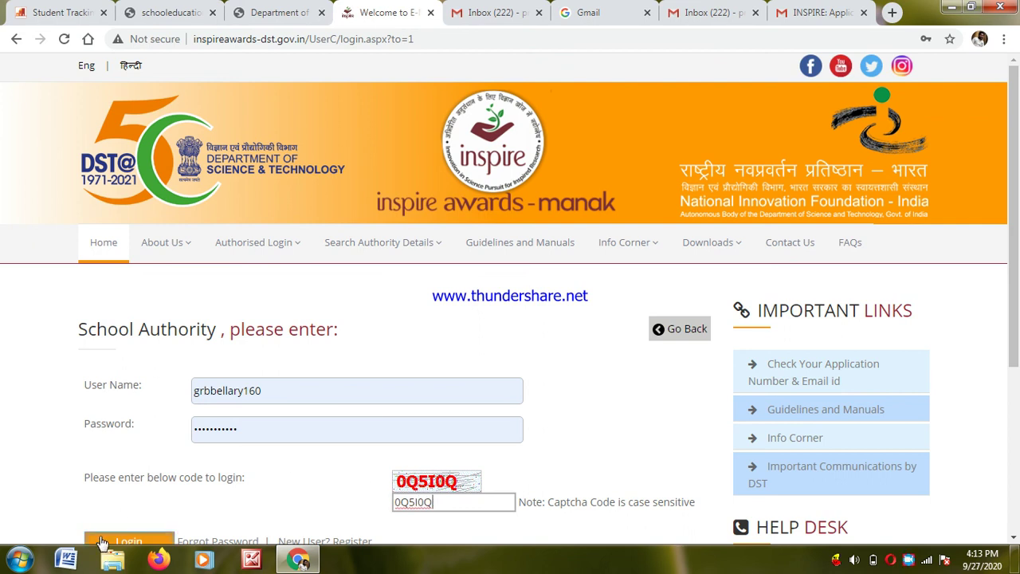
{"action": "left_click", "coordinate": [126, 543]}
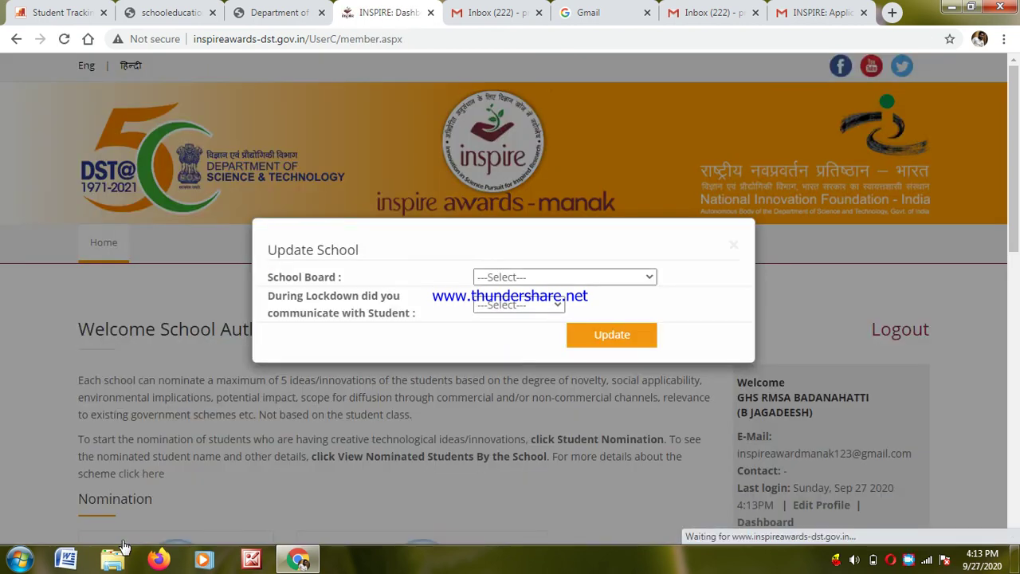
- Dismiss Update School, then in Students Nomination answer Yes with 2 Idea Competition participants and save
{"action": "left_click", "coordinate": [735, 247]}
{"action": "scroll", "coordinate": [1014, 533], "scroll_direction": "down", "scroll_amount": 5}
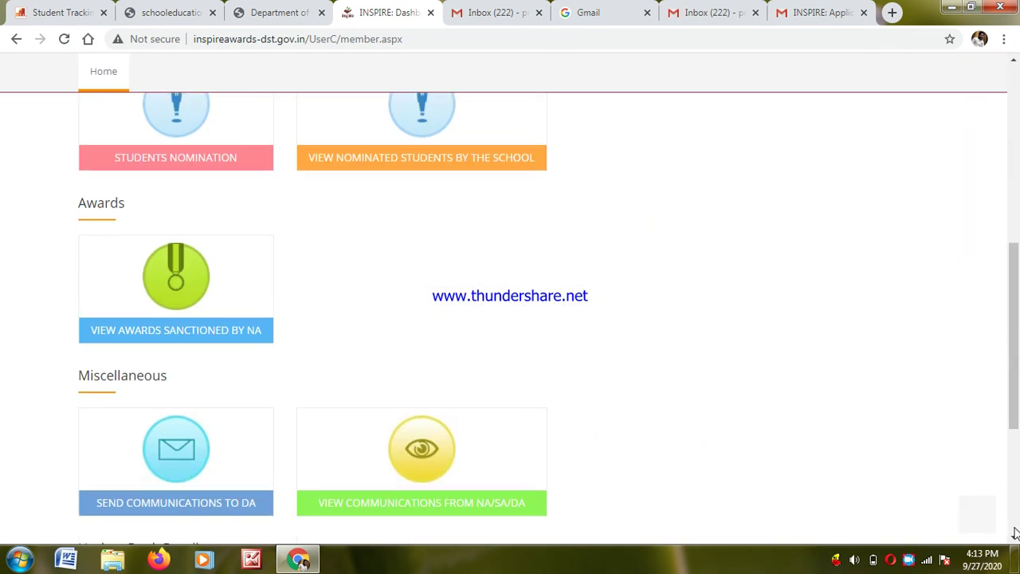
{"action": "left_click", "coordinate": [141, 150]}
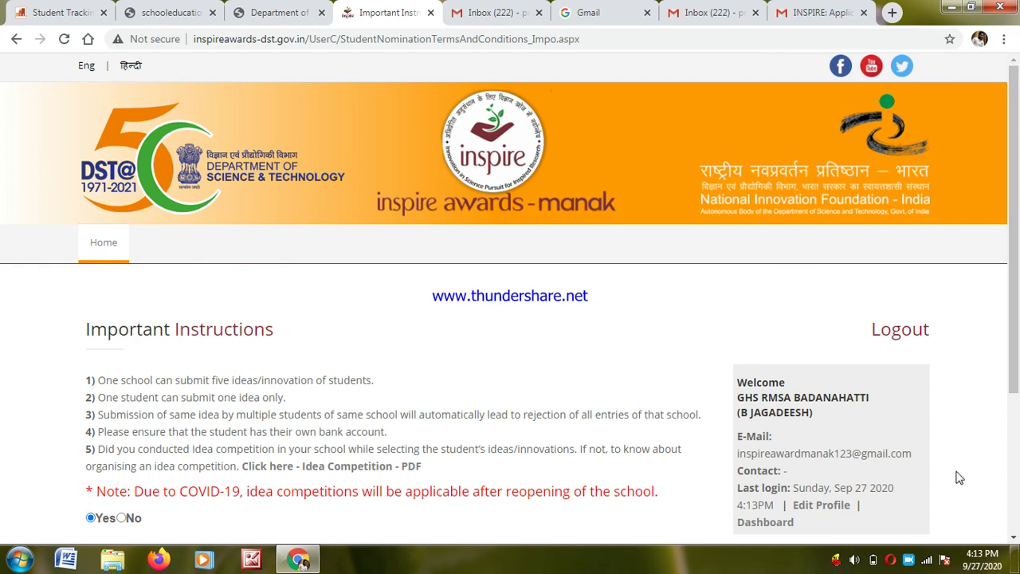
{"action": "left_click", "coordinate": [1016, 537]}
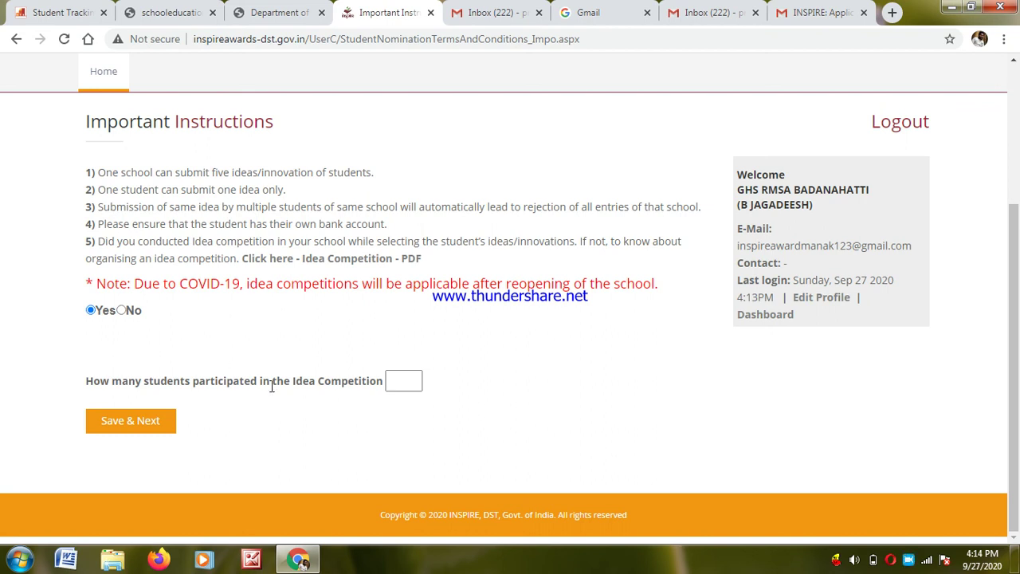
{"action": "left_click", "coordinate": [395, 380]}
{"action": "left_click", "coordinate": [145, 425]}
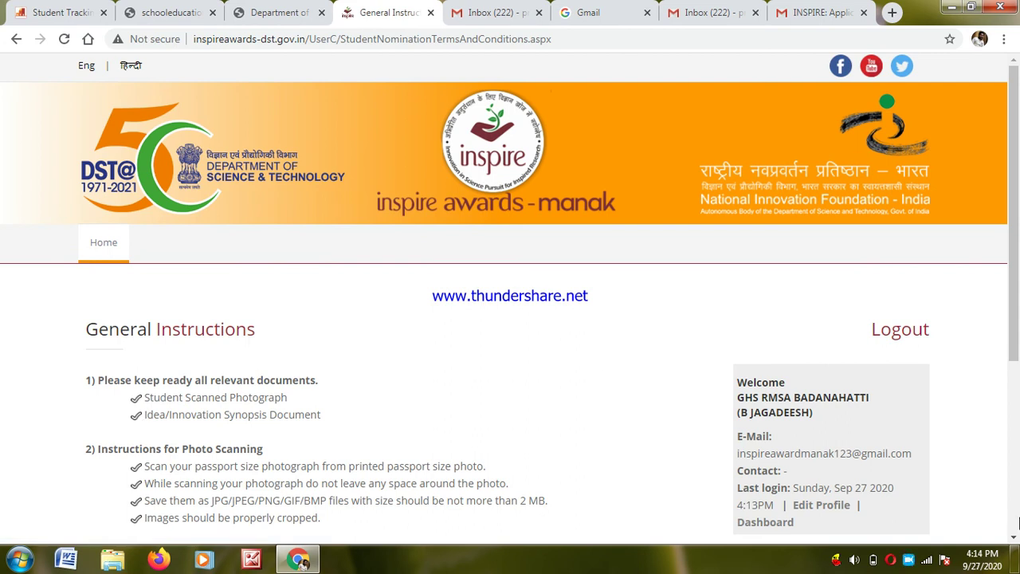
- Tick 'I have read and understood the notification given above' and continue
{"action": "left_click", "coordinate": [1014, 539]}
{"action": "scroll", "coordinate": [1014, 539], "scroll_direction": "down", "scroll_amount": 3}
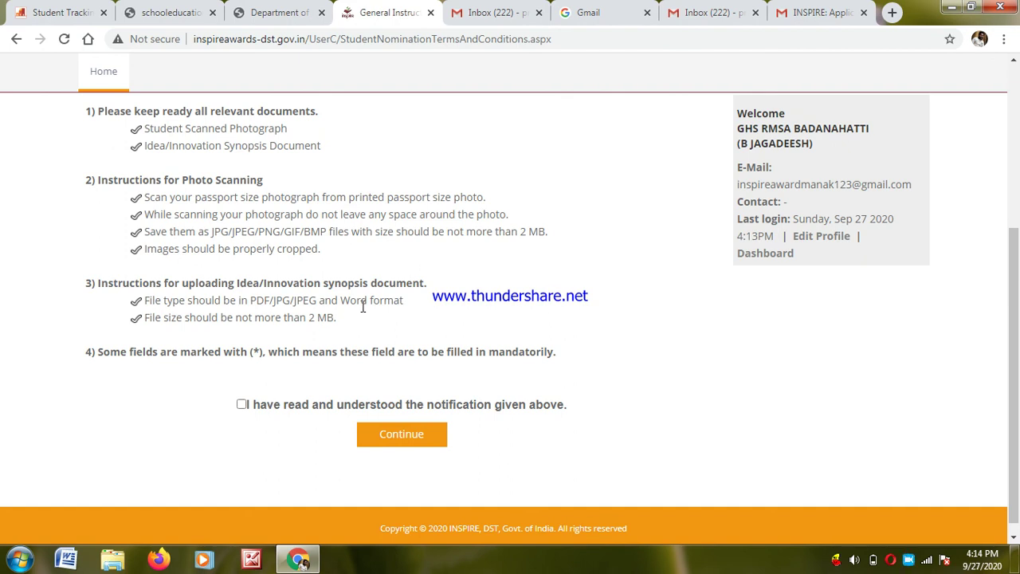
{"action": "left_click", "coordinate": [243, 405]}
{"action": "left_click", "coordinate": [396, 438]}
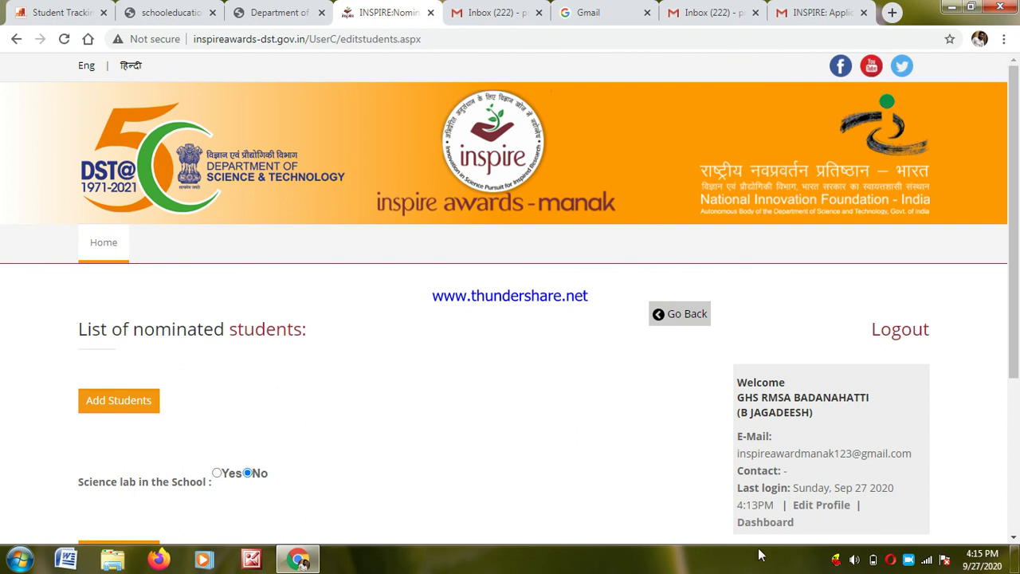
- Add a new student and step through the Student, Father and Mother name fields
{"action": "left_click", "coordinate": [1014, 539]}
{"action": "scroll", "coordinate": [1015, 540], "scroll_direction": "down", "scroll_amount": 3}
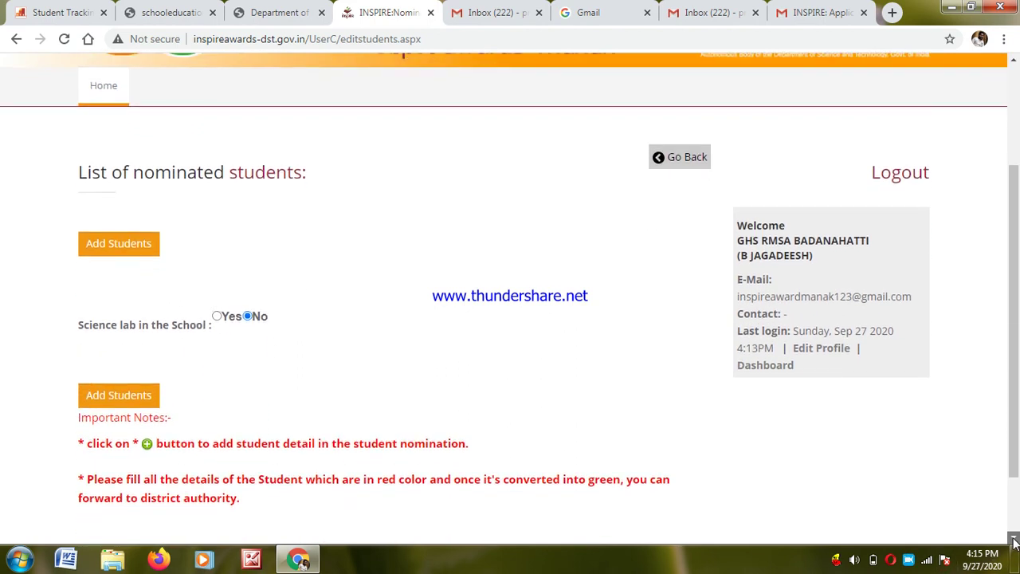
{"action": "left_click", "coordinate": [127, 172]}
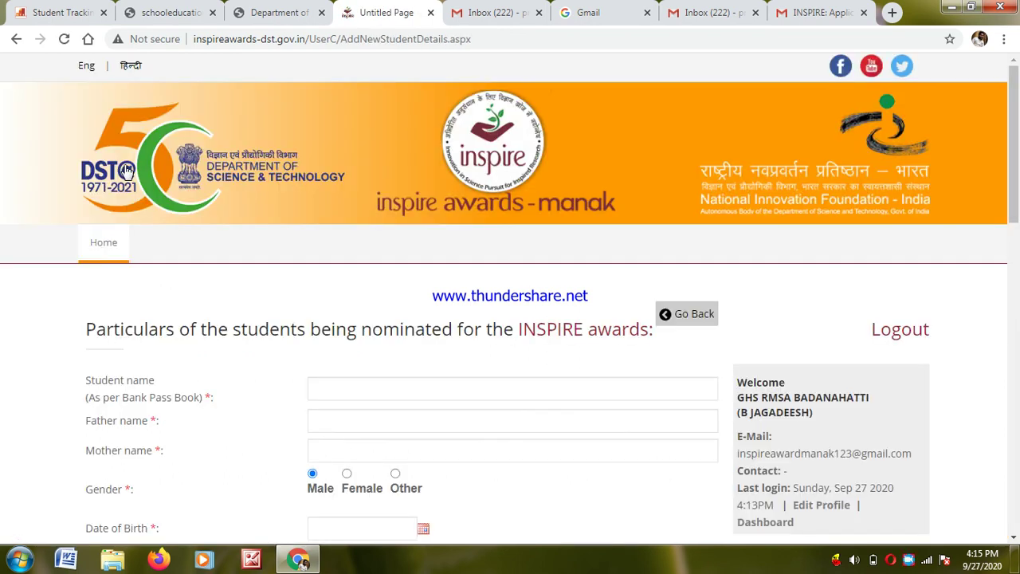
{"action": "left_click", "coordinate": [346, 388]}
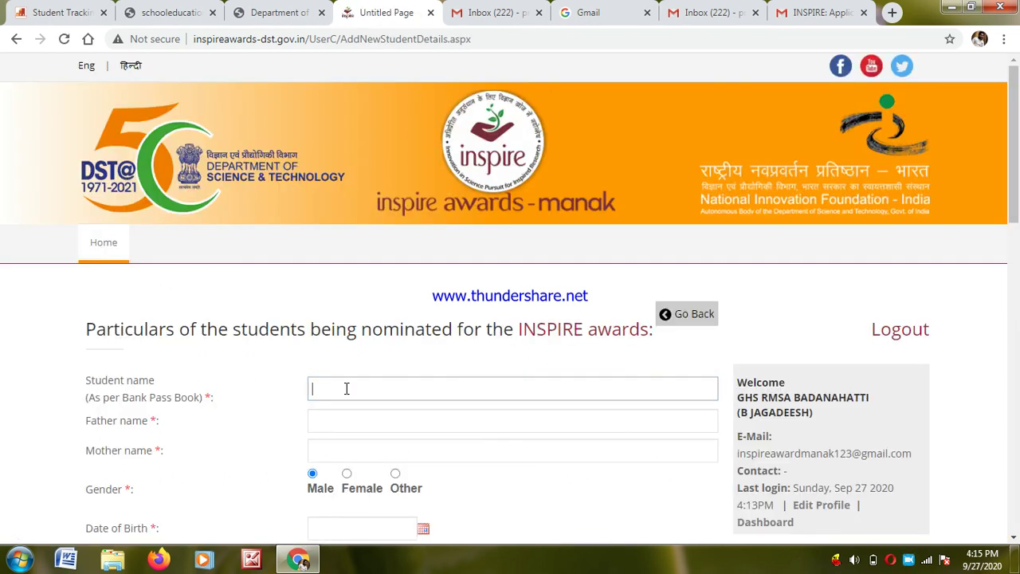
{"action": "left_click", "coordinate": [344, 420]}
{"action": "left_click", "coordinate": [331, 451]}
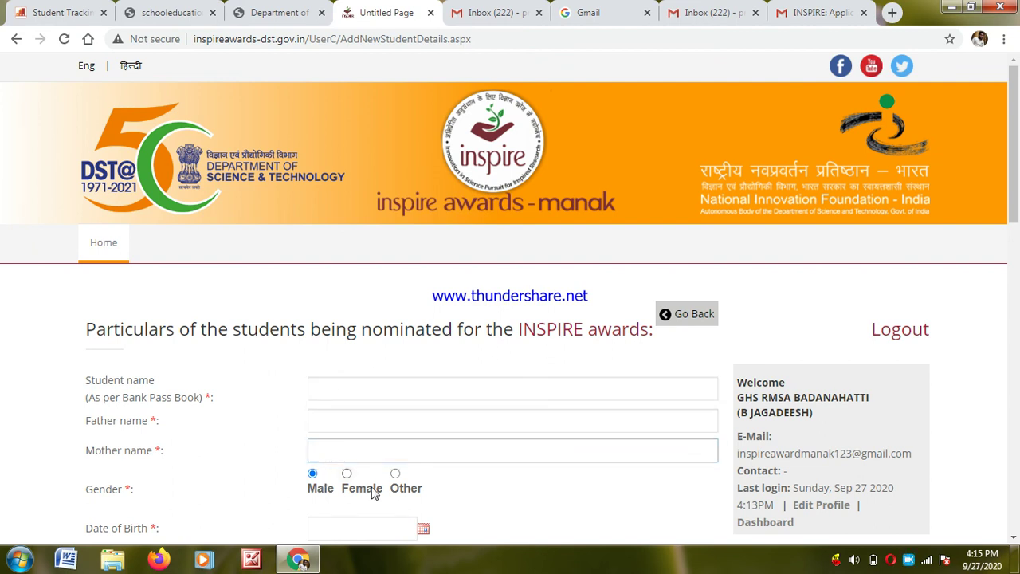
{"action": "left_click", "coordinate": [1015, 539]}
{"action": "scroll", "coordinate": [1015, 539], "scroll_direction": "down", "scroll_amount": 4}
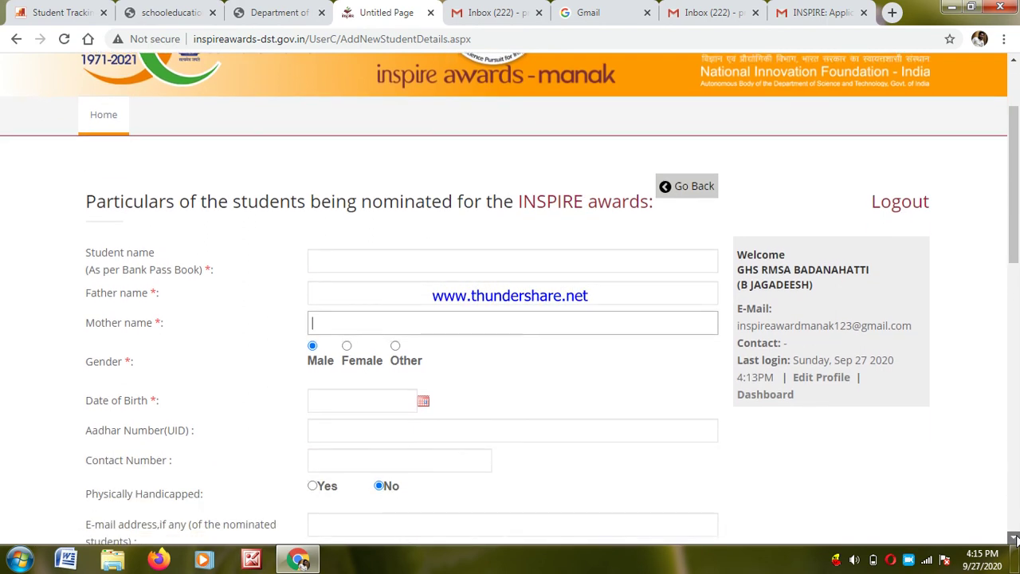
- Open the Date of Birth calendar and page the year list back to 1999
{"action": "left_click", "coordinate": [363, 163]}
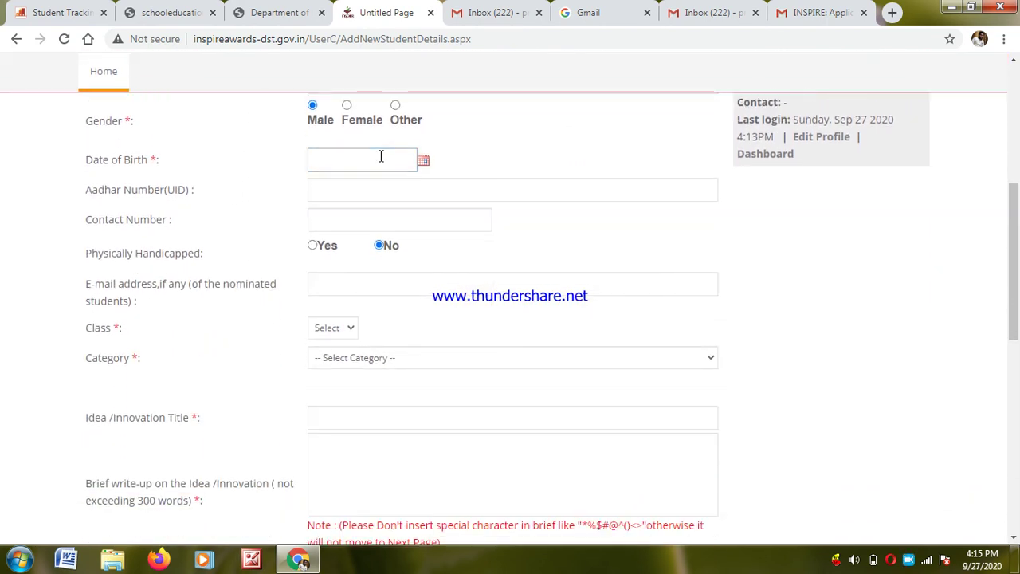
{"action": "left_click", "coordinate": [423, 162]}
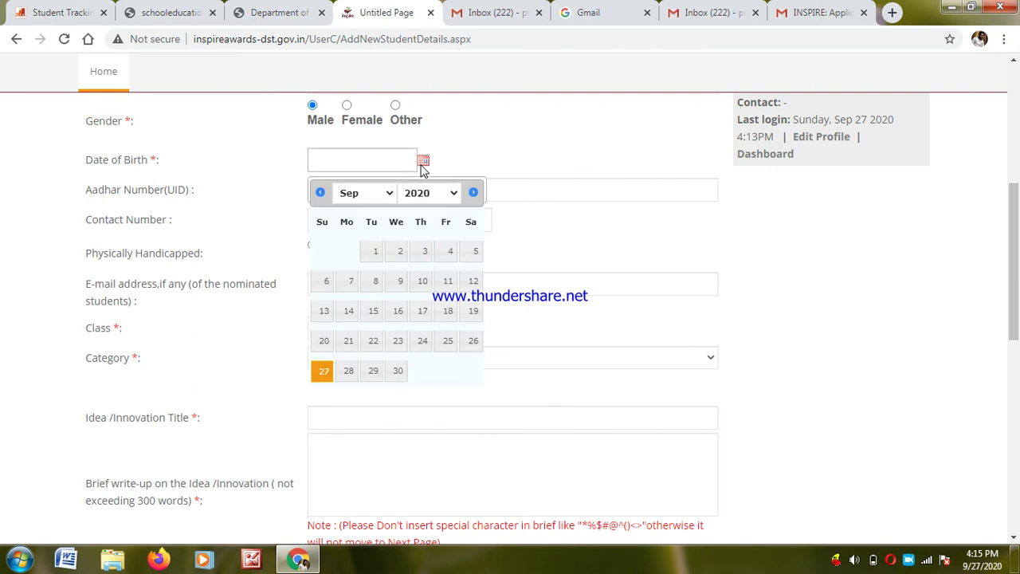
{"action": "left_click", "coordinate": [454, 194]}
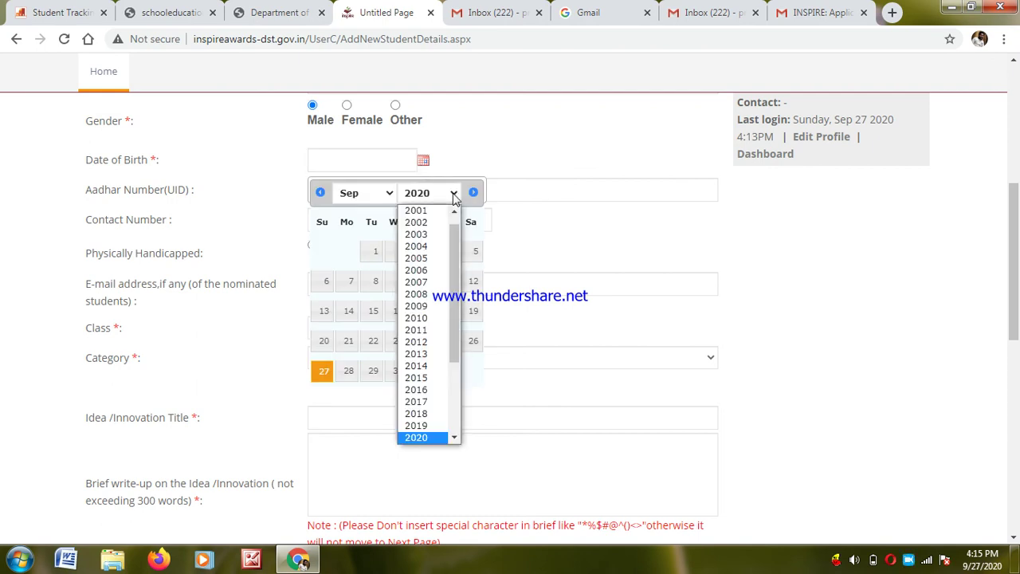
{"action": "left_click", "coordinate": [416, 389]}
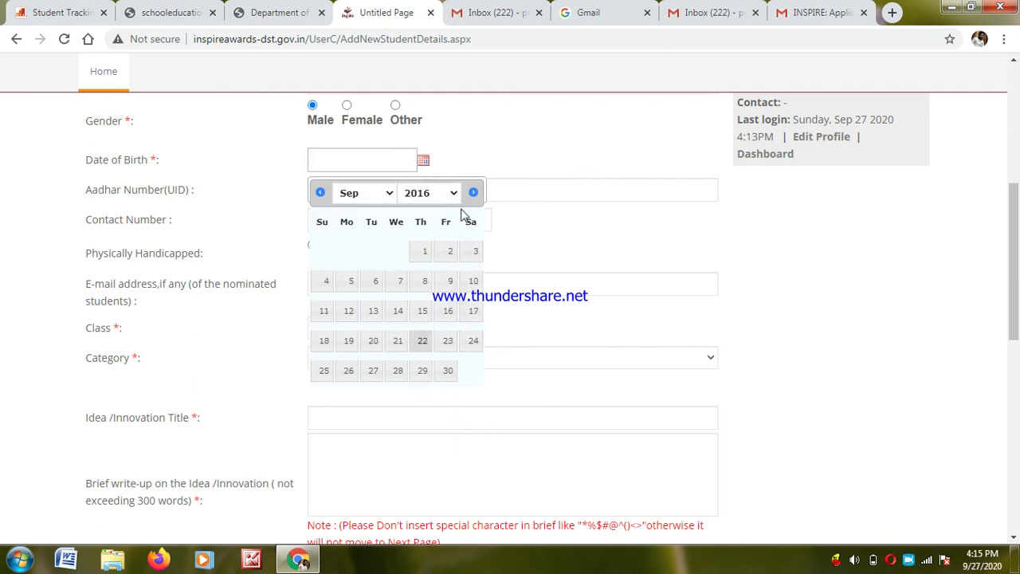
{"action": "left_click", "coordinate": [454, 194]}
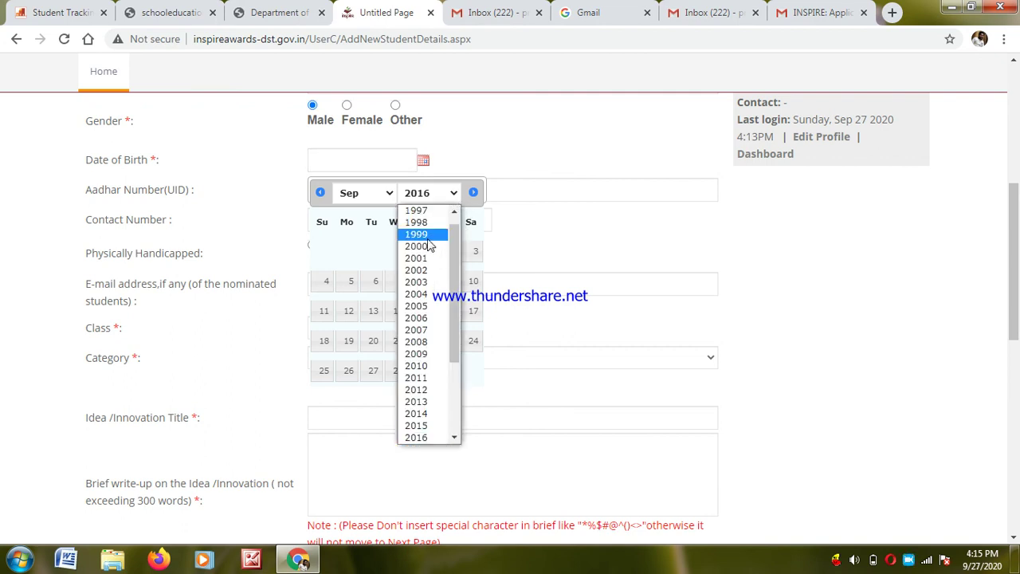
{"action": "left_click", "coordinate": [427, 240]}
- Pick year 2004, month July and day 14 as the birth date
{"action": "left_click", "coordinate": [454, 194]}
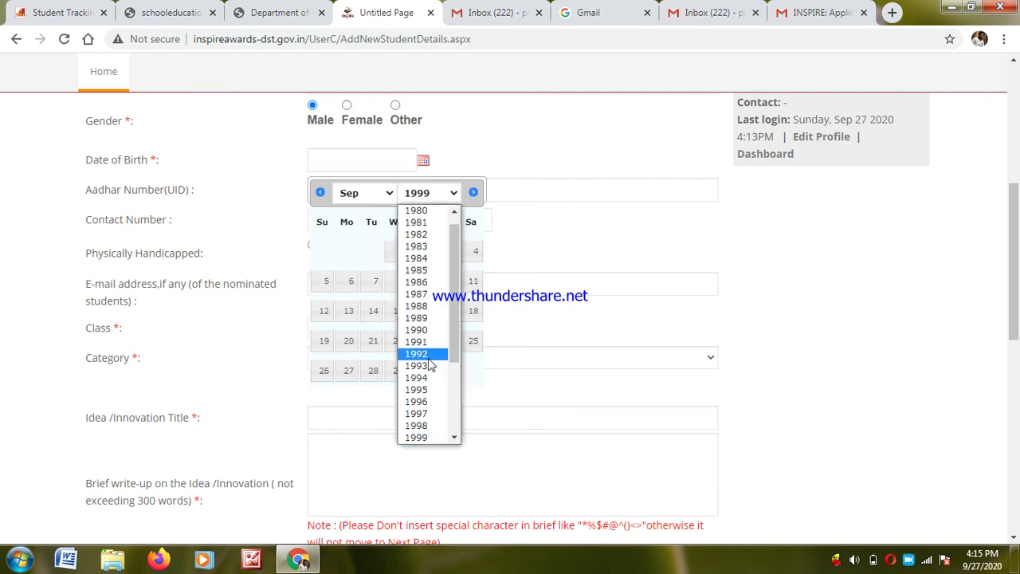
{"action": "left_click", "coordinate": [455, 439]}
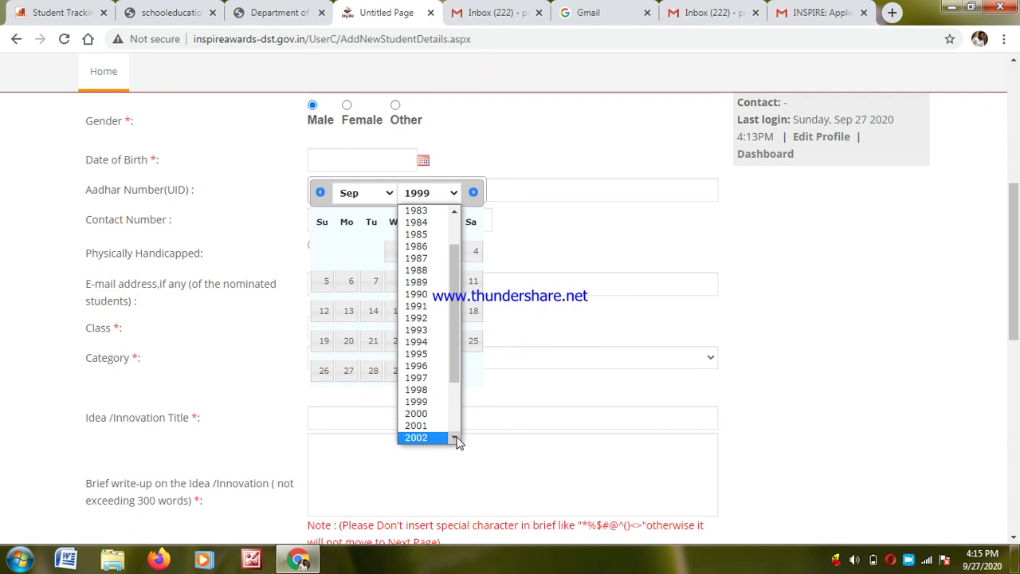
{"action": "left_click", "coordinate": [455, 439]}
{"action": "left_click", "coordinate": [426, 435]}
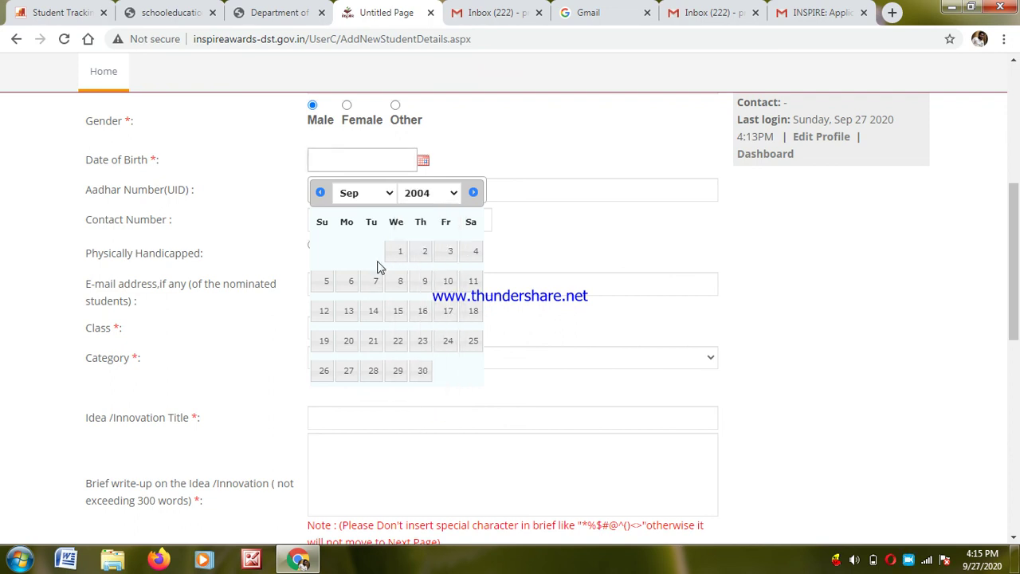
{"action": "left_click", "coordinate": [389, 194]}
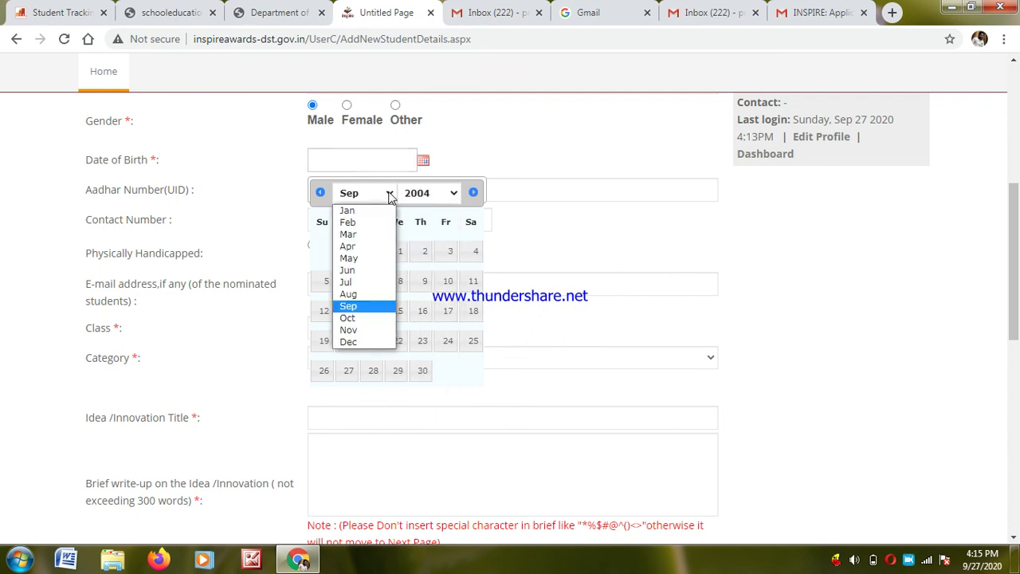
{"action": "left_click", "coordinate": [362, 283]}
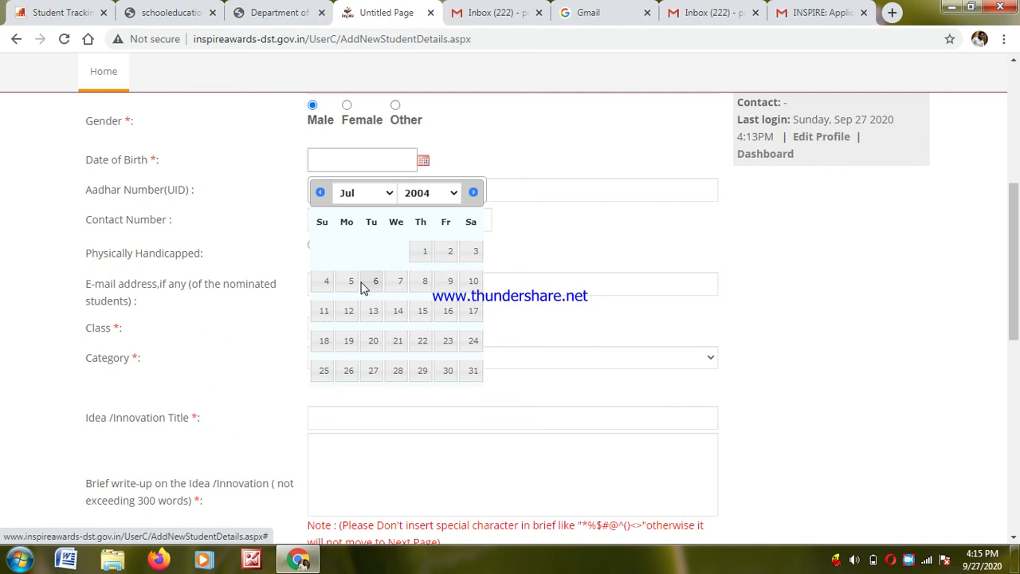
{"action": "left_click", "coordinate": [405, 313]}
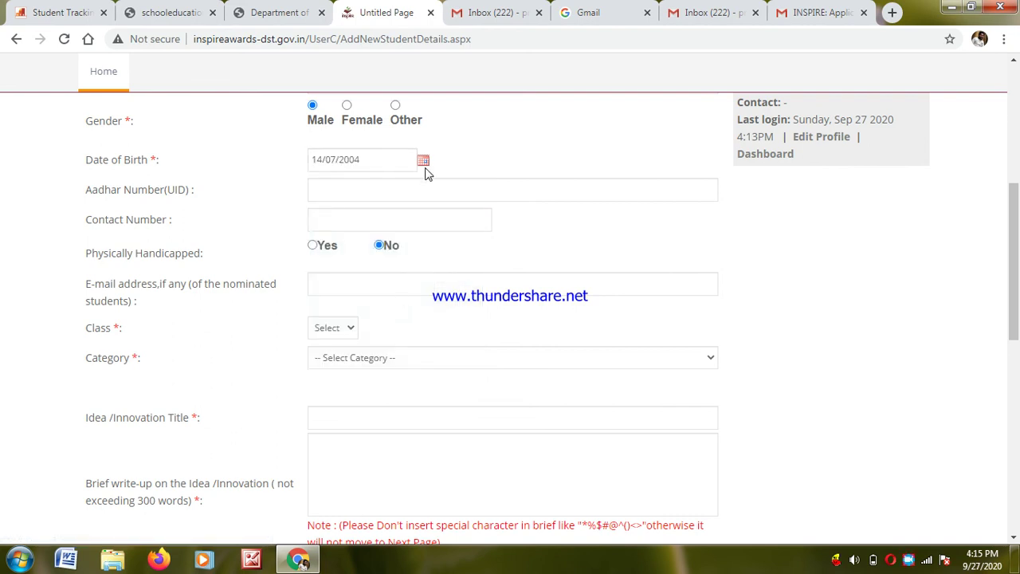
{"action": "left_click", "coordinate": [416, 194]}
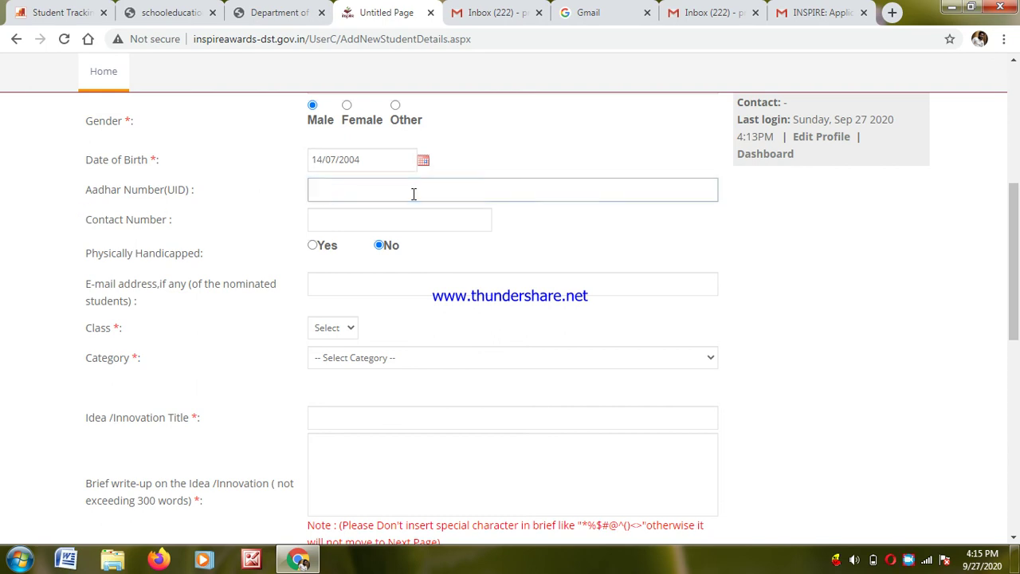
- Move past the contact and e-mail fields and set Class to 10th
{"action": "key", "text": "Tab"}
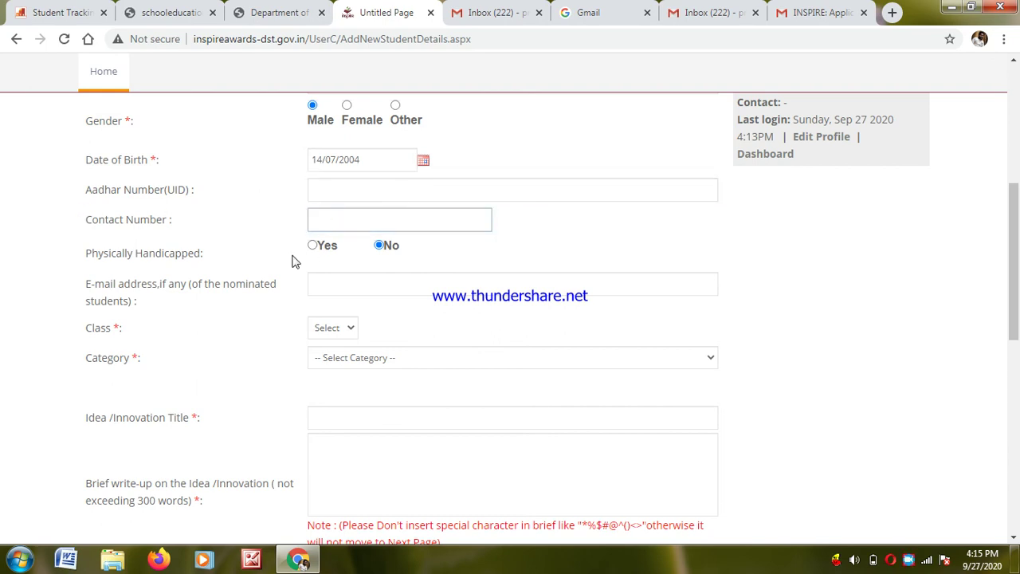
{"action": "left_click", "coordinate": [350, 294]}
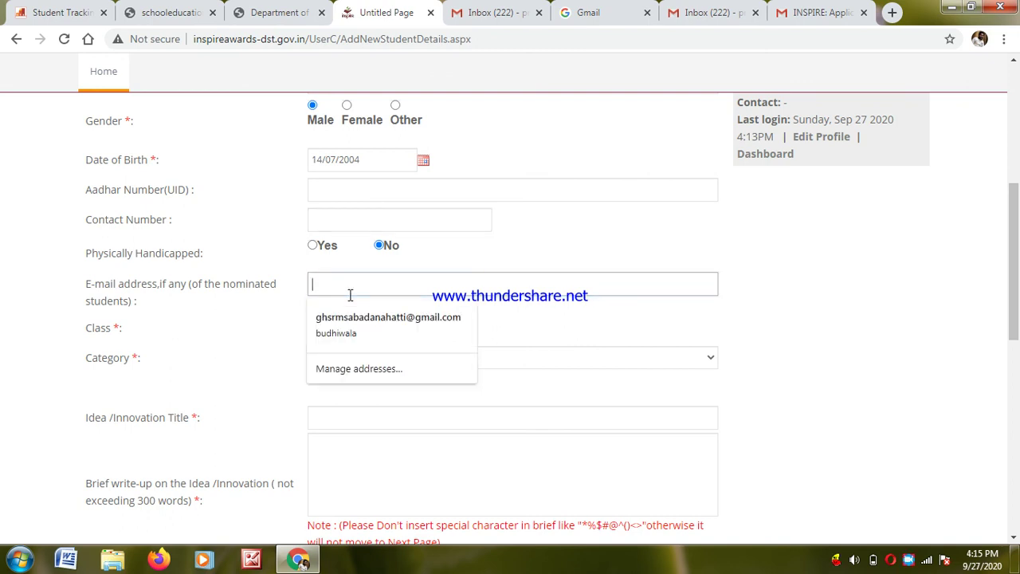
{"action": "left_click", "coordinate": [266, 335]}
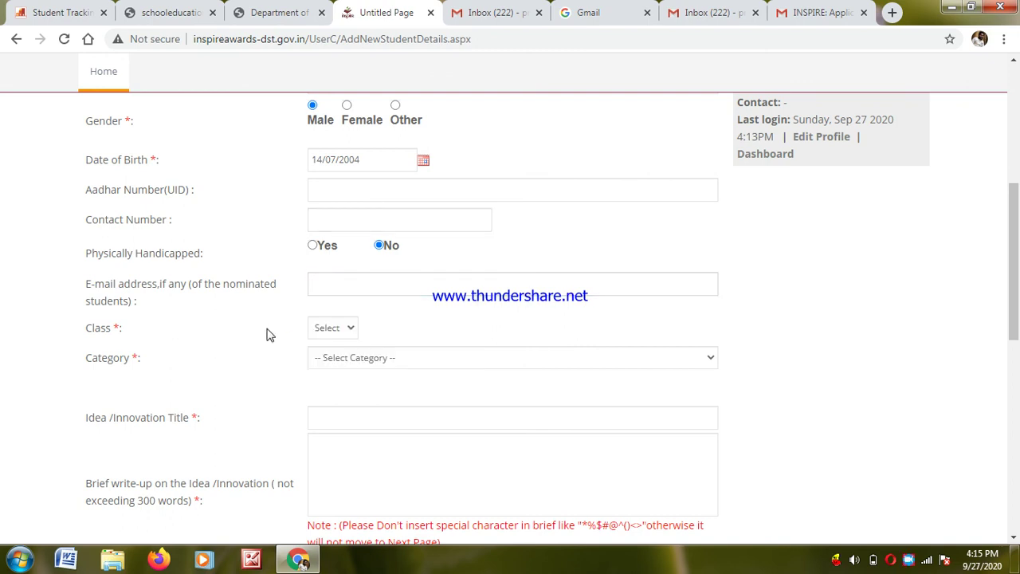
{"action": "left_click", "coordinate": [348, 328]}
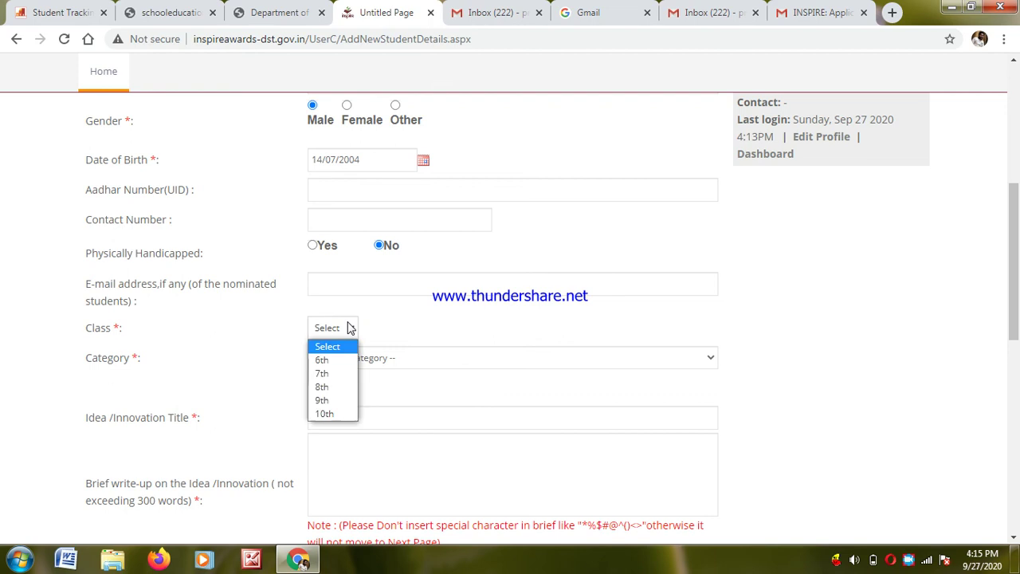
{"action": "left_click", "coordinate": [330, 413]}
{"action": "left_click", "coordinate": [328, 420]}
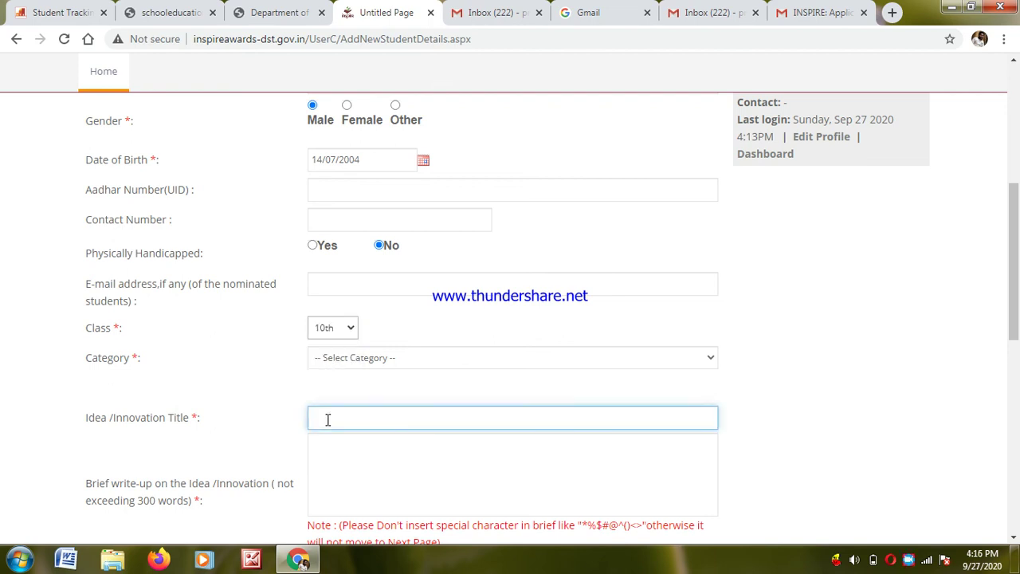
- Set Category to OBC and clear the text typed into the Idea/Innovation Title
{"action": "left_click", "coordinate": [390, 365]}
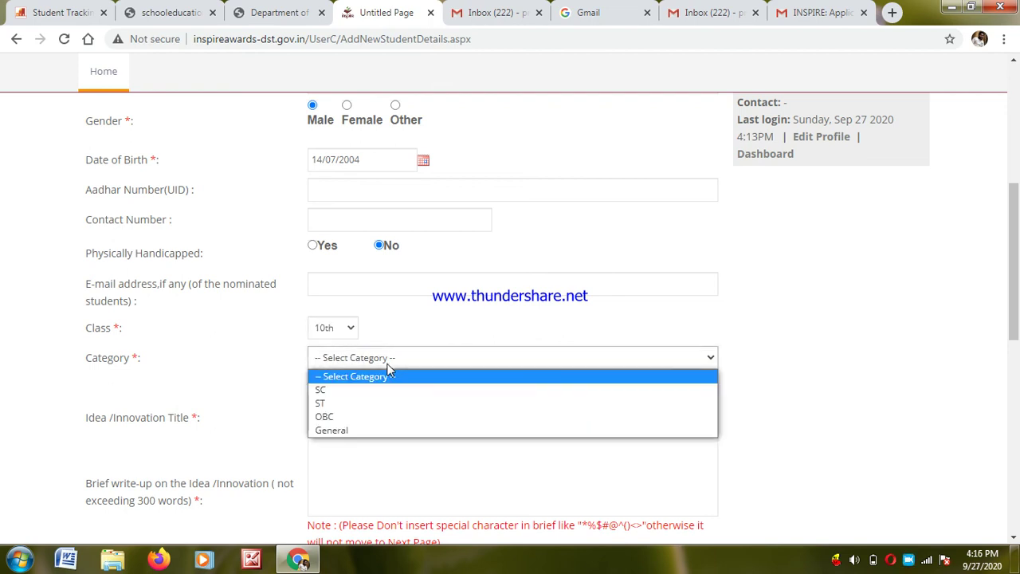
{"action": "left_click", "coordinate": [349, 416]}
{"action": "left_click", "coordinate": [348, 419]}
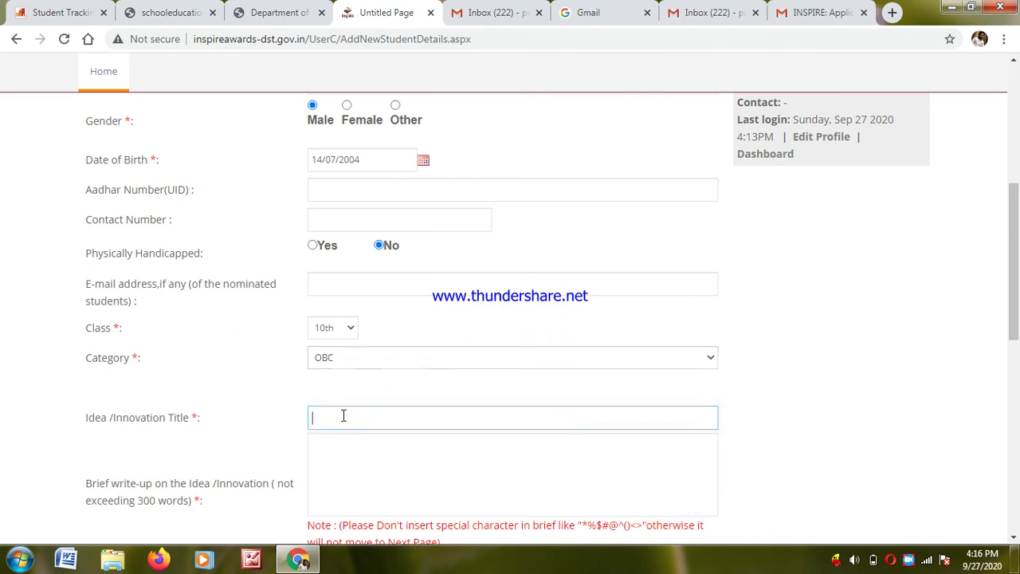
{"action": "type", "text": "KERJFNERFNERJNFELJRNG"}
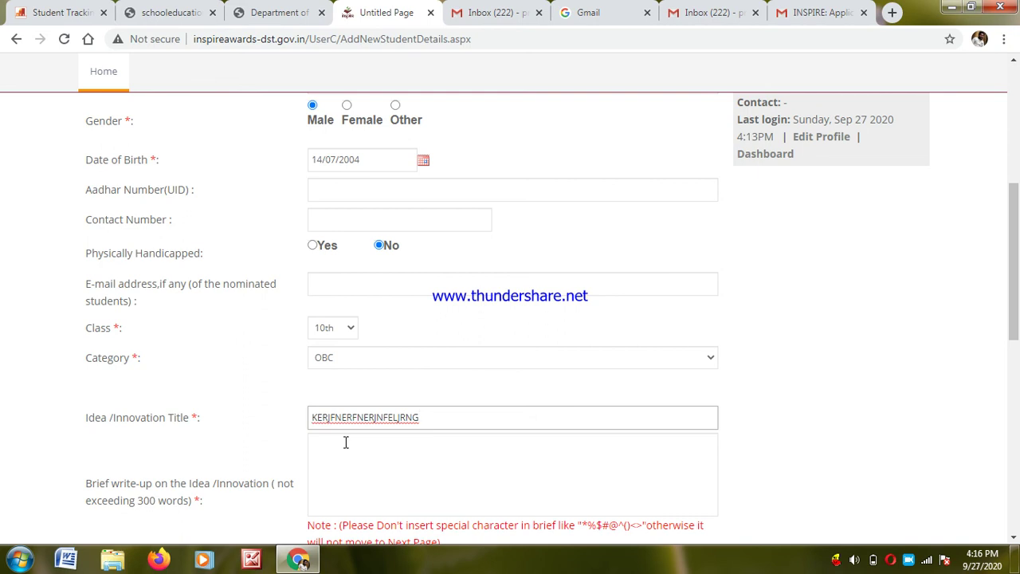
{"action": "key", "text": "BackSpace"}
{"action": "key", "text": "BackSpace"}
{"action": "key", "text": "BackSpace"}
{"action": "key", "text": "BackSpace"}
{"action": "key", "text": "BackSpace"}
{"action": "key", "text": "BackSpace"}
{"action": "key", "text": "BackSpace"}
{"action": "key", "text": "BackSpace"}
{"action": "key", "text": "BackSpace"}
{"action": "key", "text": "BackSpace"}
{"action": "key", "text": "BackSpace"}
{"action": "key", "text": "BackSpace"}
{"action": "key", "text": "BackSpace"}
{"action": "key", "text": "BackSpace"}
{"action": "key", "text": "BackSpace"}
{"action": "key", "text": "BackSpace"}
{"action": "key", "text": "BackSpace"}
{"action": "key", "text": "BackSpace"}
{"action": "key", "text": "BackSpace"}
{"action": "key", "text": "BackSpace"}
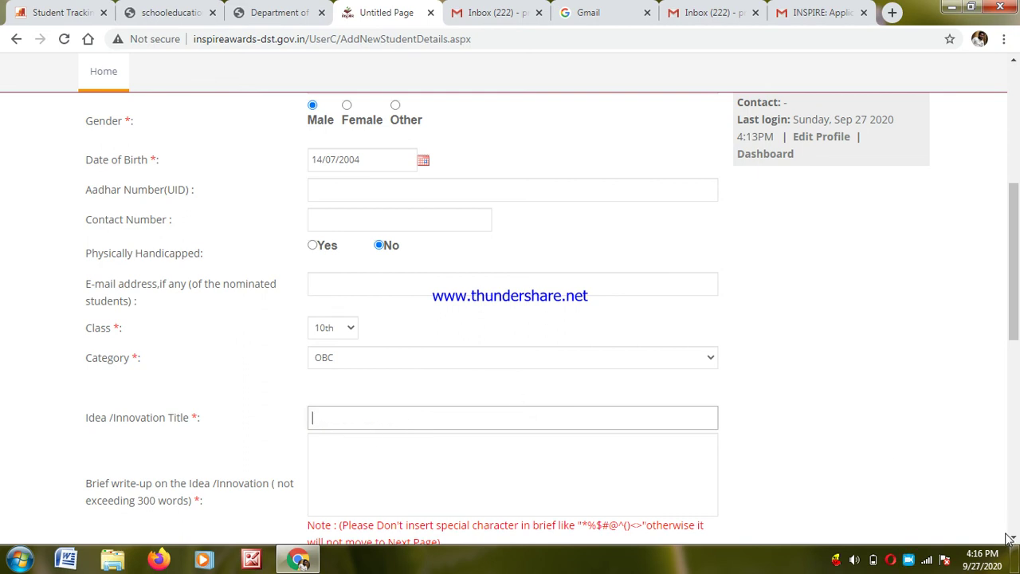
- Enter the teacher guide's name in the Teacher Guide Name field
{"action": "scroll", "coordinate": [326, 234], "scroll_direction": "down", "scroll_amount": 3}
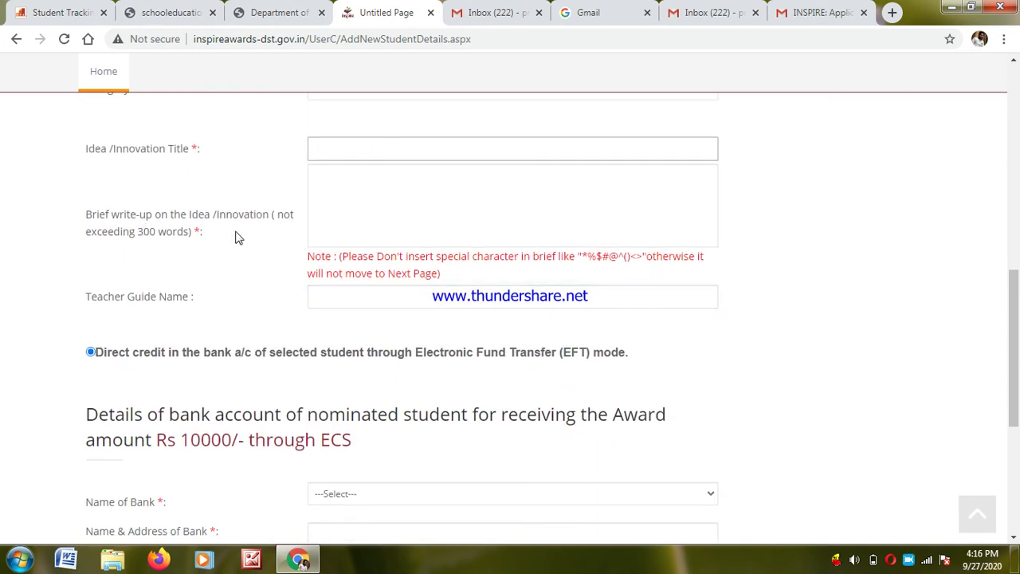
{"action": "left_click", "coordinate": [370, 201]}
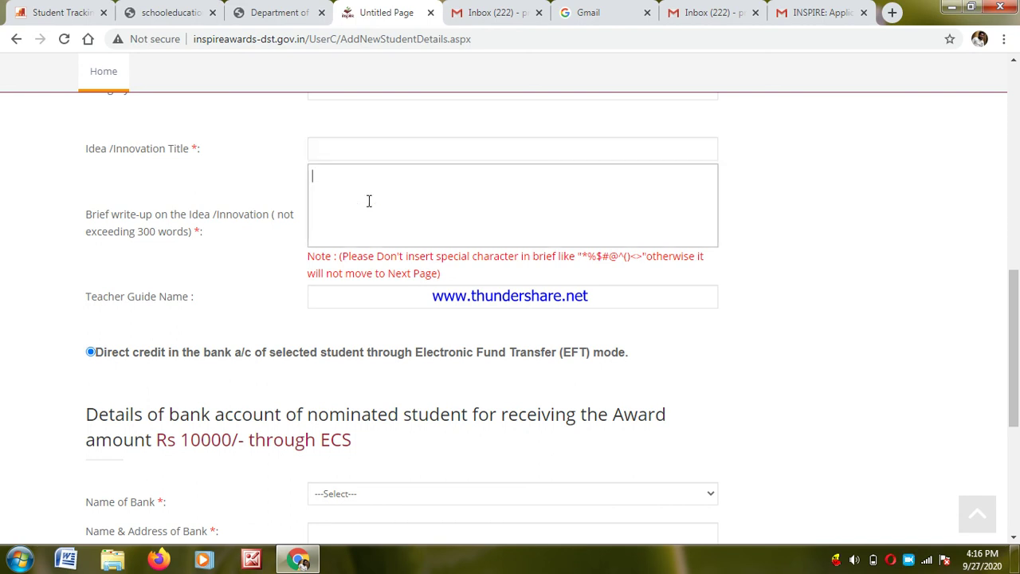
{"action": "left_click", "coordinate": [330, 296]}
{"action": "type", "text": "PRADDBDVBCL"}
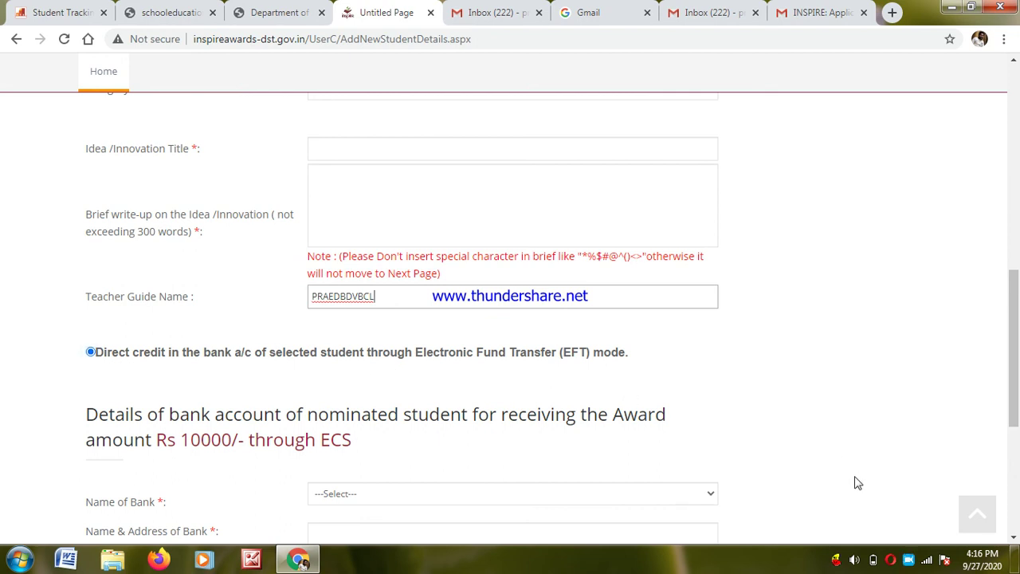
{"action": "left_click", "coordinate": [1013, 542]}
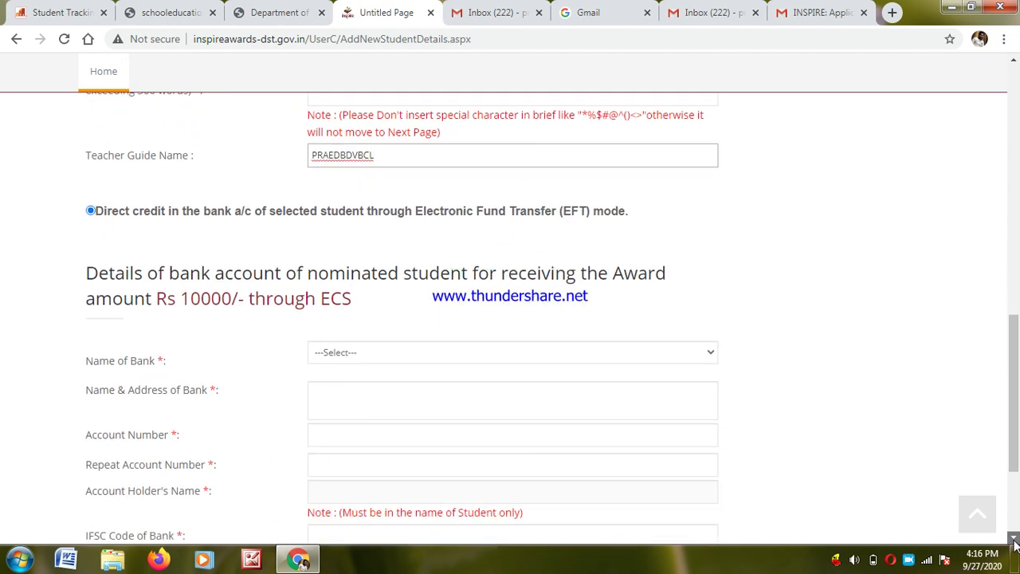
- Choose AKOLA DISTRICT CENTRAL CO-OP.BANK as the Name of Bank
{"action": "left_click", "coordinate": [547, 334]}
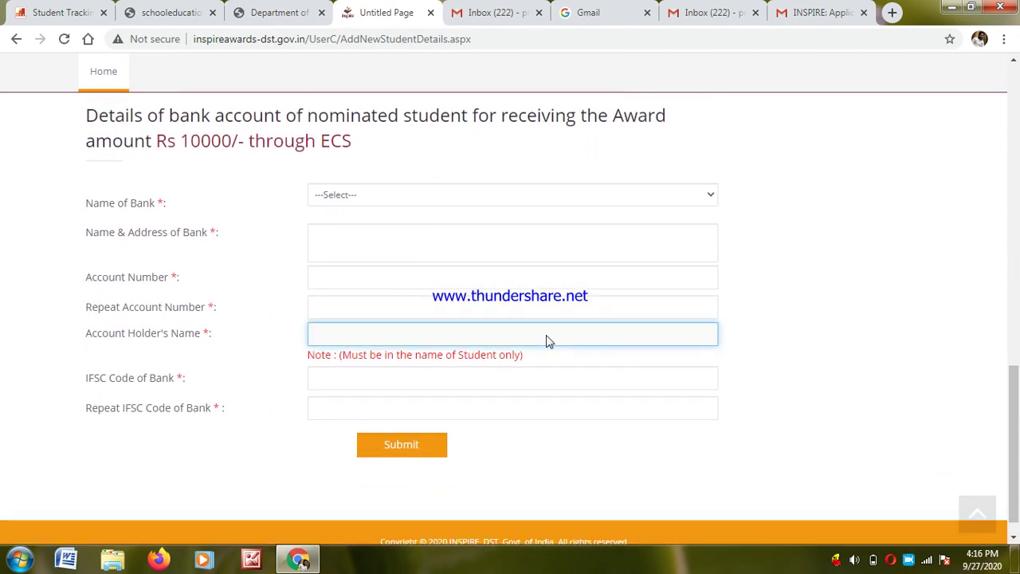
{"action": "left_click", "coordinate": [340, 196]}
{"action": "left_click", "coordinate": [339, 195]}
{"action": "left_click", "coordinate": [339, 195]}
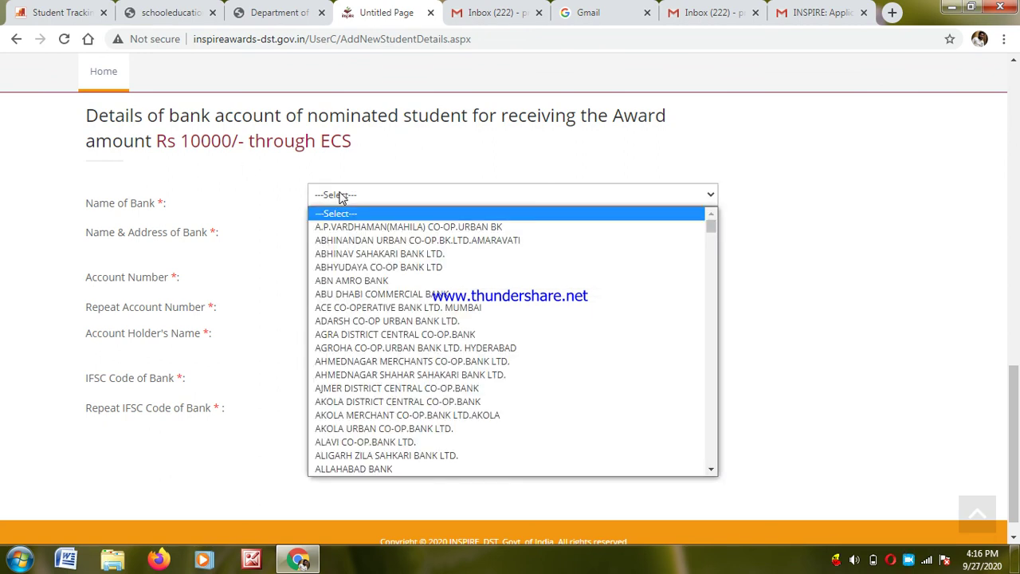
{"action": "left_click", "coordinate": [395, 402]}
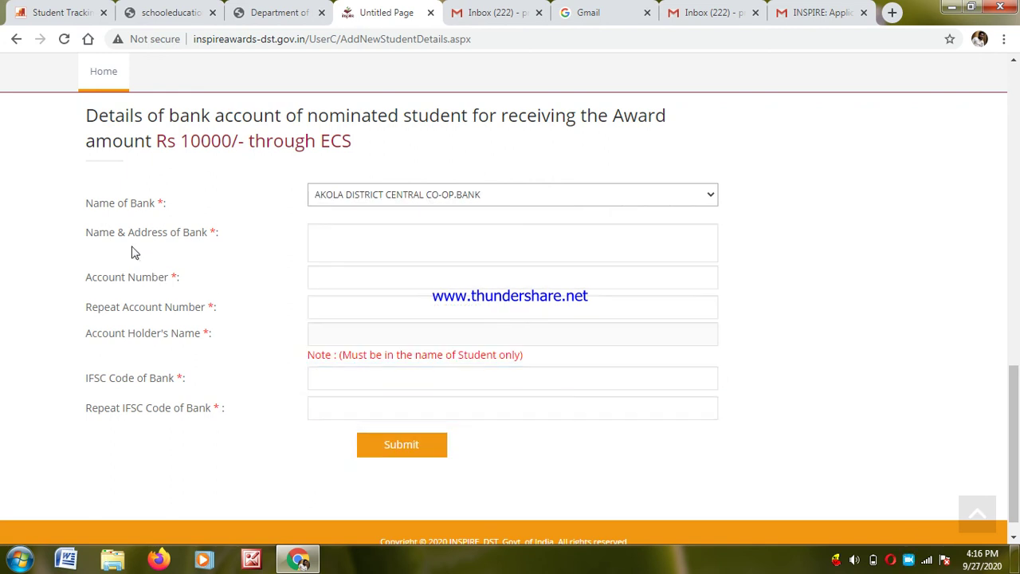
- Enter 'KNFKJNFKHBFK' as the bank name and address and 'MIHVJGF' as the IFSC code
{"action": "left_click", "coordinate": [367, 244]}
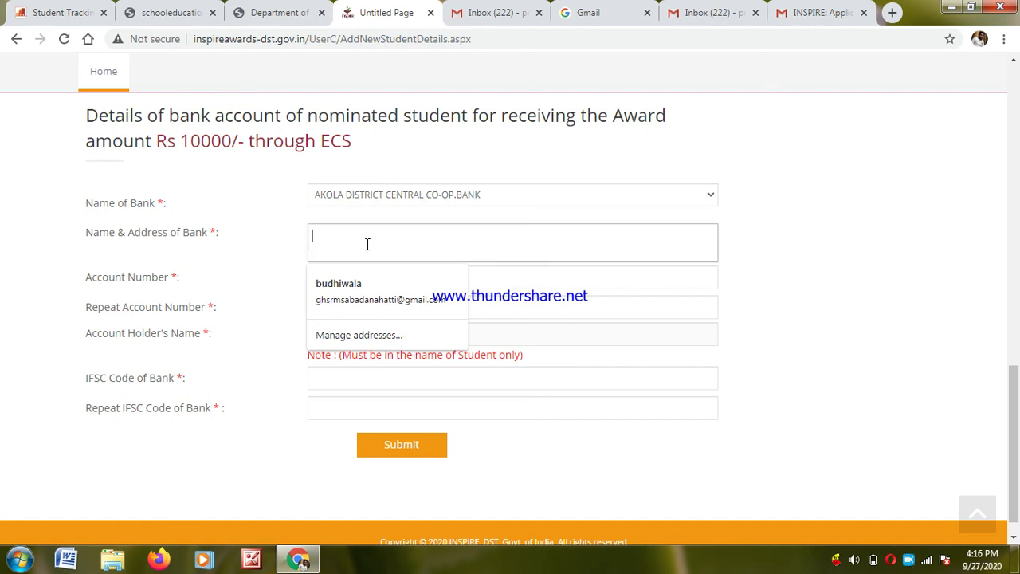
{"action": "type", "text": "KNFKJNFKHBFK"}
{"action": "left_click", "coordinate": [462, 412]}
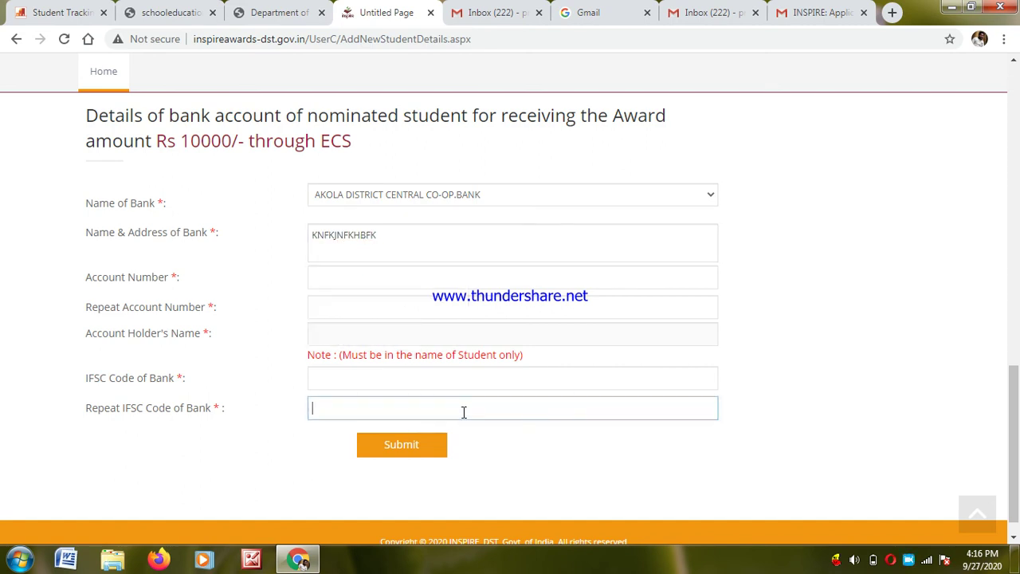
{"action": "left_click", "coordinate": [367, 269]}
{"action": "left_click", "coordinate": [377, 301]}
{"action": "left_click", "coordinate": [363, 337]}
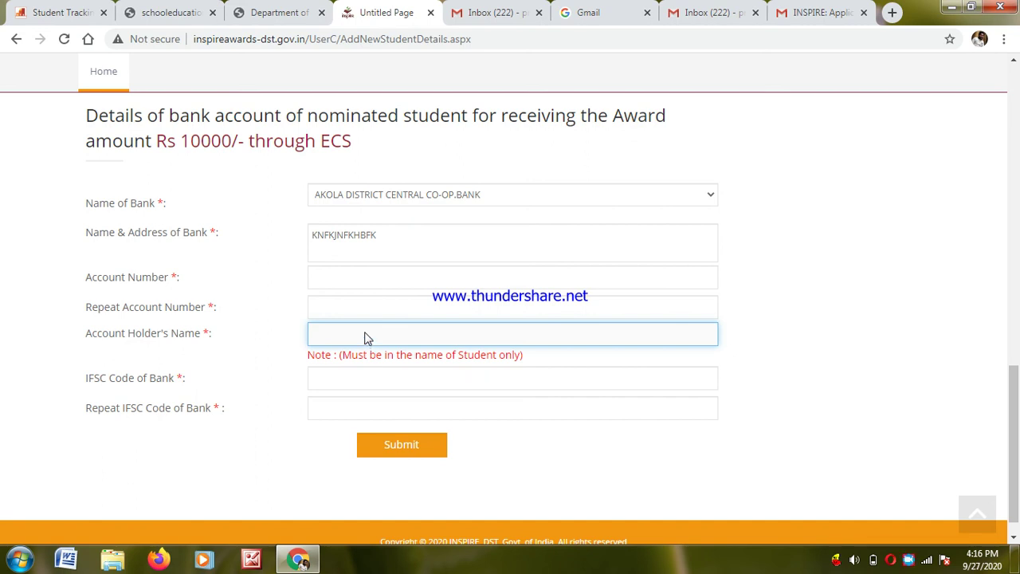
{"action": "left_click", "coordinate": [347, 375]}
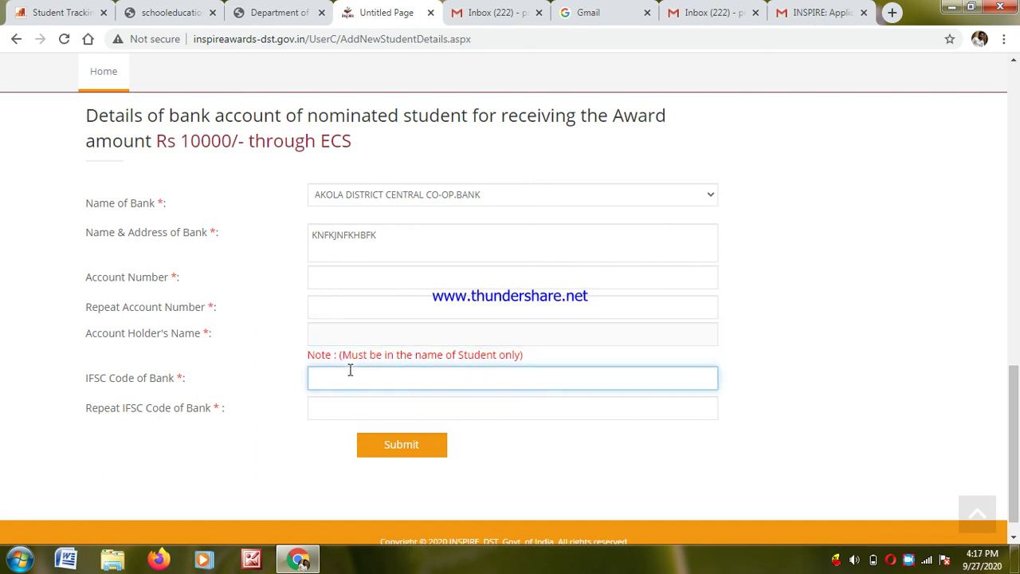
{"action": "type", "text": "MIHVJGF"}
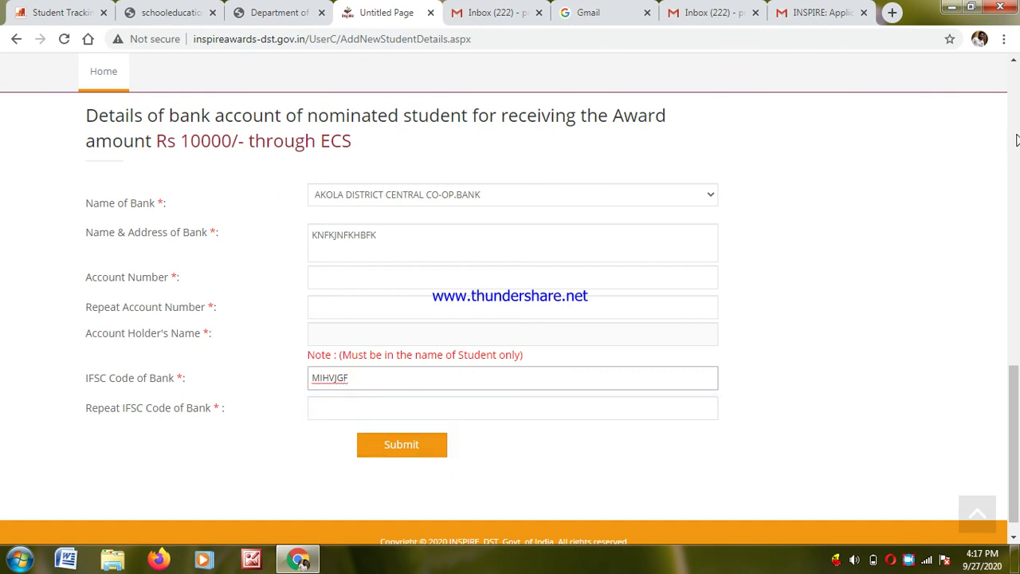
{"action": "scroll", "coordinate": [772, 529], "scroll_direction": "up", "scroll_amount": 15}
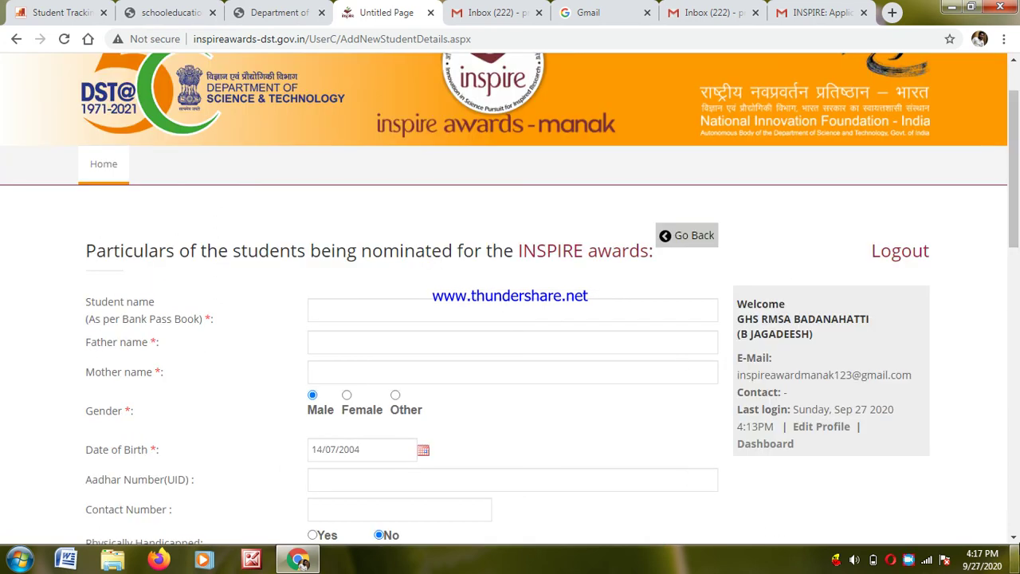
{"action": "left_click", "coordinate": [1015, 527]}
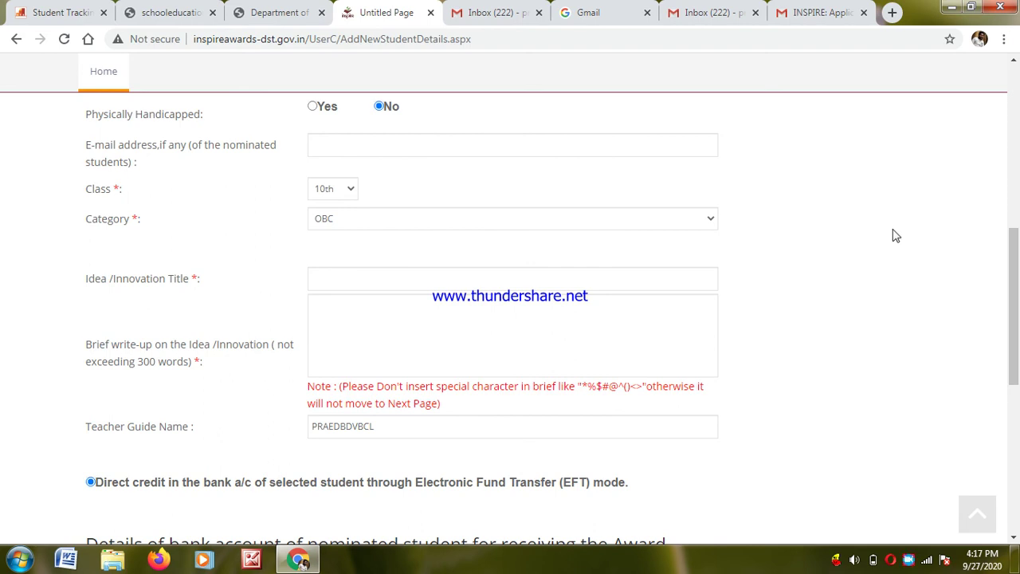
{"action": "left_click", "coordinate": [1015, 208]}
{"action": "left_click", "coordinate": [338, 380]}
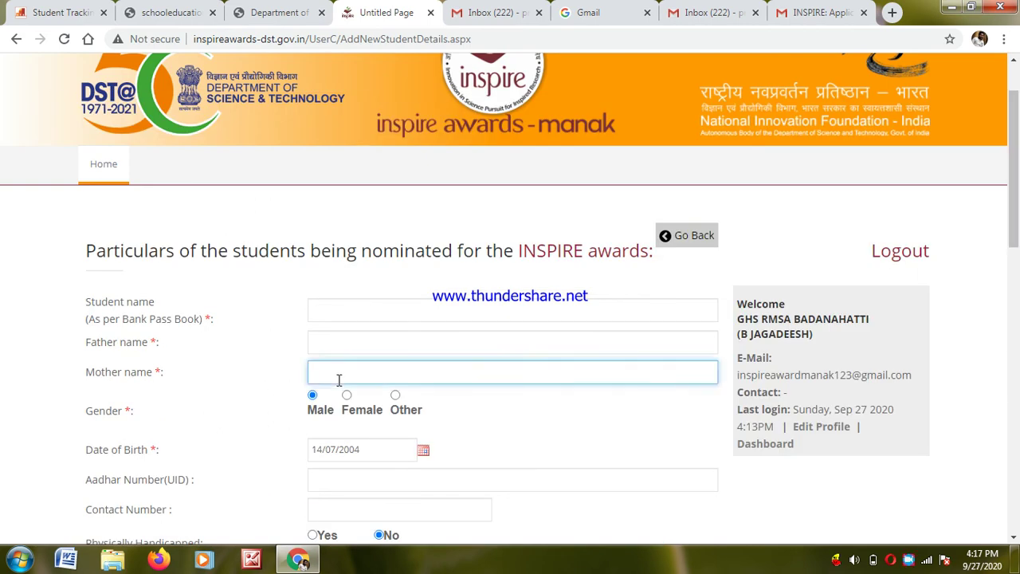
{"action": "left_click", "coordinate": [643, 472]}
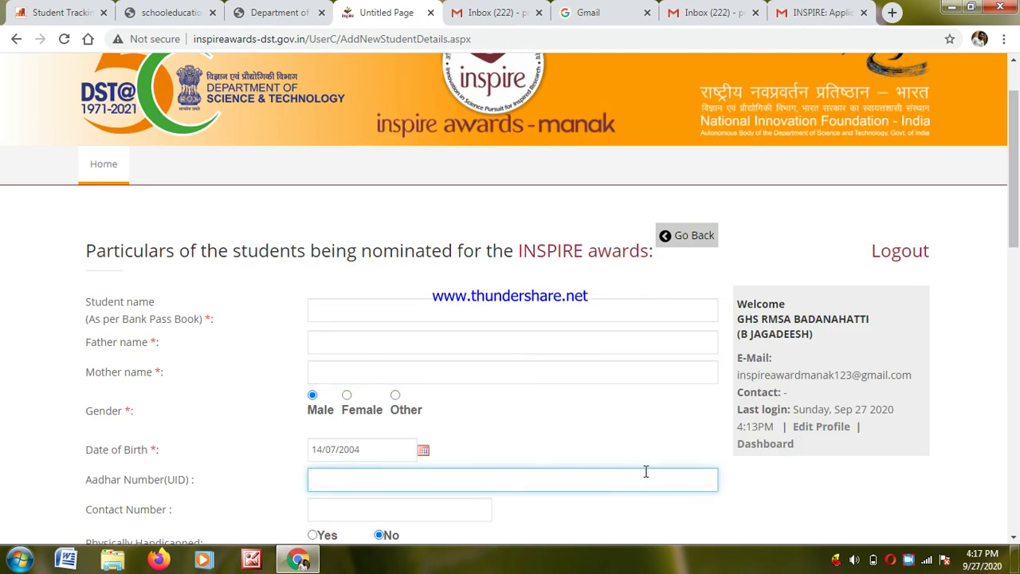
{"action": "left_click", "coordinate": [1015, 538]}
{"action": "left_click", "coordinate": [1014, 538]}
{"action": "left_click", "coordinate": [1015, 538]}
{"action": "left_click", "coordinate": [1015, 538]}
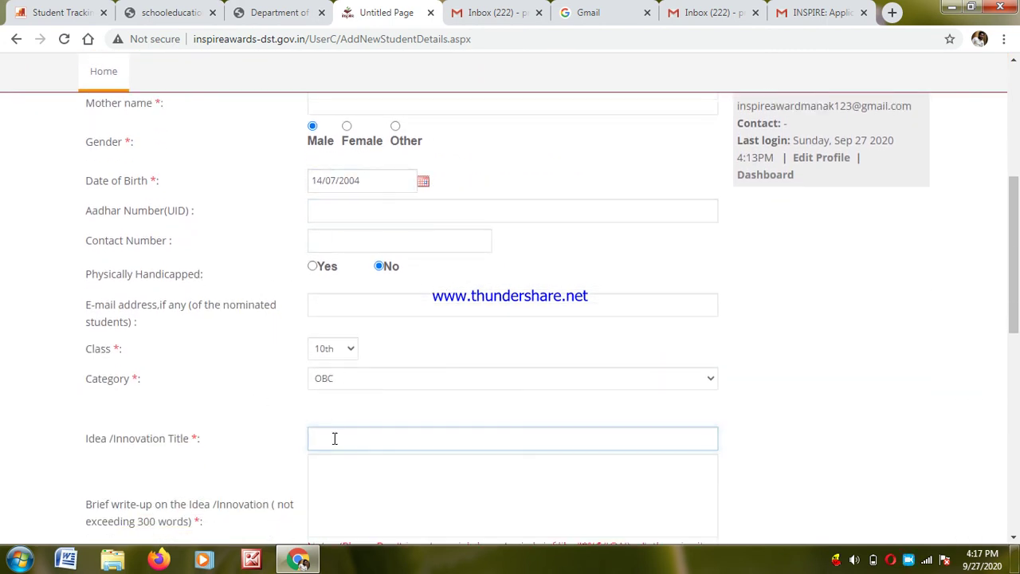
{"action": "left_click", "coordinate": [1014, 540]}
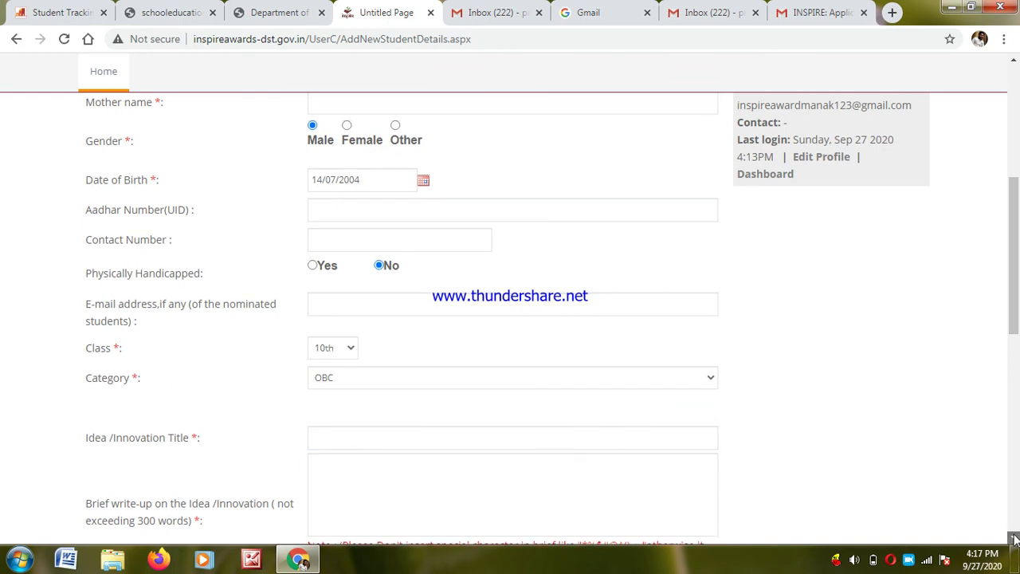
{"action": "left_click", "coordinate": [1013, 540]}
{"action": "left_click", "coordinate": [397, 330]}
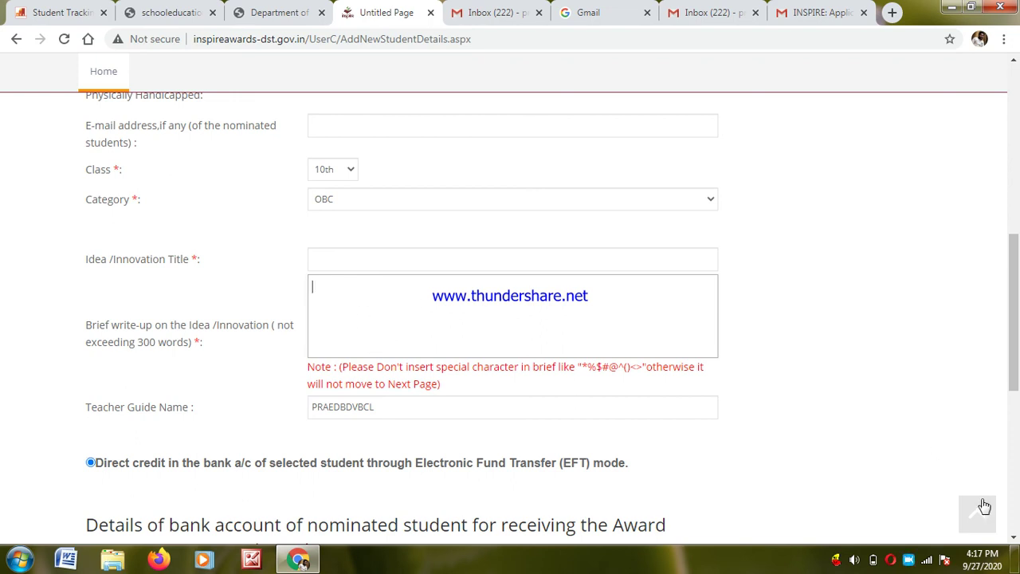
{"action": "left_click", "coordinate": [1015, 540]}
{"action": "scroll", "coordinate": [1015, 540], "scroll_direction": "down", "scroll_amount": 5}
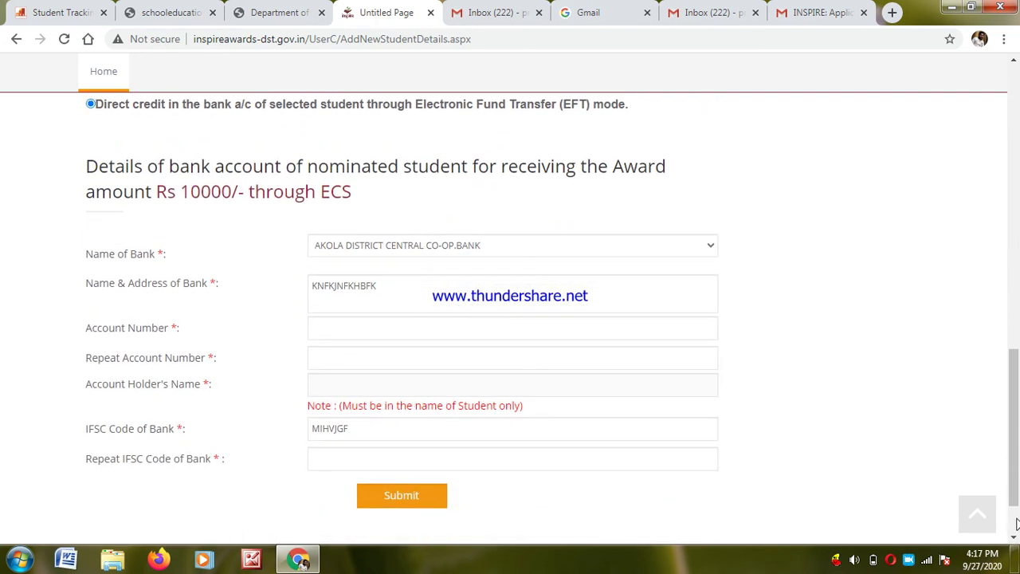
{"action": "scroll", "coordinate": [727, 388], "scroll_direction": "down", "scroll_amount": 1}
{"action": "left_click", "coordinate": [1017, 100]}
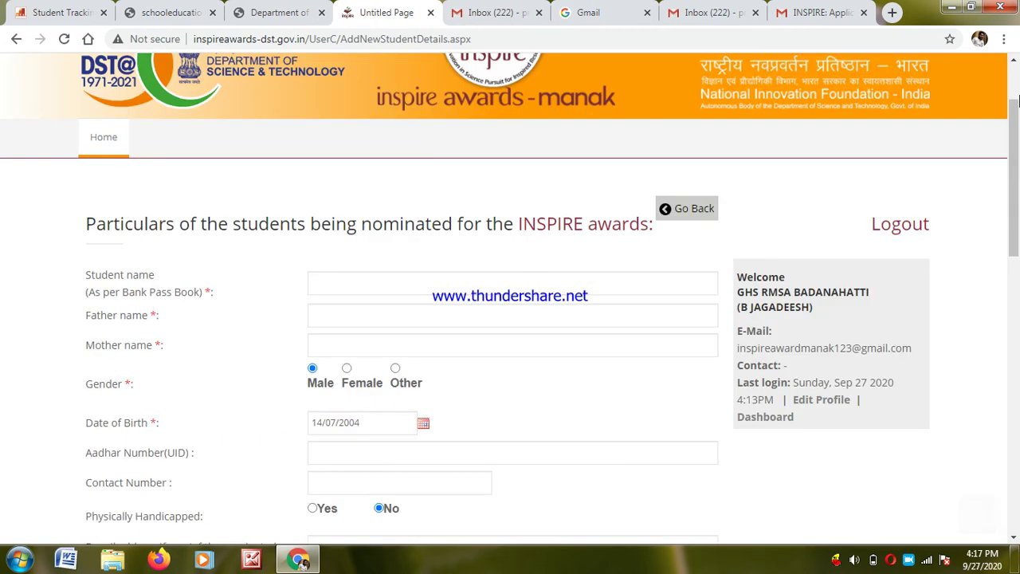
{"action": "left_click", "coordinate": [1017, 519]}
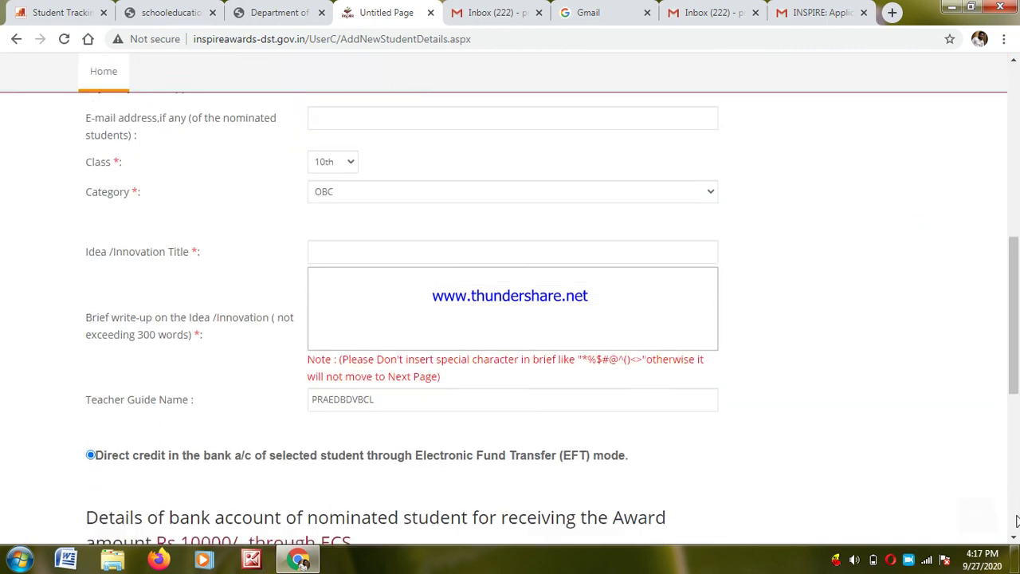
{"action": "left_click", "coordinate": [1018, 103]}
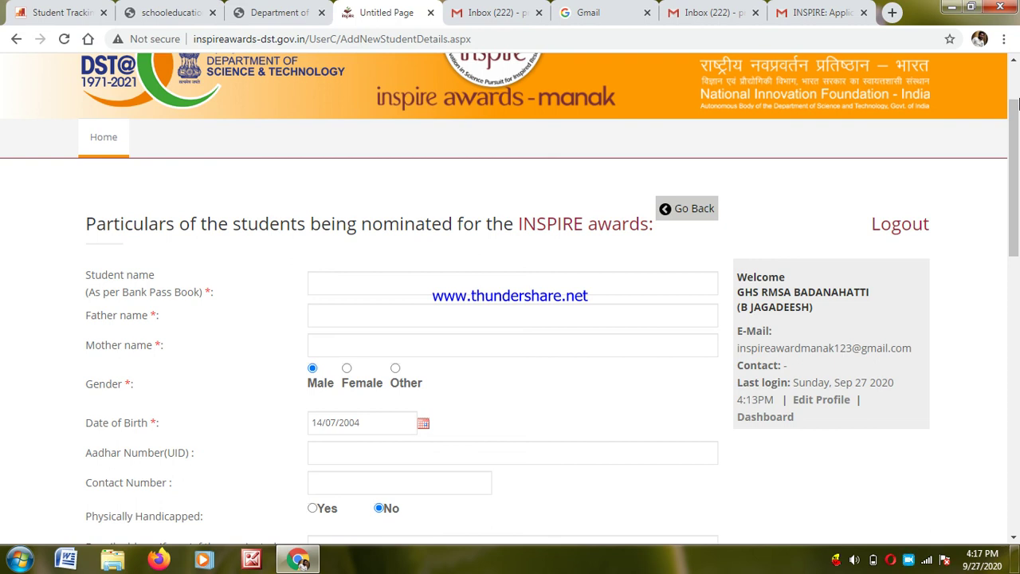
{"action": "scroll", "coordinate": [1016, 102], "scroll_direction": "up", "scroll_amount": 2}
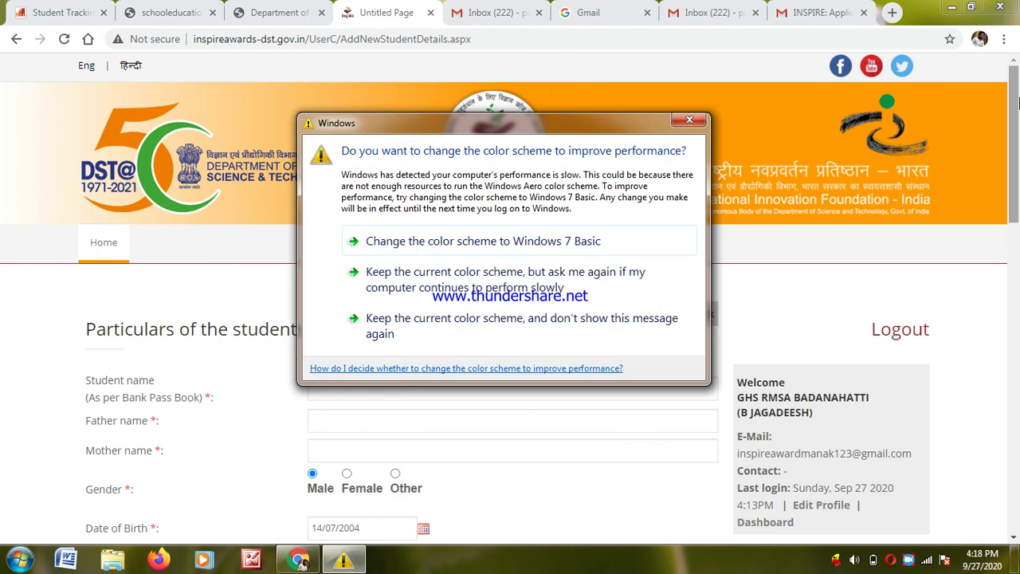
{"action": "left_click", "coordinate": [690, 121]}
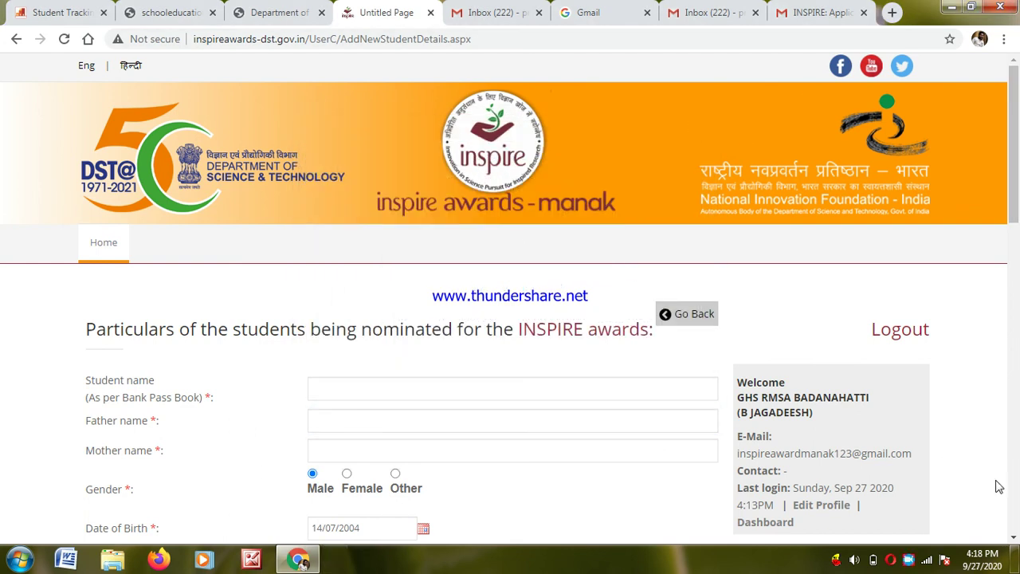
{"action": "scroll", "coordinate": [1014, 539], "scroll_direction": "down", "scroll_amount": 3}
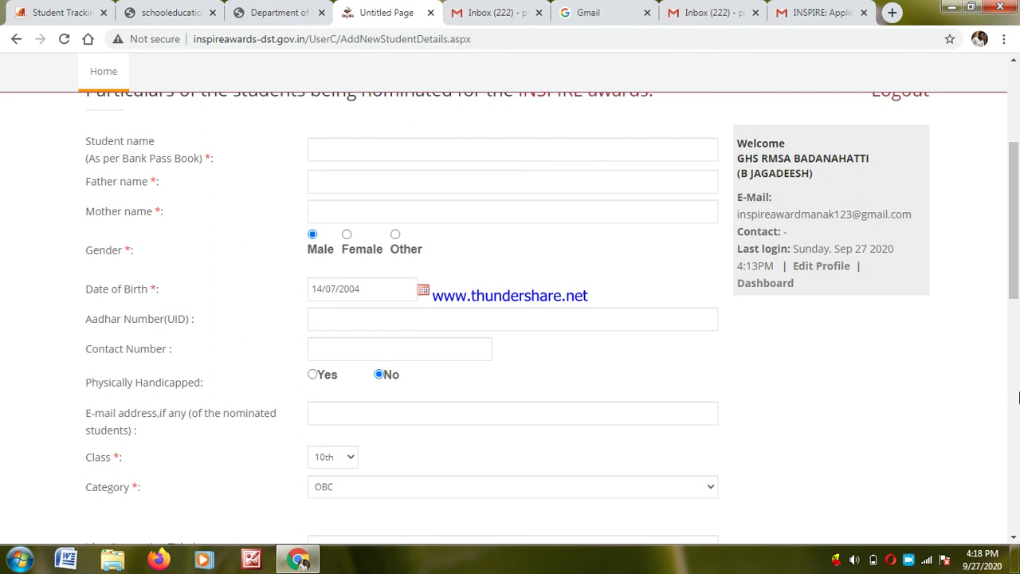
- Enter the student's name, correcting the typos
{"action": "left_click", "coordinate": [1016, 111]}
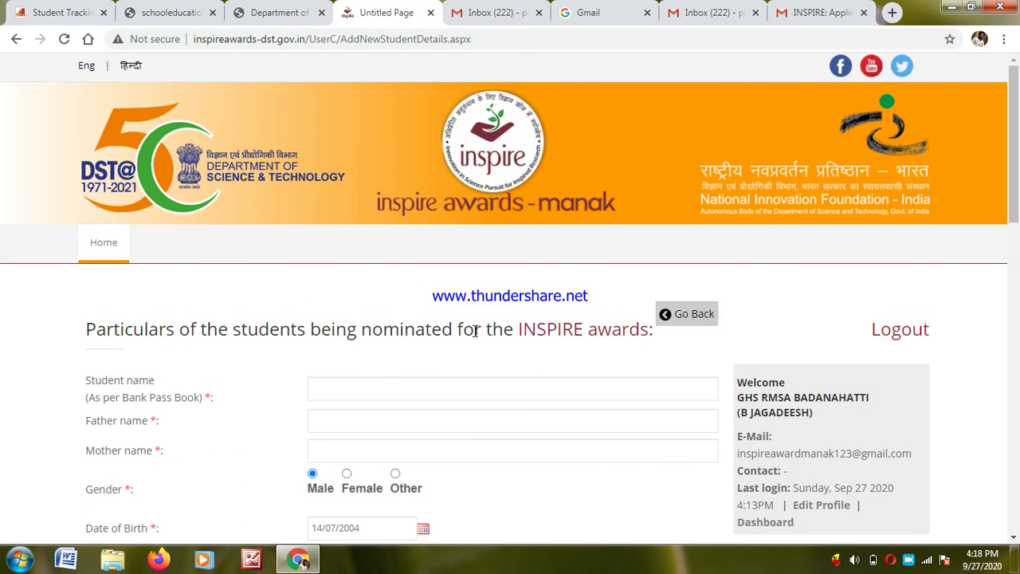
{"action": "left_click", "coordinate": [406, 391]}
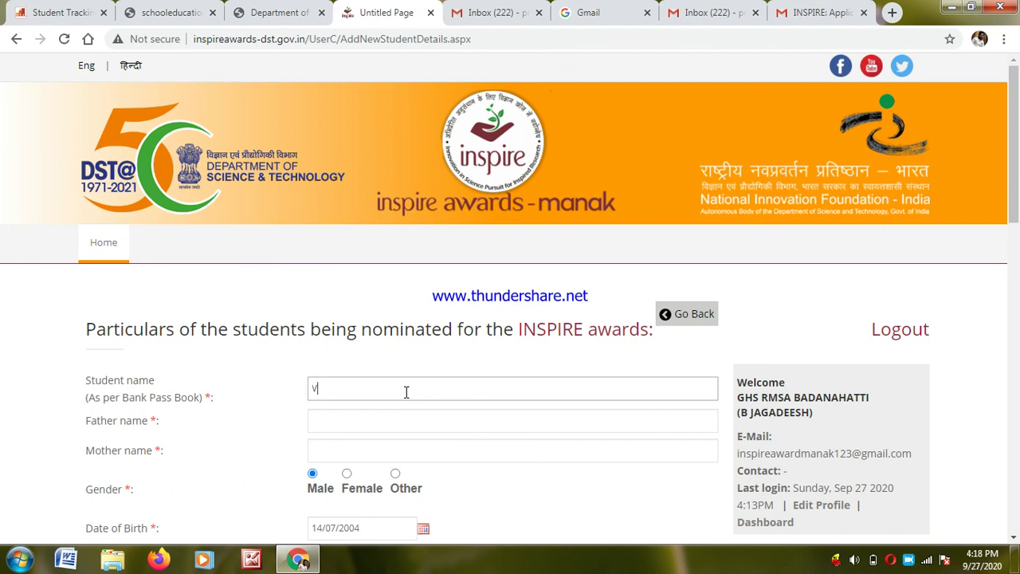
{"action": "type", "text": "MANJUNAT"}
{"action": "key", "text": "ctrl+BackSpace"}
{"action": "type", "text": "A"}
{"action": "key", "text": "BackSpace"}
{"action": "type", "text": "MANJINATHA"}
- Fill in the father's and mother's names
{"action": "left_click", "coordinate": [359, 412]}
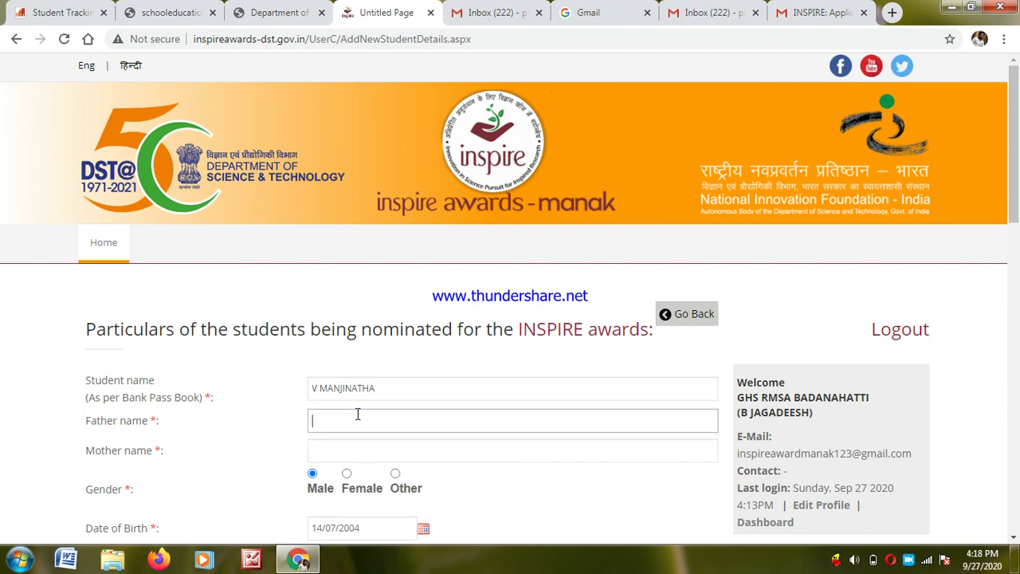
{"action": "type", "text": "NVLJWNFLW"}
{"action": "left_click", "coordinate": [353, 451]}
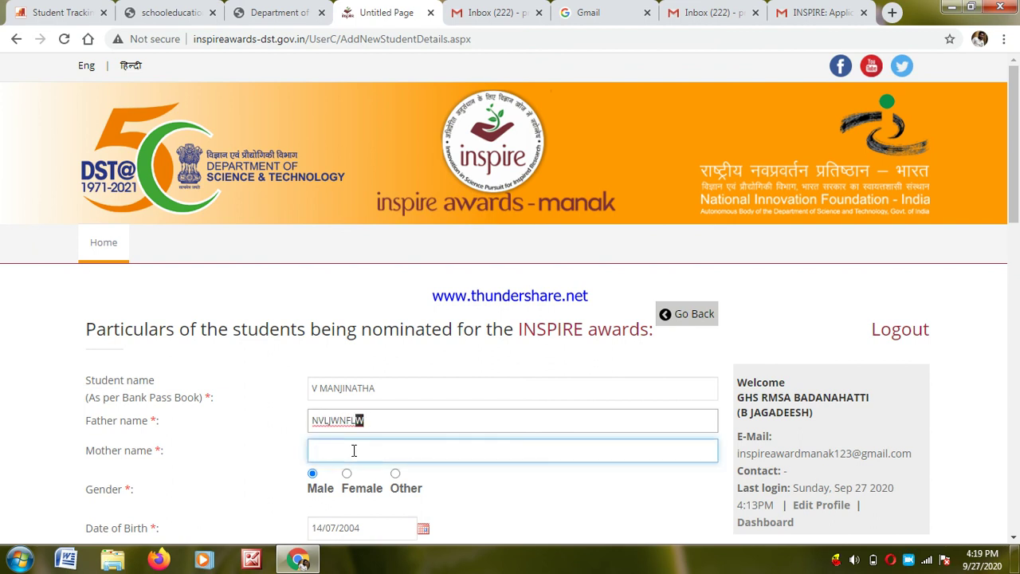
{"action": "type", "text": "MEMENDFEDW"}
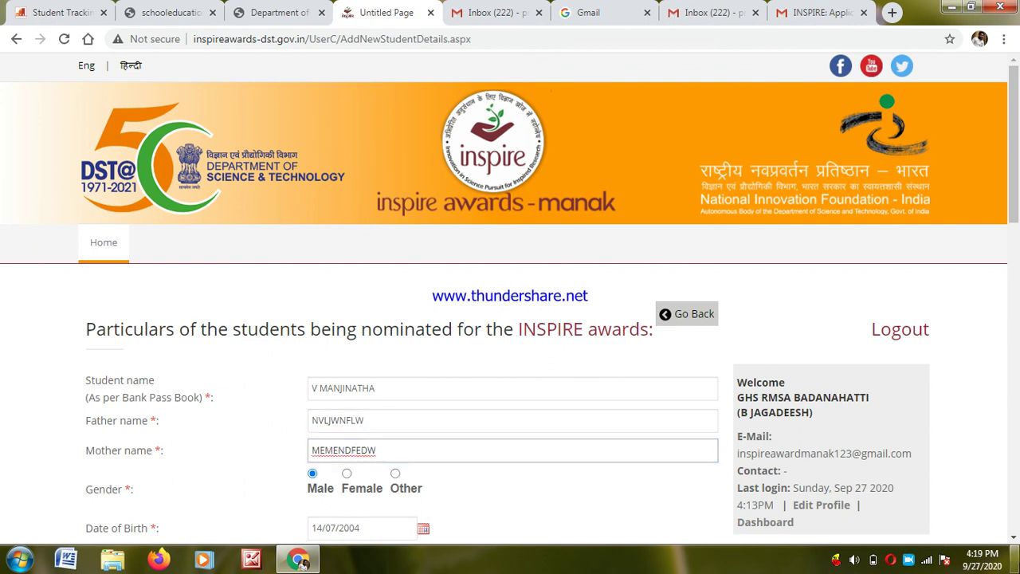
{"action": "left_click", "coordinate": [1016, 539]}
{"action": "scroll", "coordinate": [1015, 542], "scroll_direction": "down", "scroll_amount": 3}
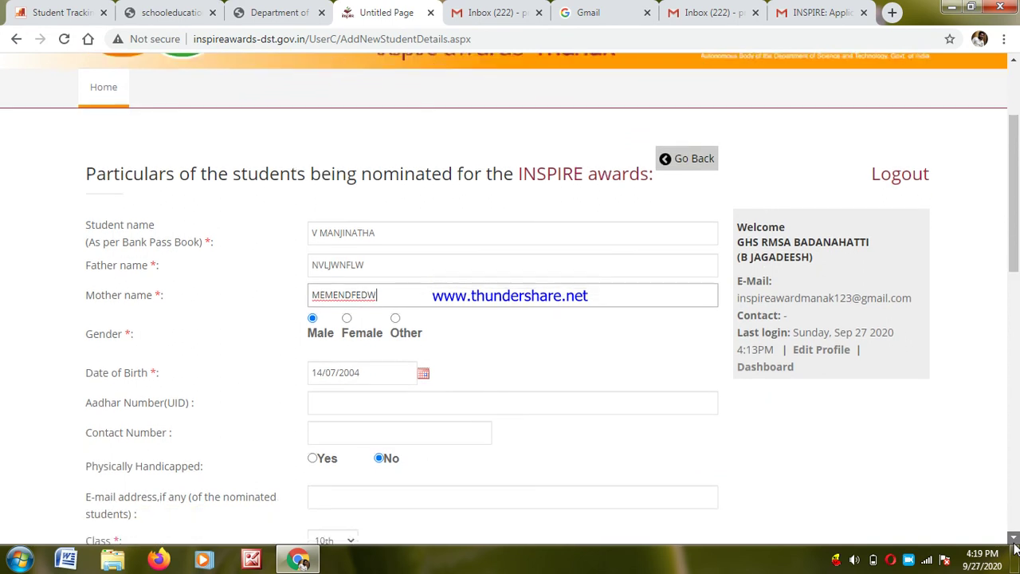
- Enter the student's Aadhar number and contact number
{"action": "left_click", "coordinate": [342, 252]}
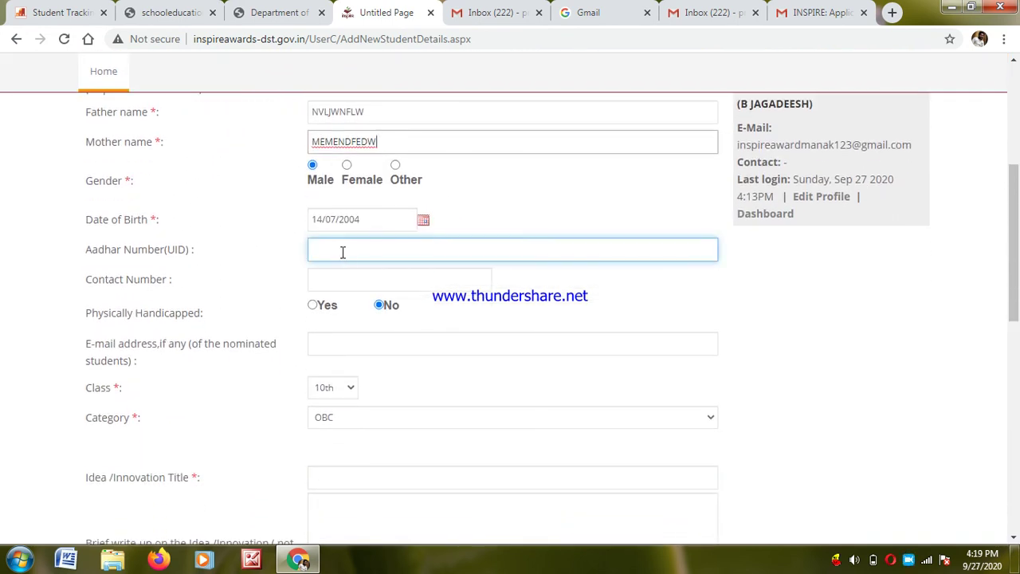
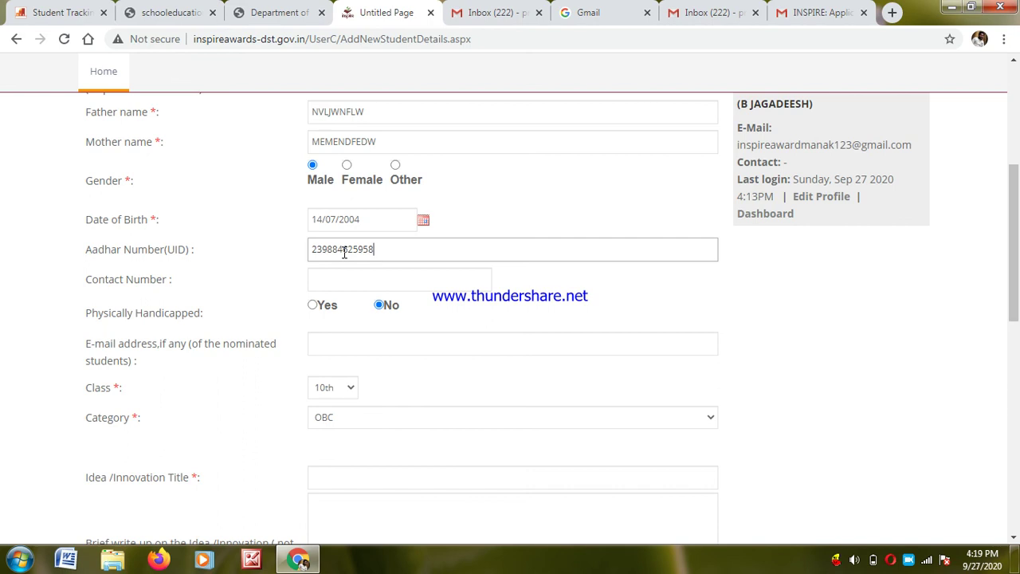
{"action": "left_click", "coordinate": [325, 280]}
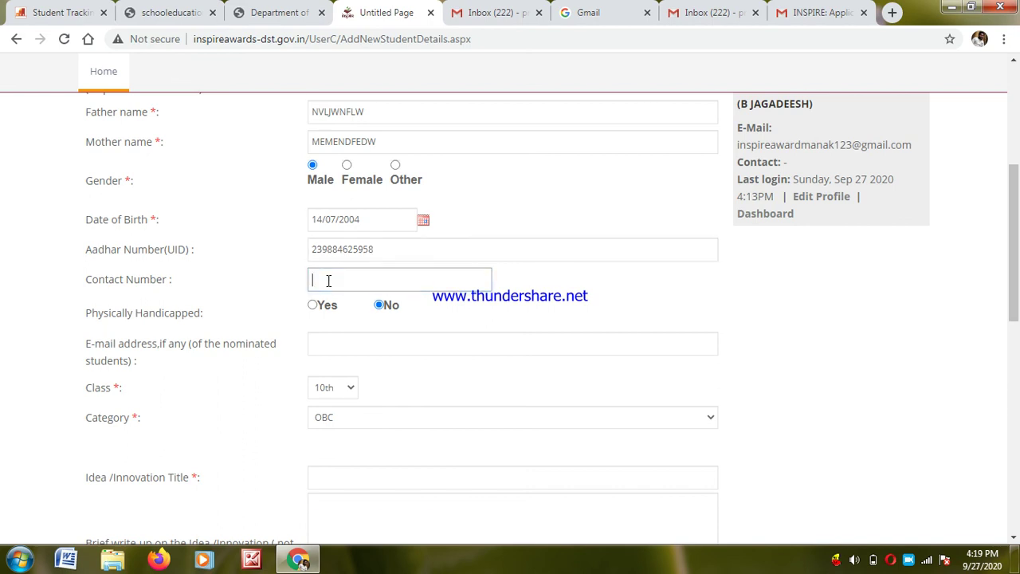
{"action": "left_click", "coordinate": [319, 278]}
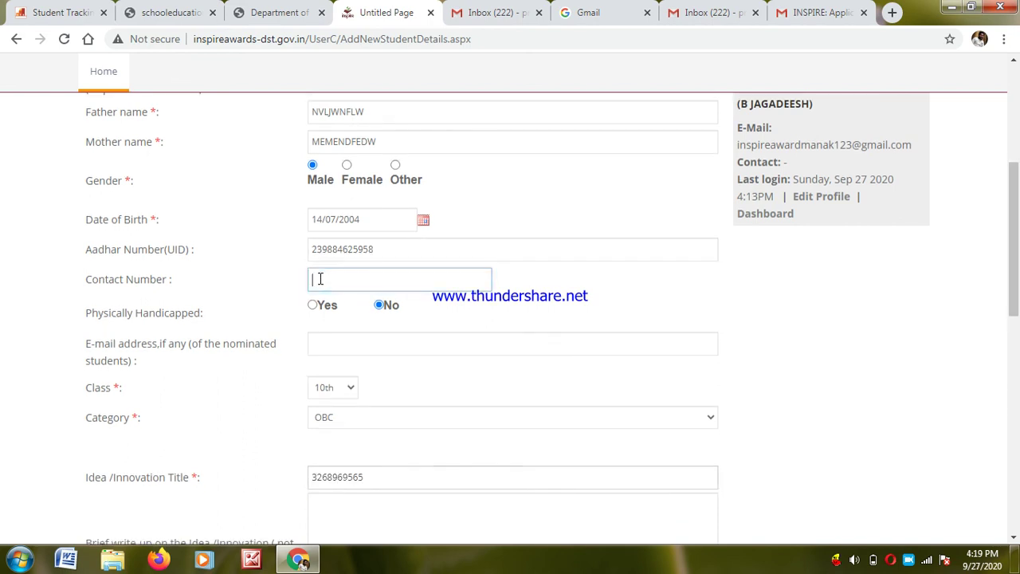
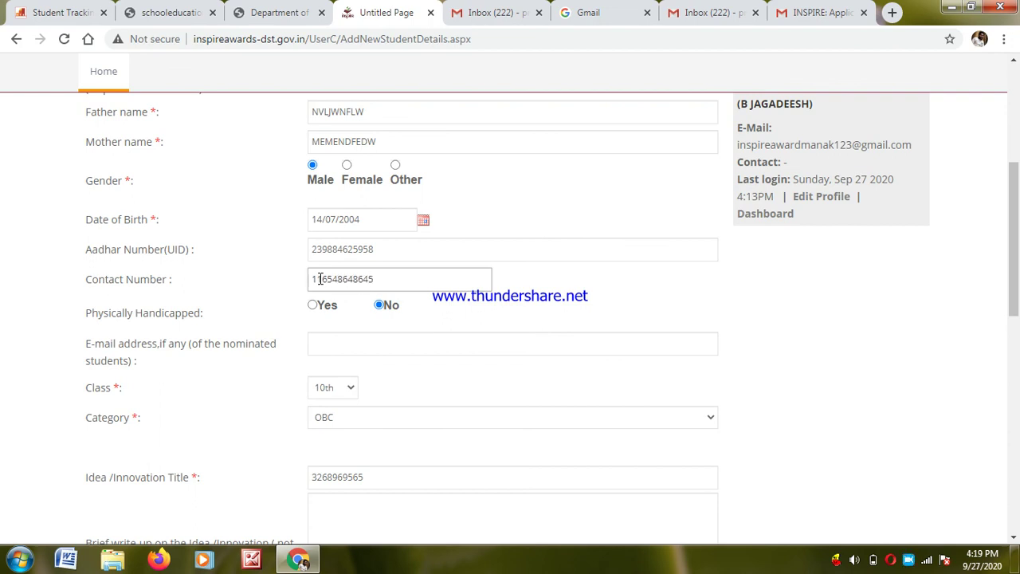
- Fill the e-mail from the saved suggestion and set the idea title to 'MNFKJDNFKLJFLKF'
{"action": "left_click", "coordinate": [340, 344]}
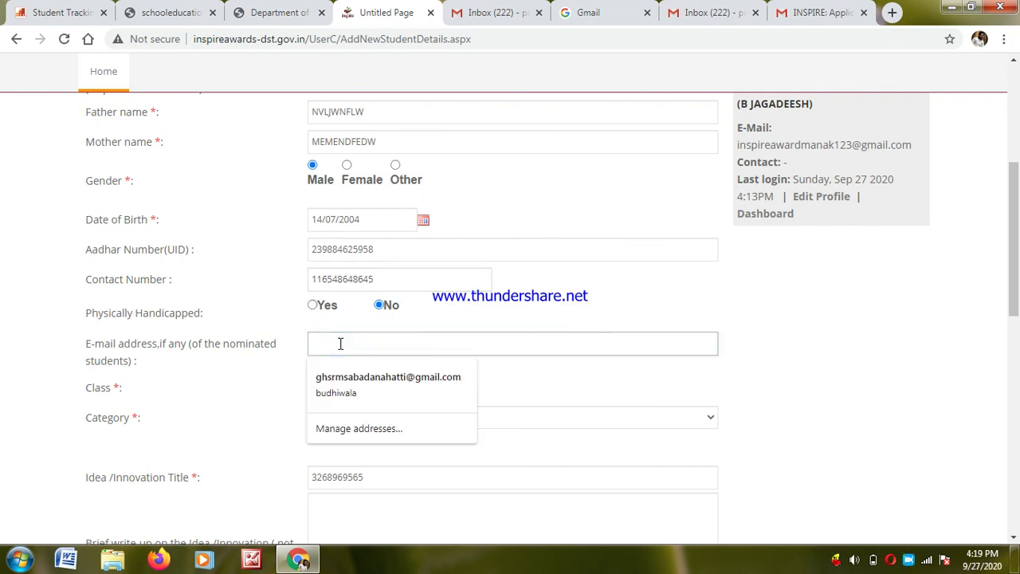
{"action": "left_click", "coordinate": [360, 388]}
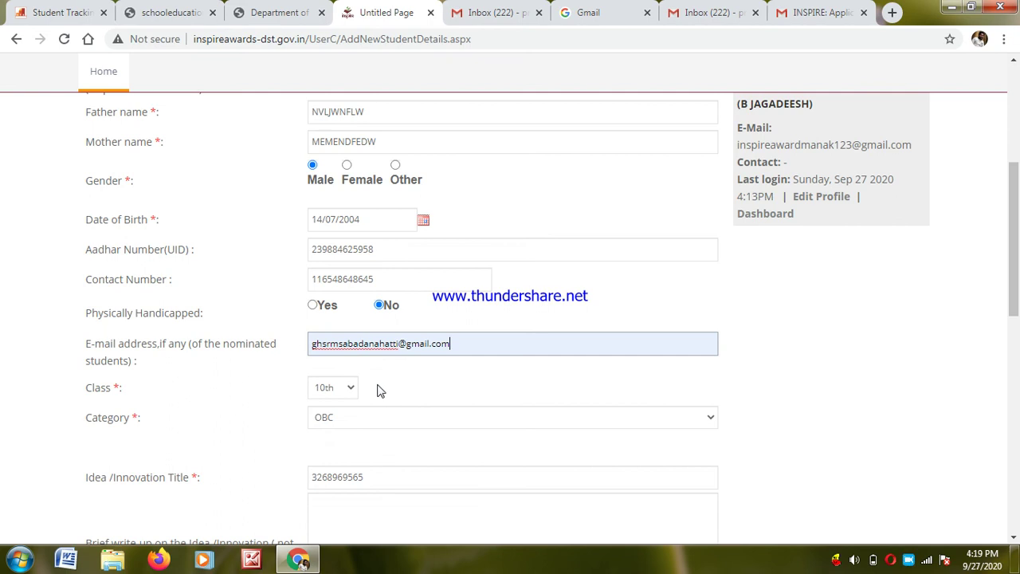
{"action": "left_click", "coordinate": [374, 479]}
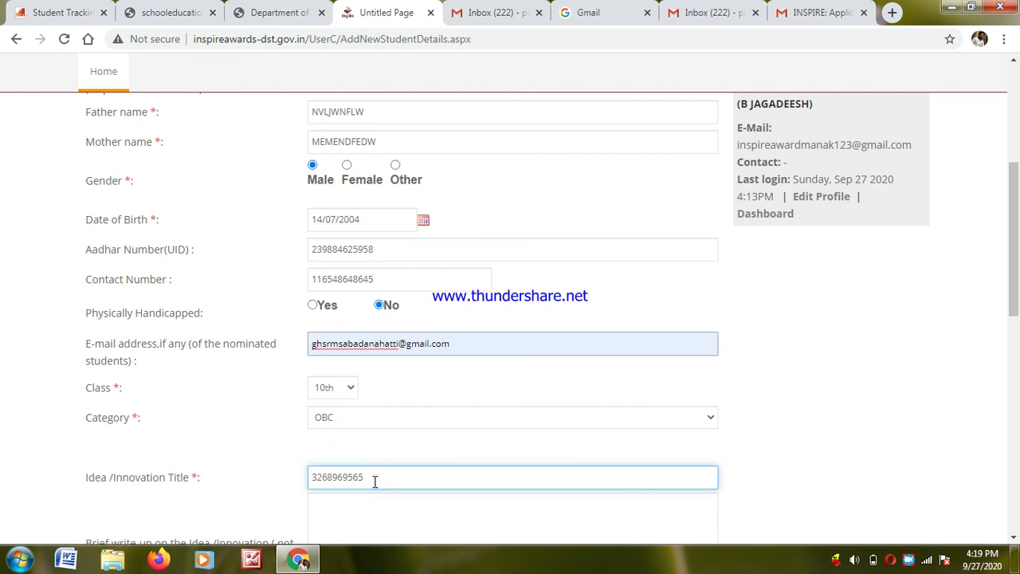
{"action": "key", "text": "BackSpace"}
{"action": "key", "text": "BackSpace"}
{"action": "key", "text": "BackSpace"}
{"action": "key", "text": "BackSpace"}
{"action": "key", "text": "BackSpace"}
{"action": "key", "text": "BackSpace"}
{"action": "key", "text": "BackSpace"}
{"action": "key", "text": "BackSpace"}
{"action": "key", "text": "BackSpace"}
{"action": "type", "text": "MNFKJDNFKLJFLKF"}
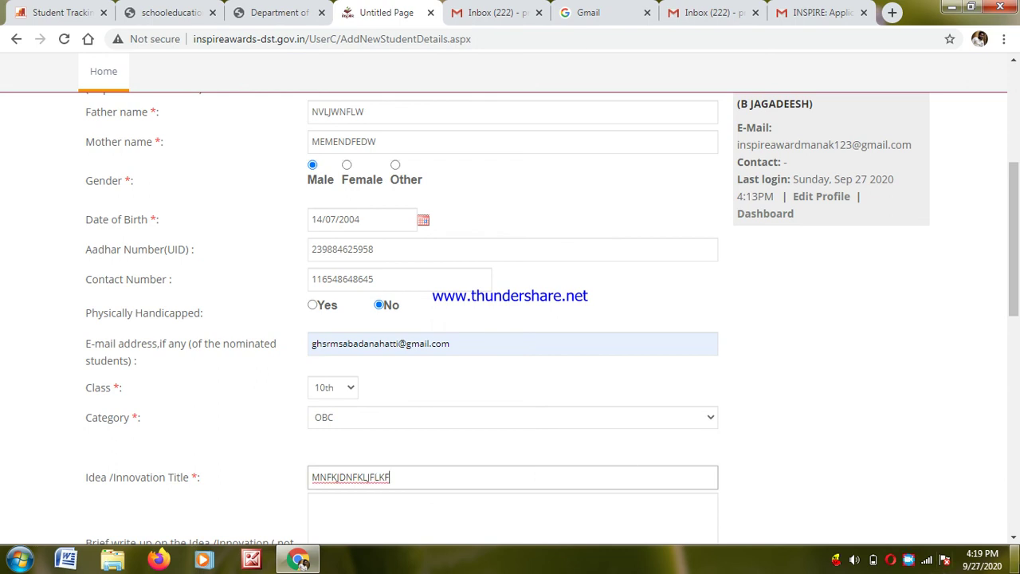
{"action": "left_click", "coordinate": [1014, 540]}
{"action": "scroll", "coordinate": [1014, 540], "scroll_direction": "down", "scroll_amount": 3}
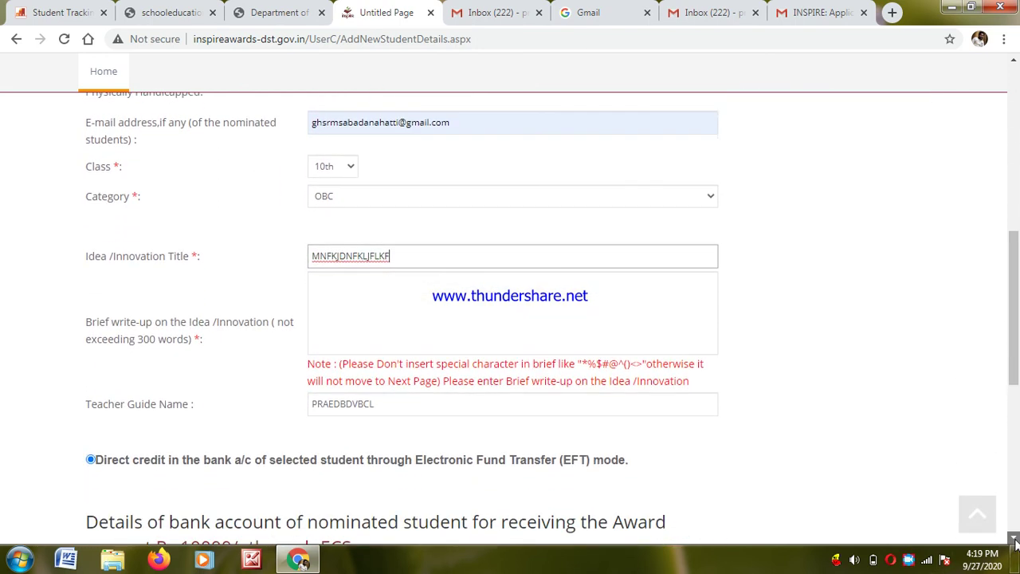
- Type the brief write-up on the idea
{"action": "left_click", "coordinate": [362, 272]}
{"action": "type", "text": "LUWQEJWQELEFLFKNQERHFUFGEQRUYFGRLFG"}
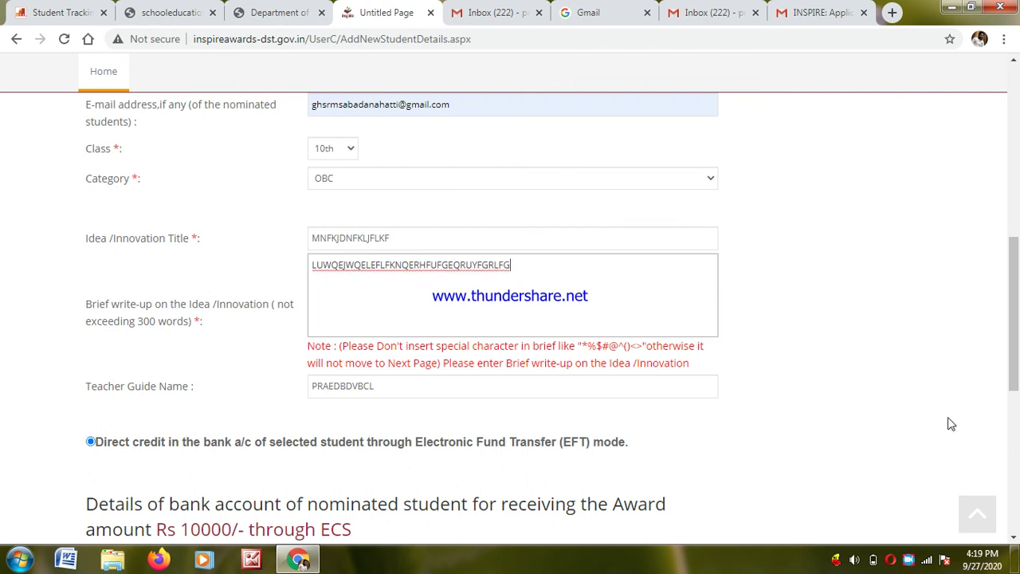
{"action": "left_click", "coordinate": [1015, 542]}
{"action": "scroll", "coordinate": [1015, 542], "scroll_direction": "down", "scroll_amount": 4}
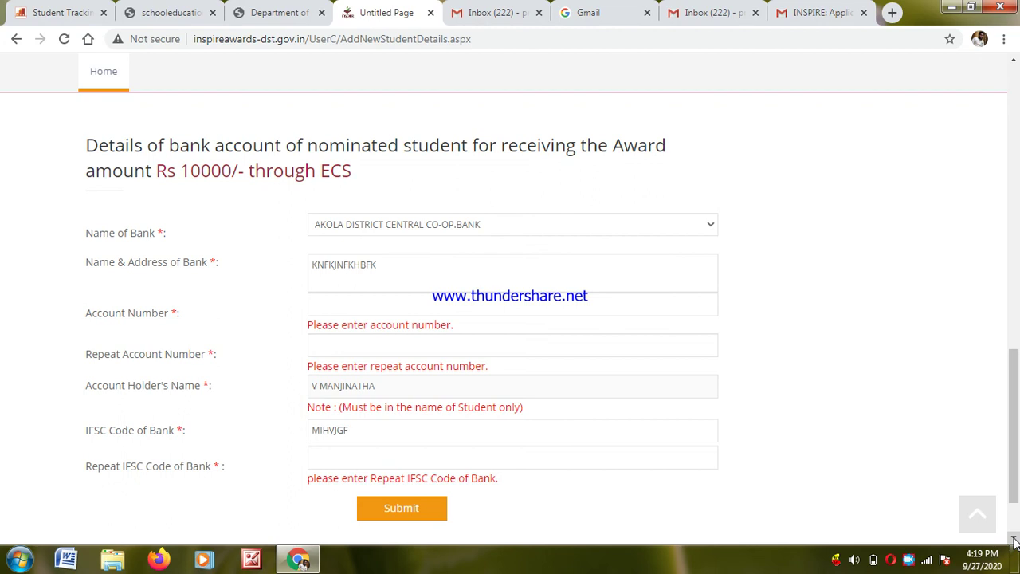
- Enter the bank account number and its repeat, correcting the mistyped digits
{"action": "scroll", "coordinate": [1015, 542], "scroll_direction": "down", "scroll_amount": 1}
{"action": "left_click", "coordinate": [342, 217]}
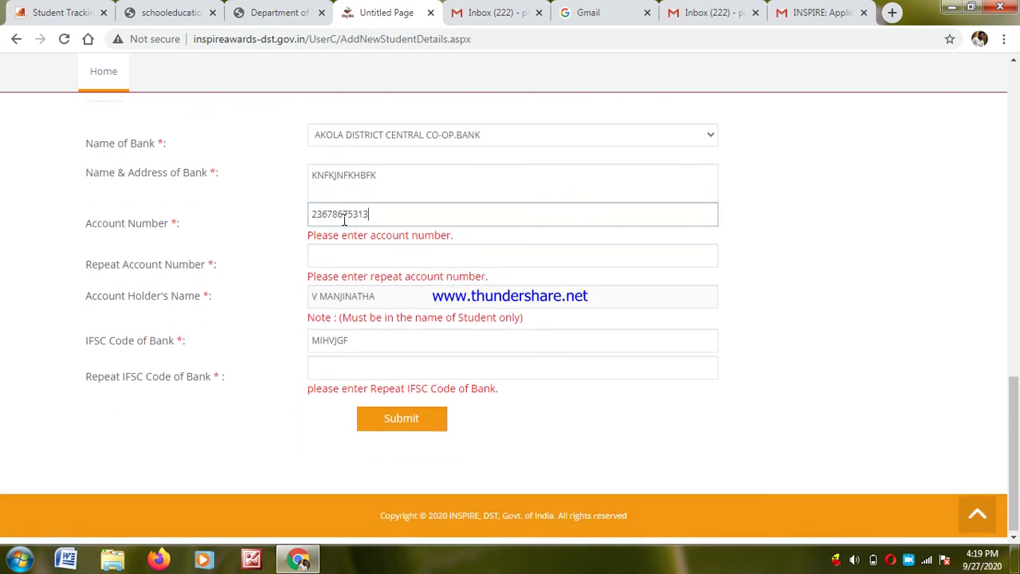
{"action": "key", "text": "Tab"}
{"action": "left_click", "coordinate": [383, 230]}
{"action": "key", "text": "BackSpace"}
{"action": "key", "text": "BackSpace"}
{"action": "key", "text": "BackSpace"}
{"action": "key", "text": "BackSpace"}
{"action": "key", "text": "BackSpace"}
{"action": "key", "text": "BackSpace"}
{"action": "key", "text": "BackSpace"}
{"action": "key", "text": "BackSpace"}
{"action": "key", "text": "BackSpace"}
{"action": "key", "text": "BackSpace"}
{"action": "key", "text": "BackSpace"}
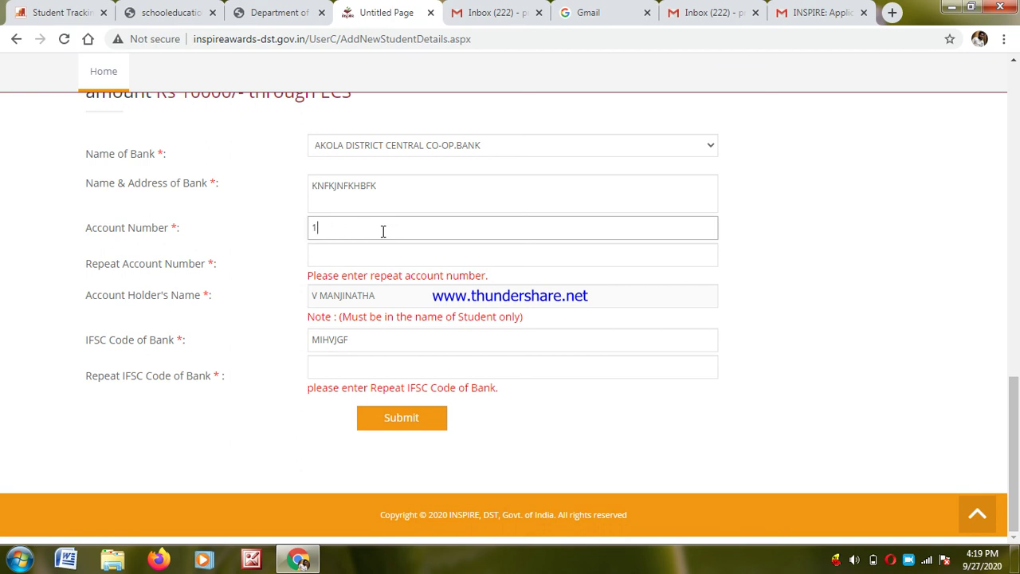
{"action": "left_click", "coordinate": [347, 250]}
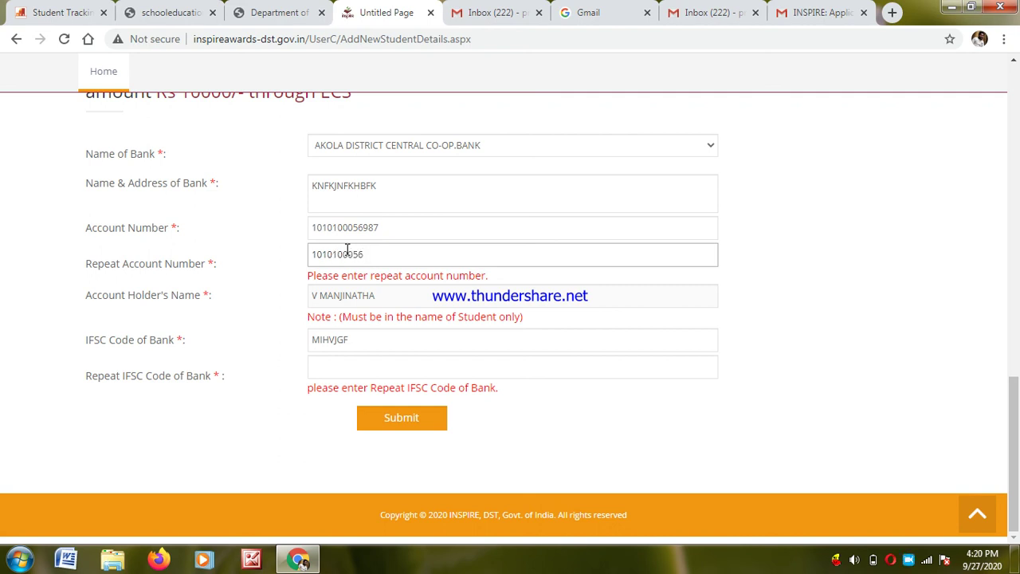
- Enter IBKL0003922 as the repeat IFSC code and attempt to submit
{"action": "left_click", "coordinate": [338, 362]}
{"action": "type", "text": "IBKL0"}
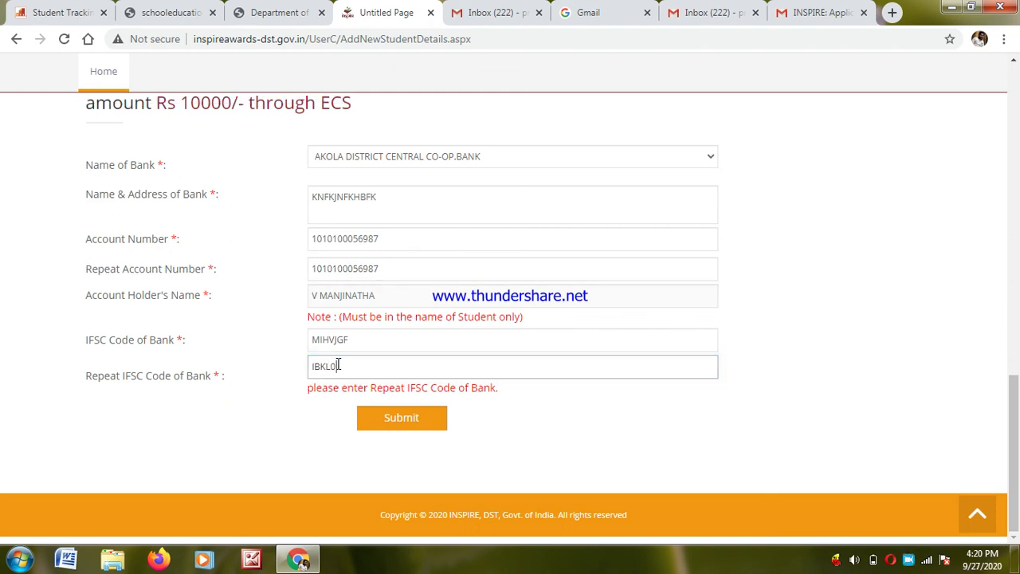
{"action": "type", "text": "003922"}
{"action": "scroll", "coordinate": [1017, 518], "scroll_direction": "up", "scroll_amount": 15}
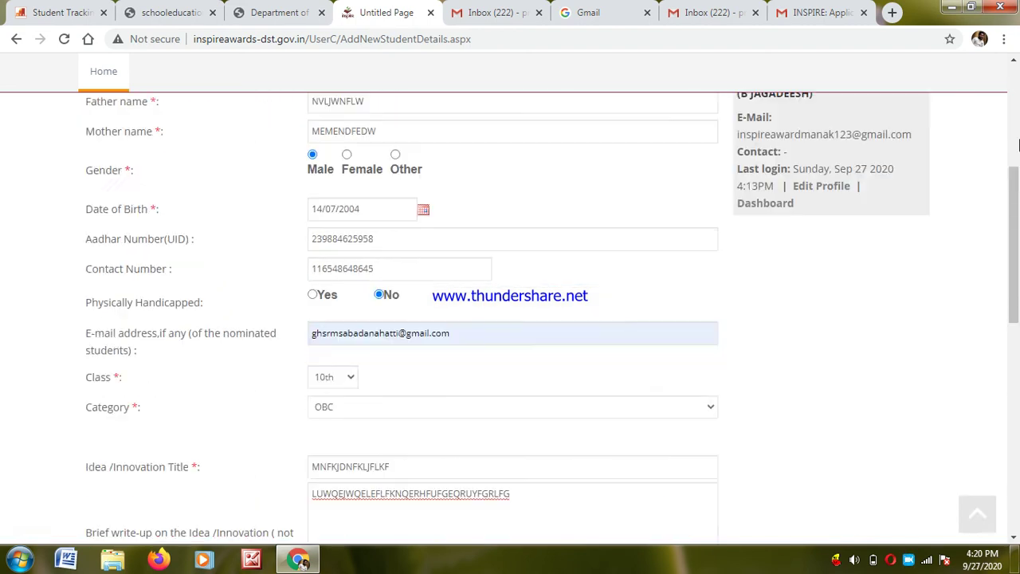
{"action": "scroll", "coordinate": [1017, 523], "scroll_direction": "down", "scroll_amount": 15}
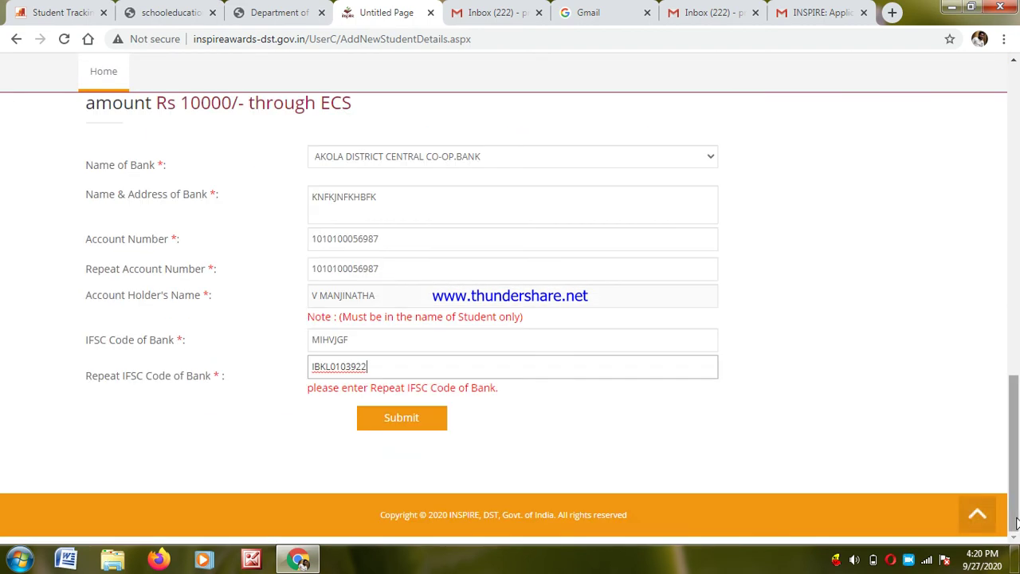
{"action": "left_click", "coordinate": [383, 424]}
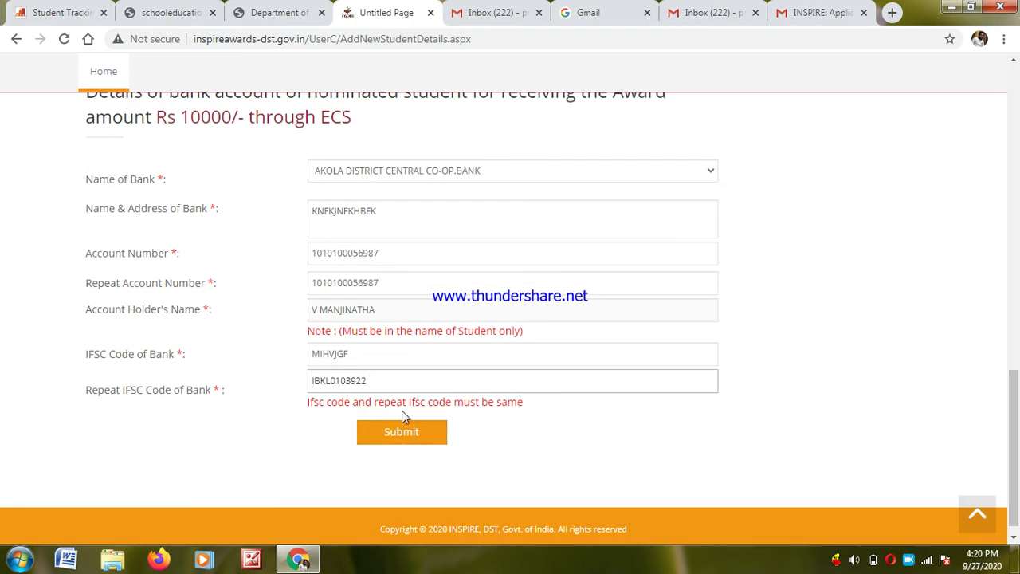
- Correct the IFSC code to IBKL0103922 and submit the nomination
{"action": "left_click", "coordinate": [372, 353]}
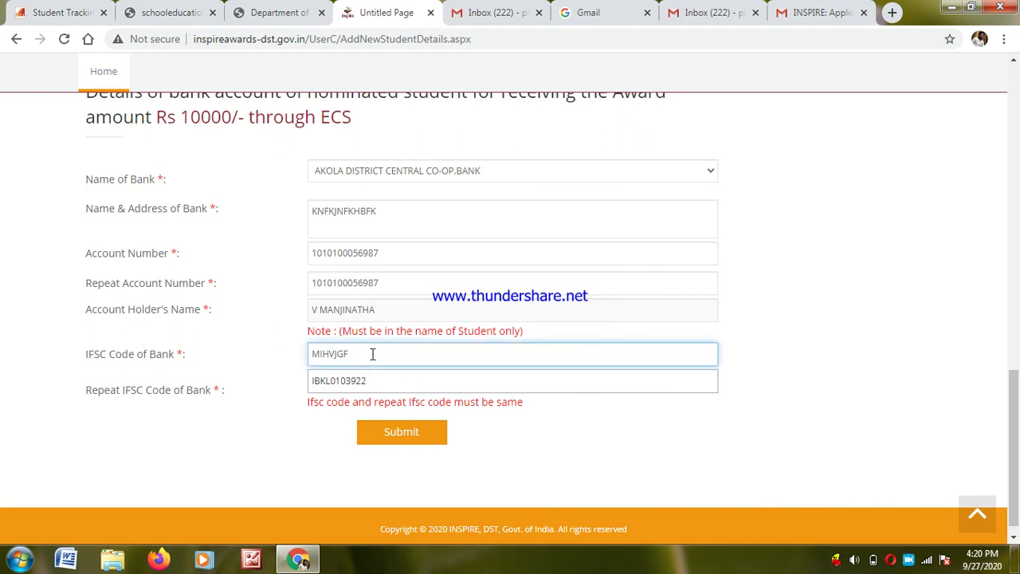
{"action": "key", "text": "BackSpace"}
{"action": "key", "text": "BackSpace"}
{"action": "key", "text": "BackSpace"}
{"action": "key", "text": "BackSpace"}
{"action": "key", "text": "BackSpace"}
{"action": "key", "text": "BackSpace"}
{"action": "key", "text": "BackSpace"}
{"action": "type", "text": "IBKL0103922"}
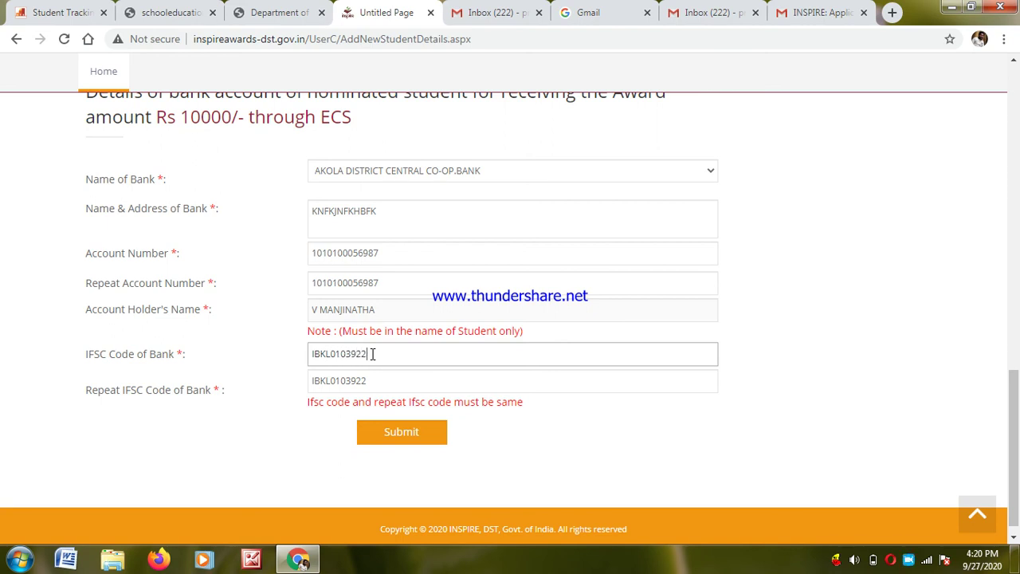
{"action": "left_click", "coordinate": [383, 426]}
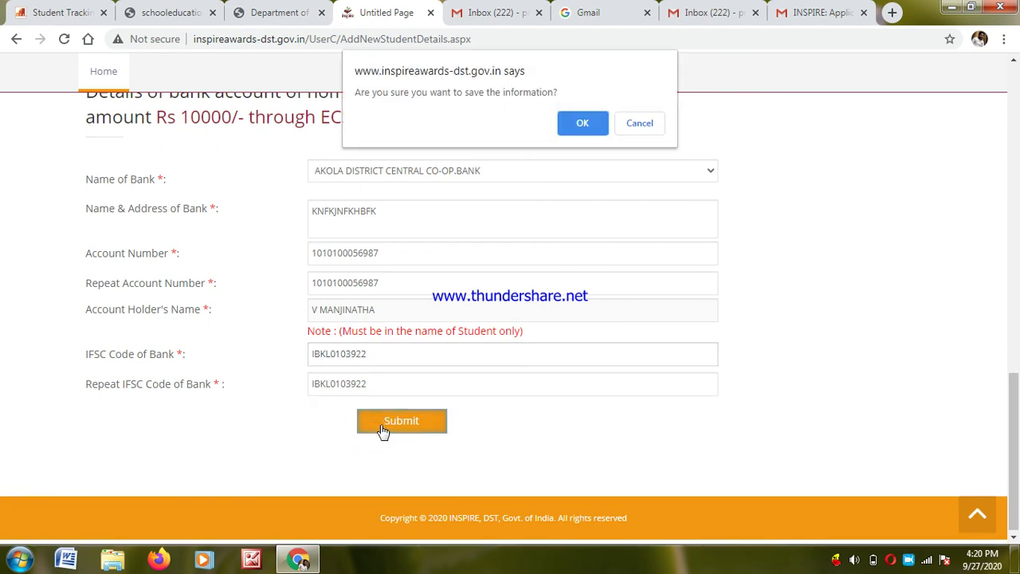
- Confirm saving the student information and return to the School Authority login page
{"action": "left_click", "coordinate": [577, 123]}
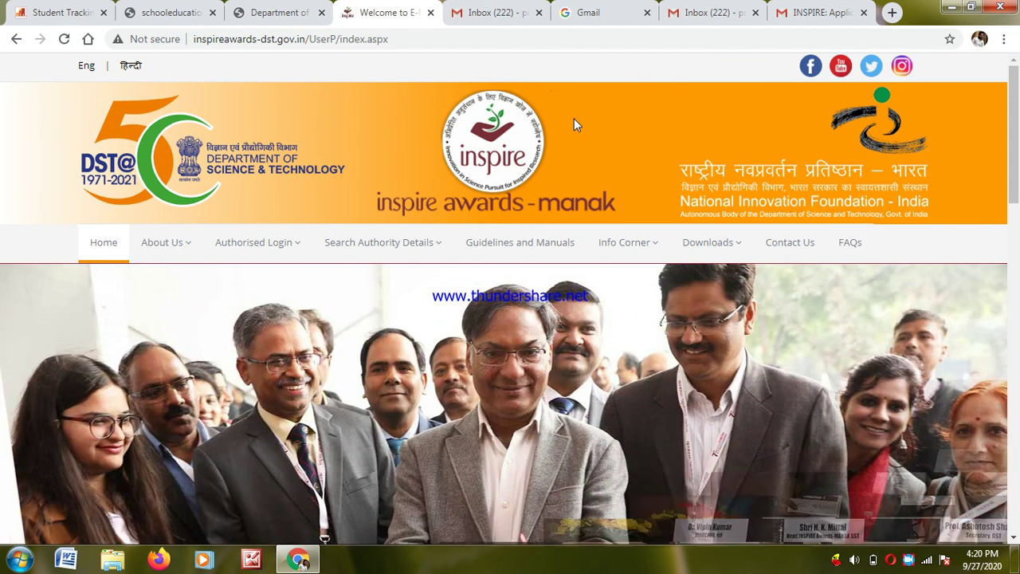
{"action": "left_click", "coordinate": [227, 248]}
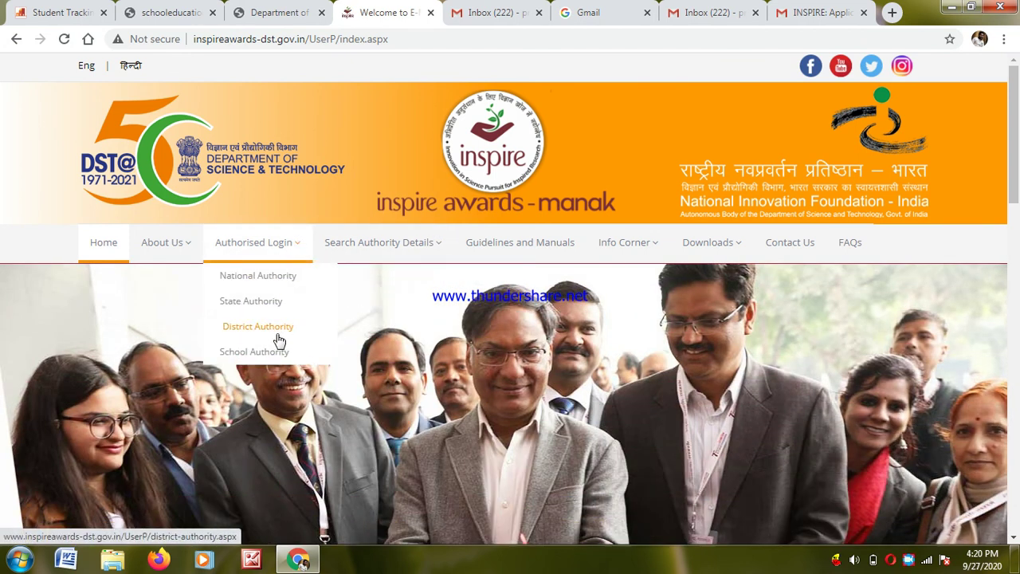
{"action": "left_click", "coordinate": [262, 355]}
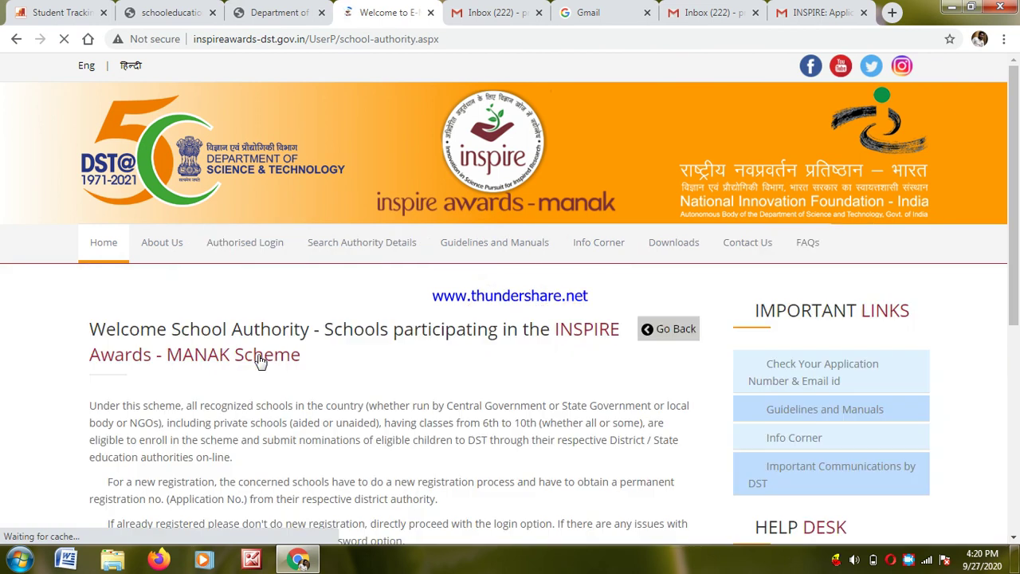
{"action": "left_click", "coordinate": [1017, 527]}
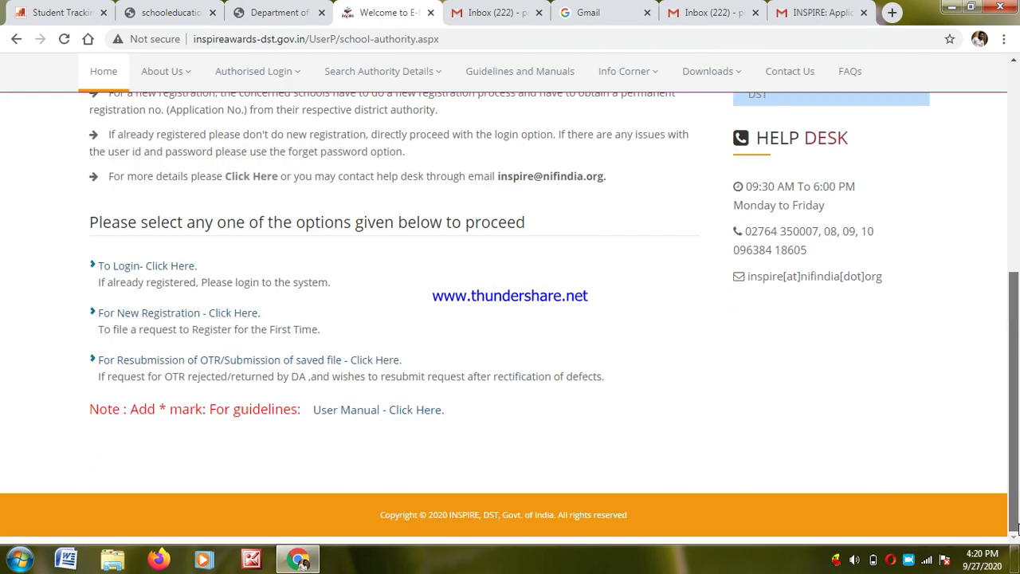
{"action": "left_click", "coordinate": [137, 267]}
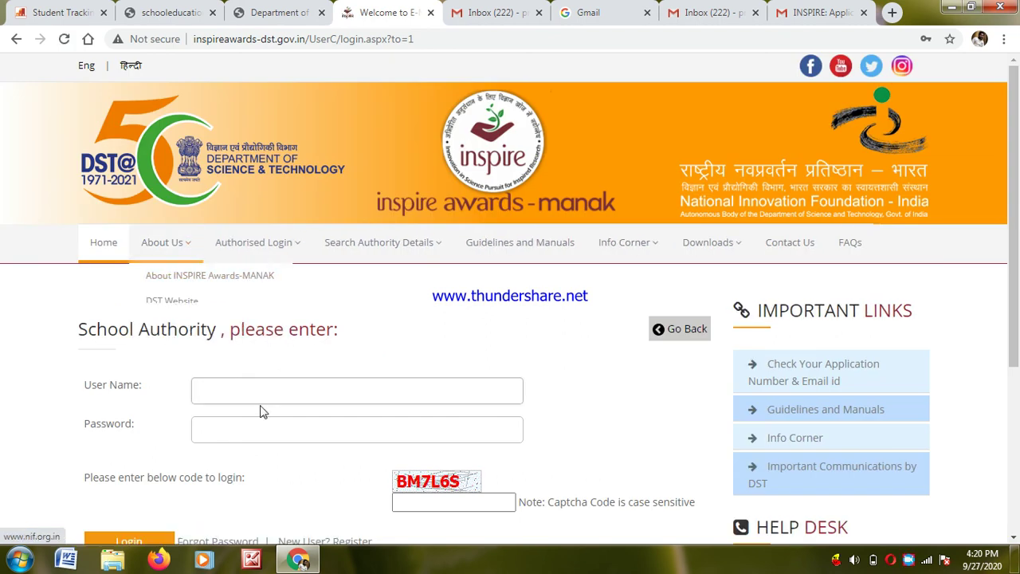
- Fill in the saved school username and password and the captcha code
{"action": "left_click", "coordinate": [248, 392]}
{"action": "left_click", "coordinate": [236, 442]}
{"action": "left_click", "coordinate": [421, 498]}
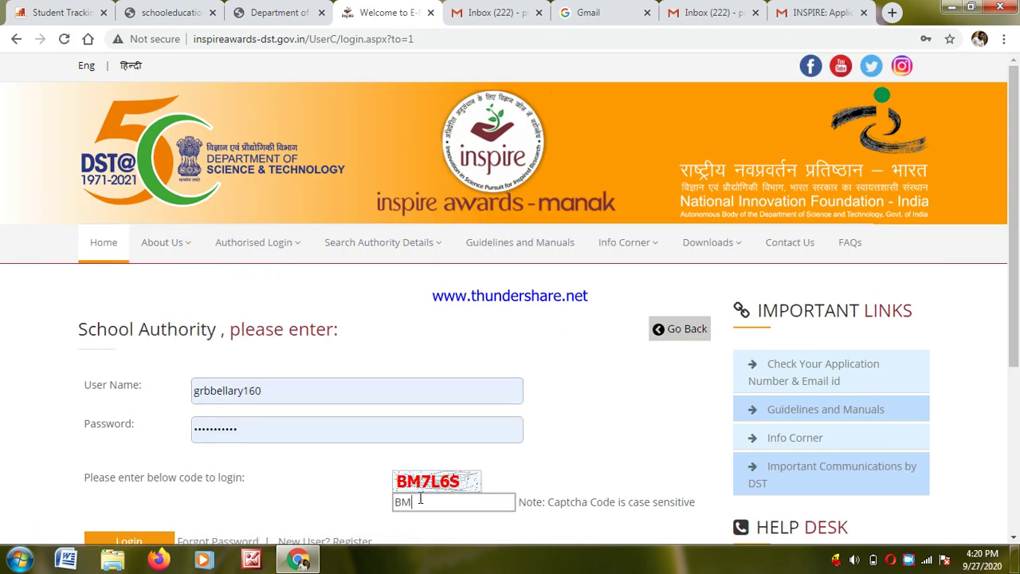
{"action": "type", "text": "BM7L6S"}
- Log in as the school authority and dismiss the Update School prompt
{"action": "left_click", "coordinate": [139, 543]}
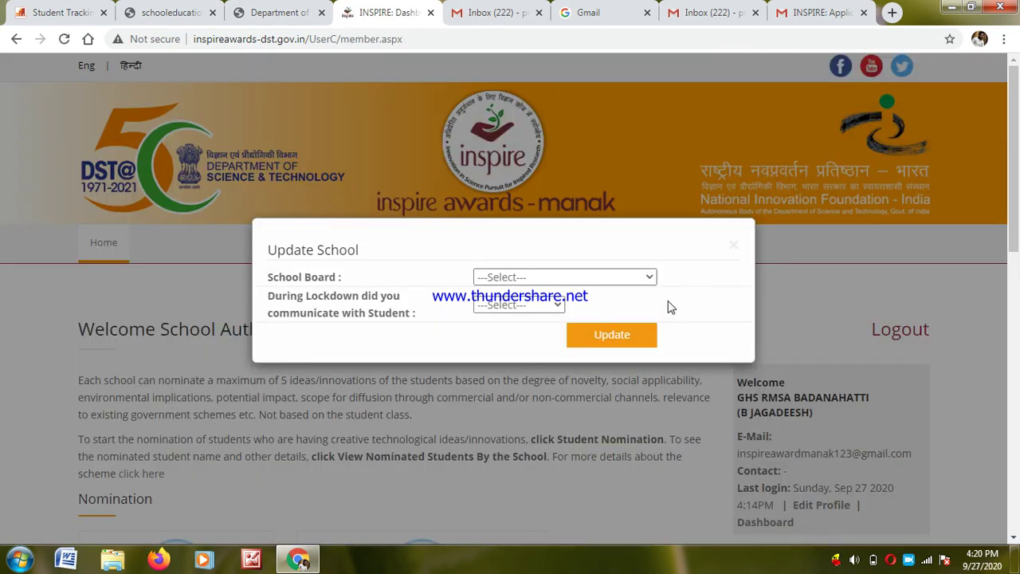
{"action": "left_click", "coordinate": [733, 244]}
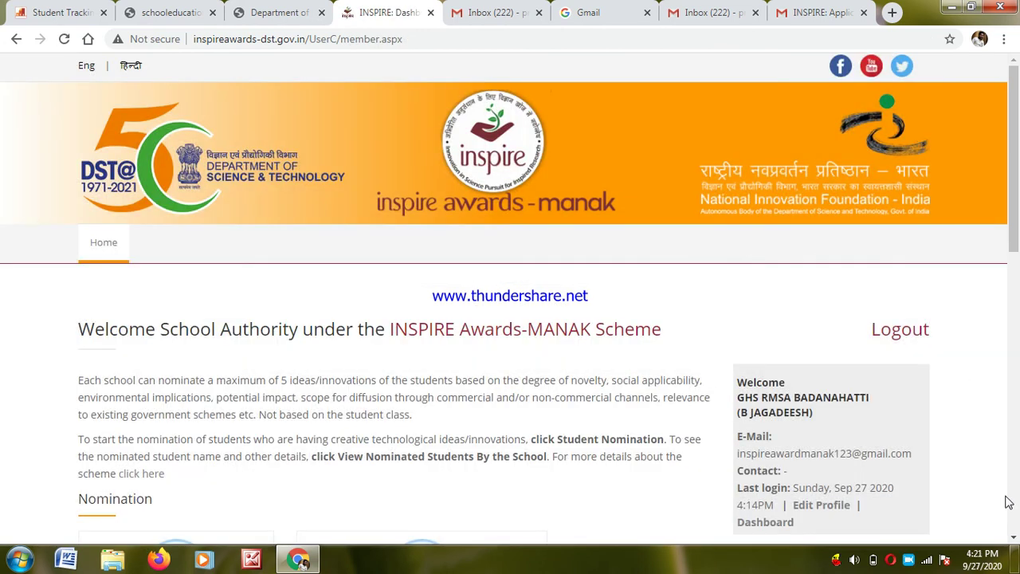
{"action": "scroll", "coordinate": [576, 318], "scroll_direction": "down", "scroll_amount": 5}
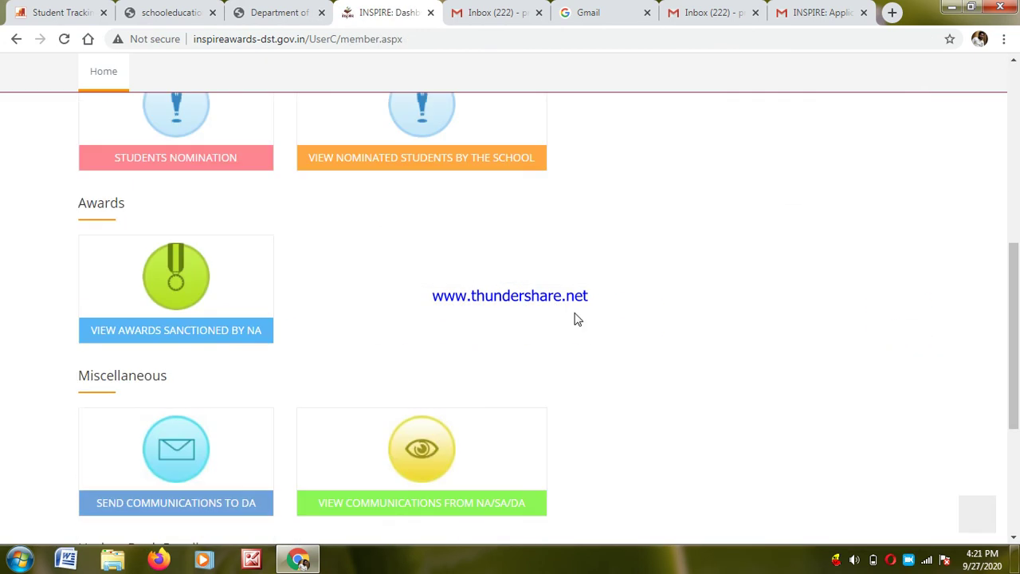
- Under Student Nomination, re-save the participation count of 2 students and move on
{"action": "left_click", "coordinate": [162, 159]}
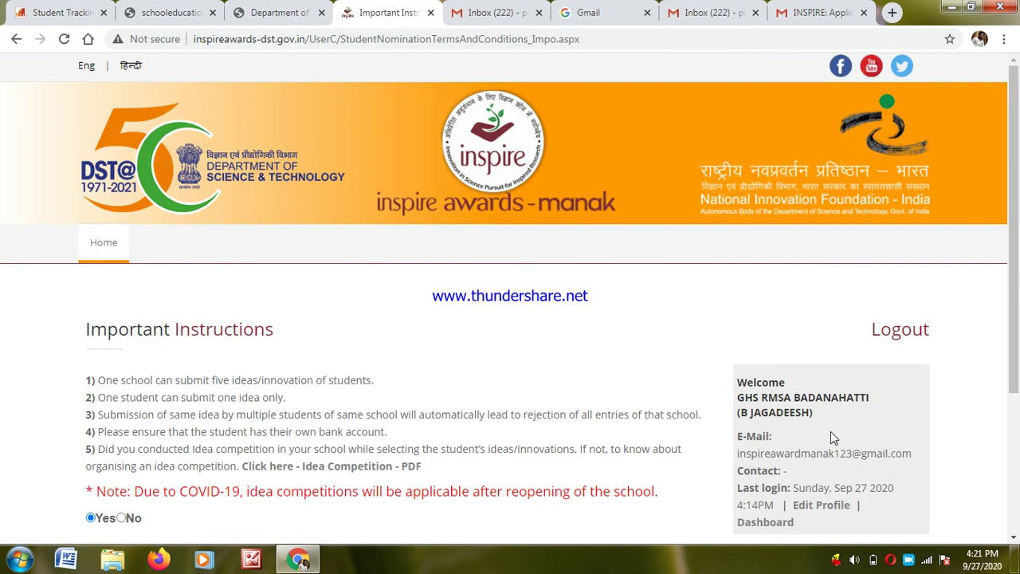
{"action": "scroll", "coordinate": [1018, 523], "scroll_direction": "down", "scroll_amount": 3}
{"action": "left_click", "coordinate": [401, 379]}
{"action": "left_click", "coordinate": [113, 429]}
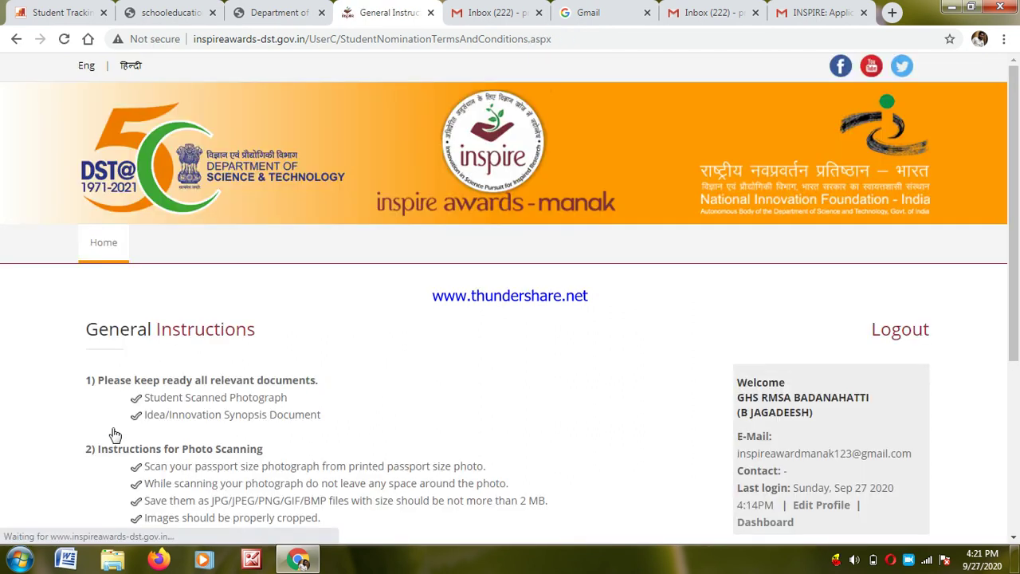
- Accept the general instructions notice and continue to the list of nominated students
{"action": "scroll", "coordinate": [1018, 523], "scroll_direction": "down", "scroll_amount": 4}
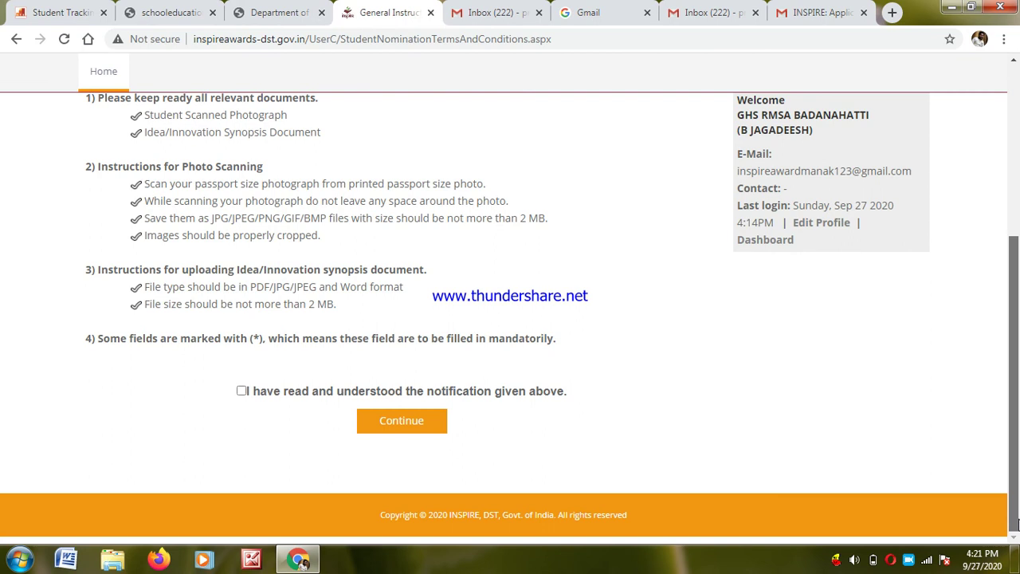
{"action": "left_click", "coordinate": [241, 391]}
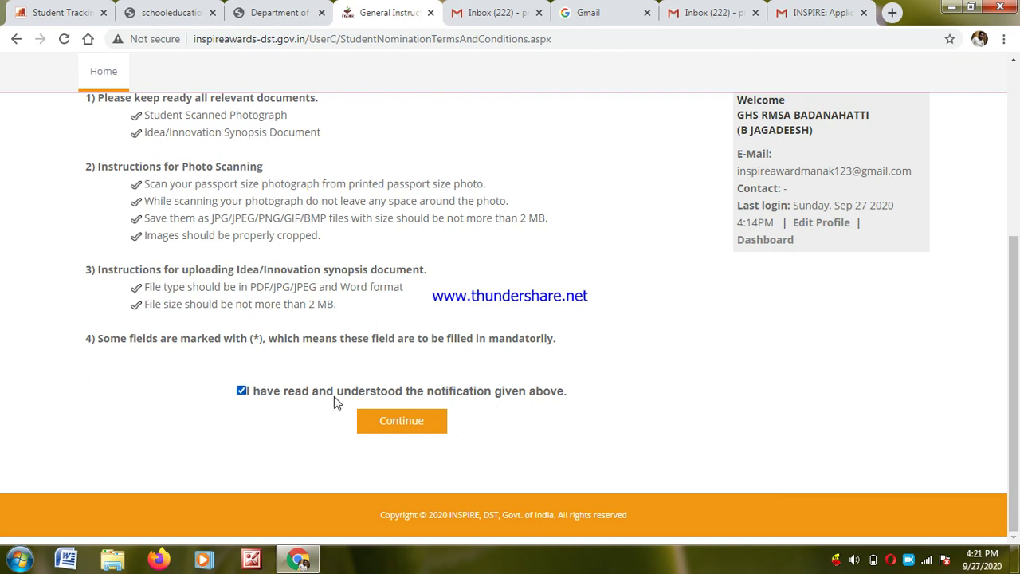
{"action": "left_click", "coordinate": [386, 421]}
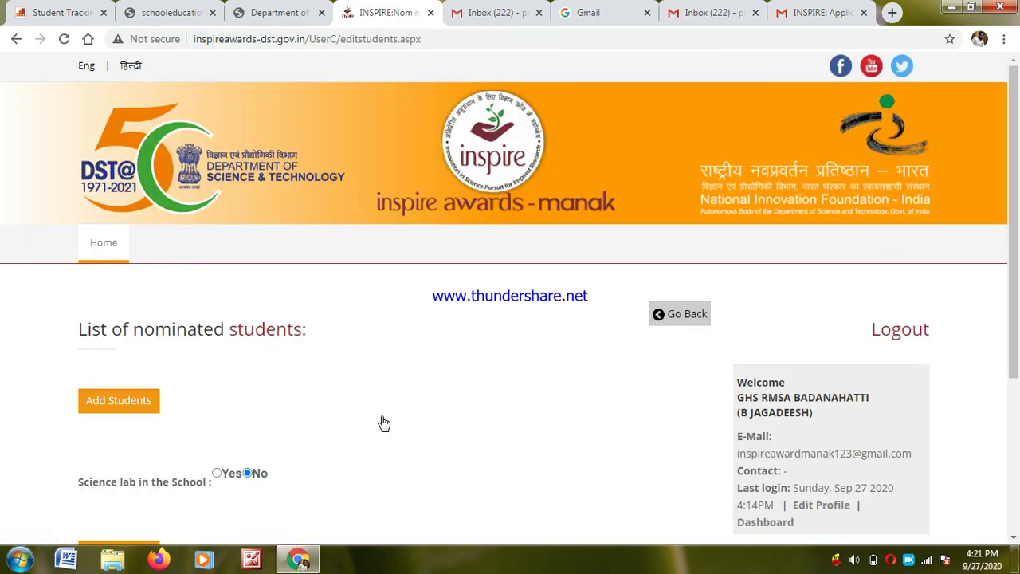
{"action": "scroll", "coordinate": [1017, 518], "scroll_direction": "down", "scroll_amount": 3}
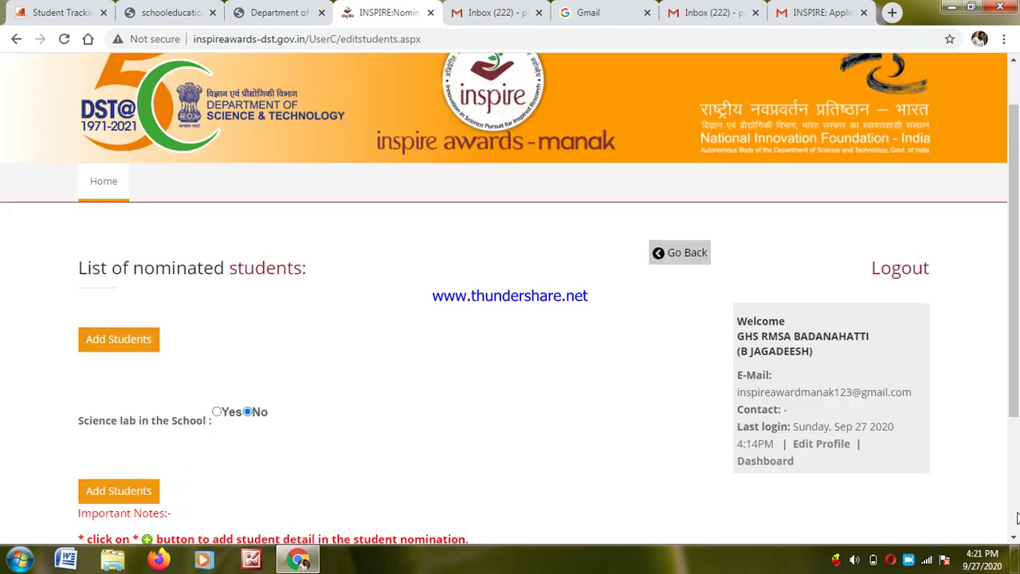